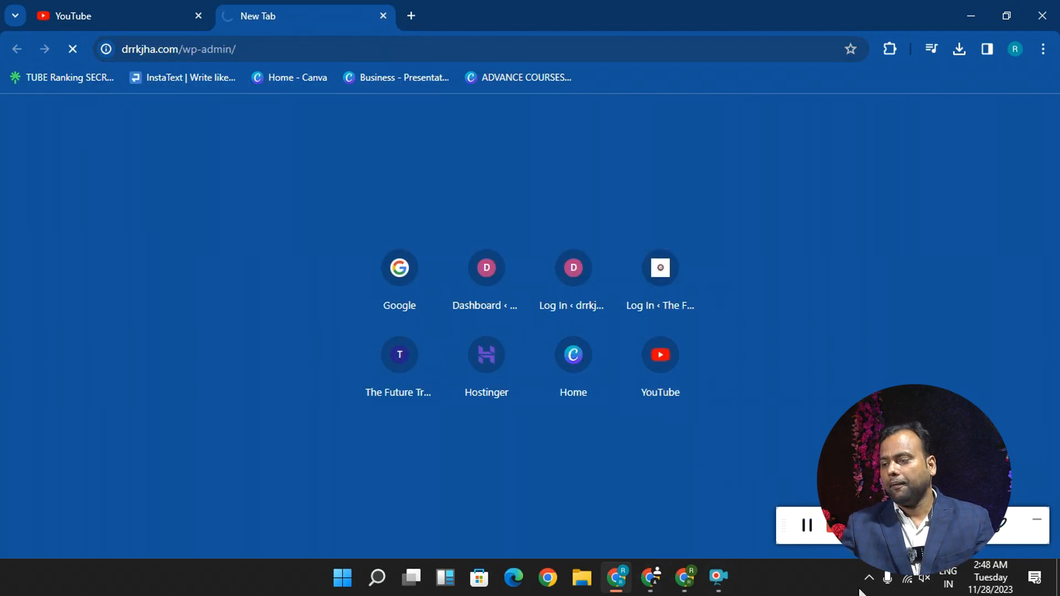
- Check the Wi-Fi connection and load the WordPress admin page at drrkjha.com/wp-admin/
click(907, 578)
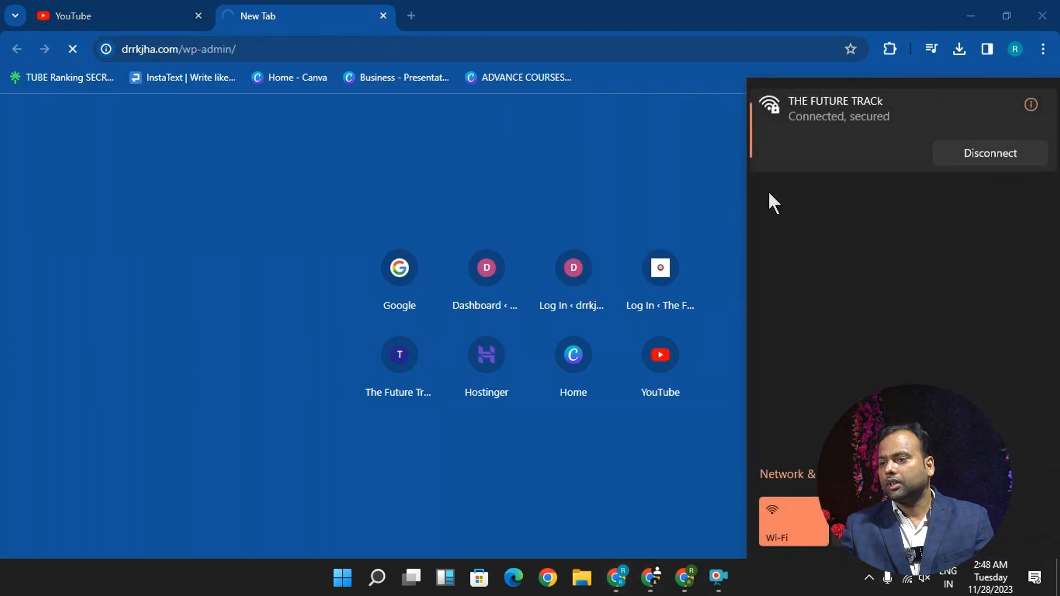
click(619, 208)
click(249, 48)
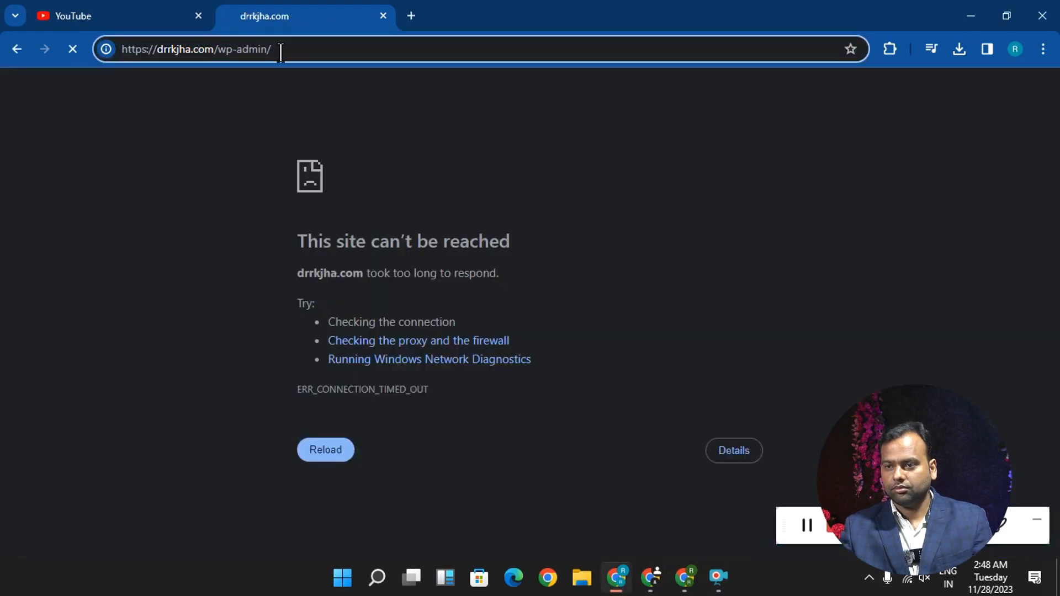
scroll(43, 209, down, 5)
scroll(256, 323, down, 3)
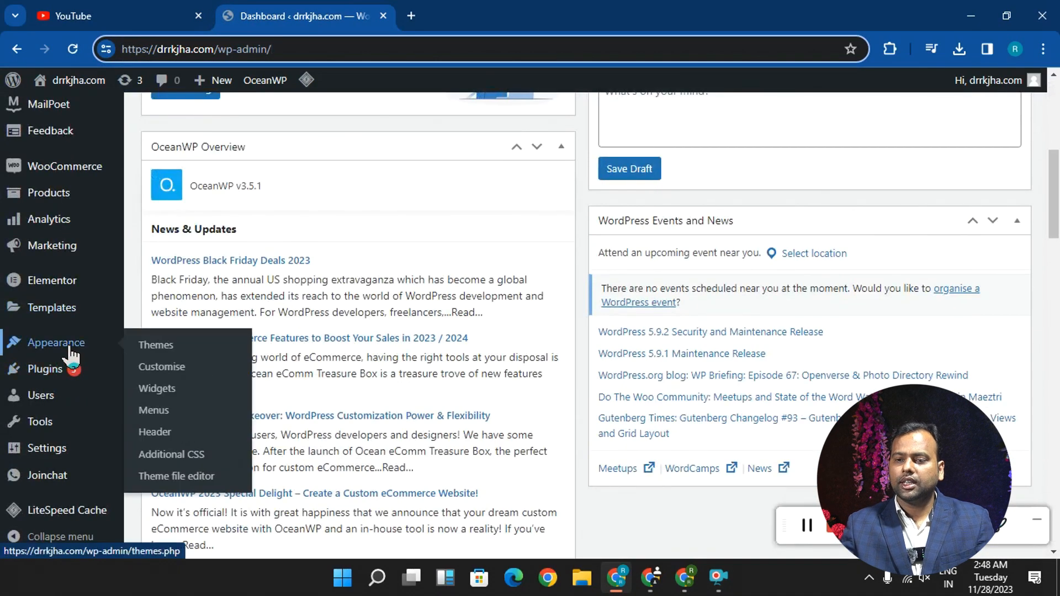
mouse_move(82, 174)
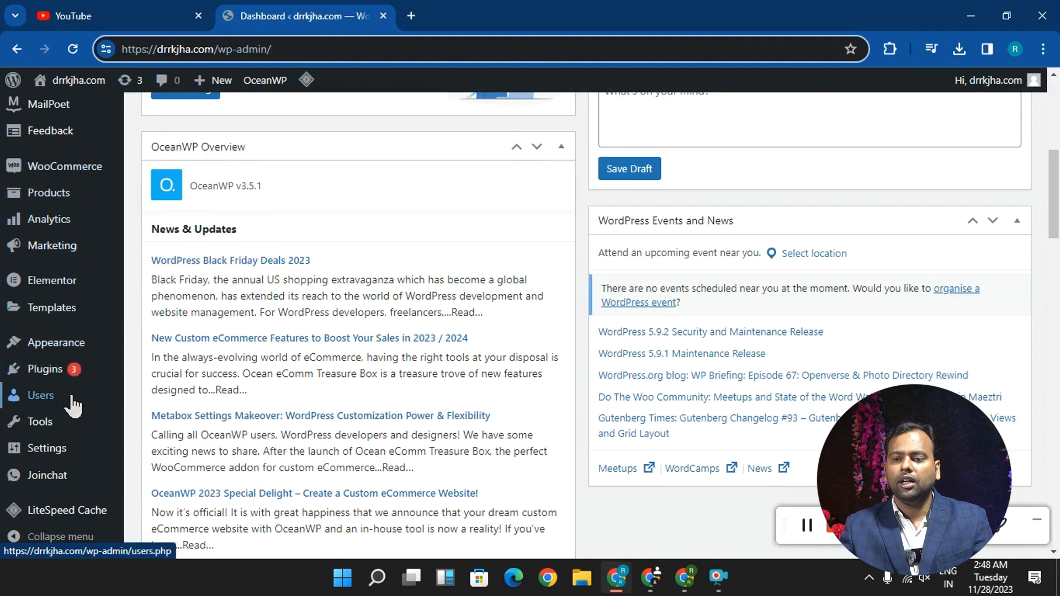
mouse_move(54, 379)
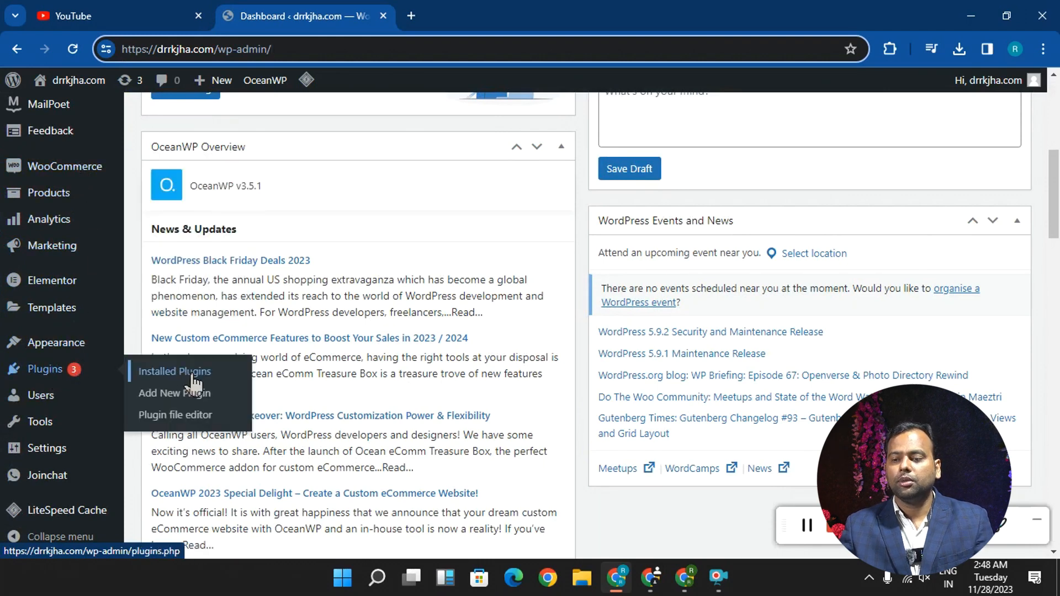
- Switch to the other Chrome window and review the WooCommerce online store outline in the ChatGPT conversation
click(685, 578)
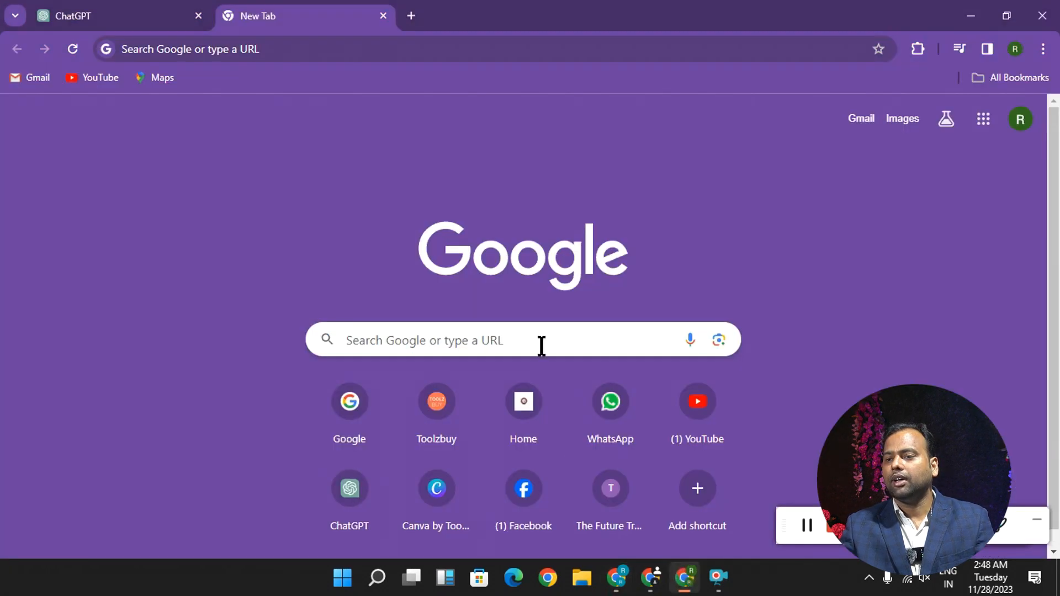
click(136, 15)
scroll(391, 216, up, 10)
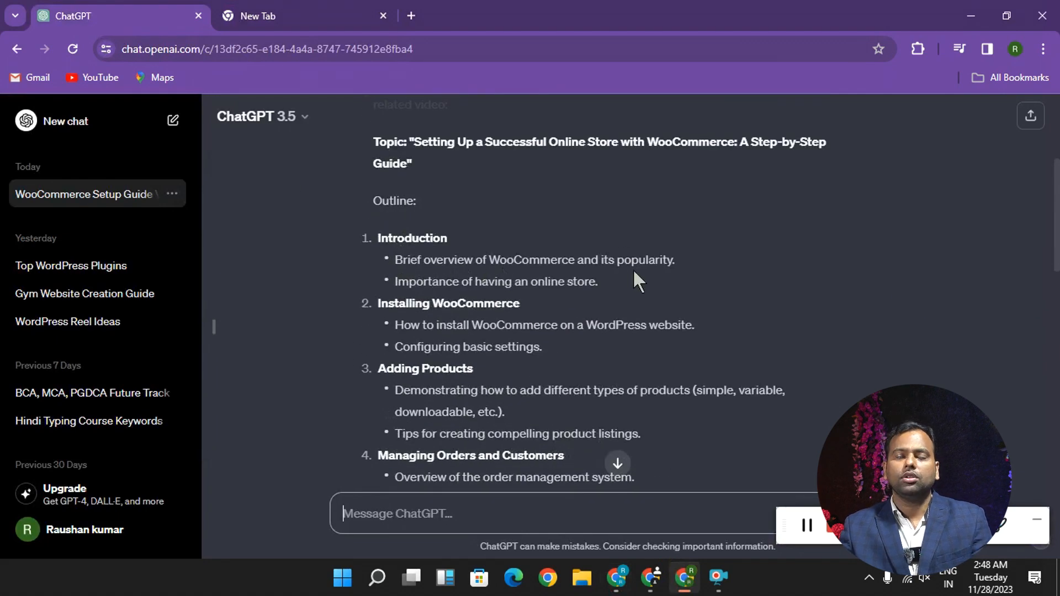
scroll(634, 273, down, 1)
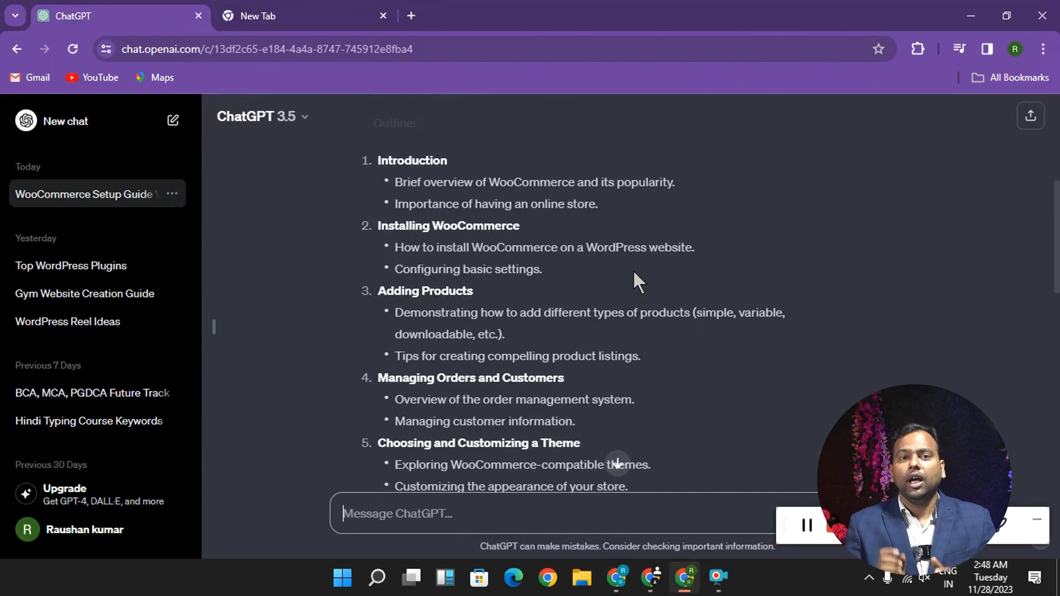
- Load google.com in the empty browser tab beside the ChatGPT conversation
click(243, 13)
click(244, 45)
text(a)
key(BackSpace)
key(BackSpace)
text(google.com)
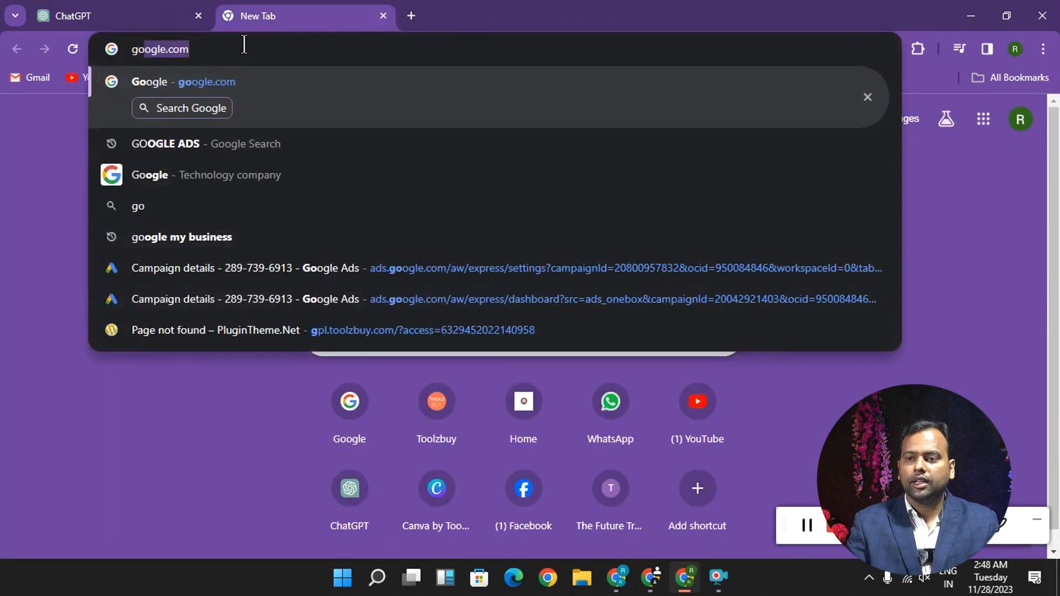
key(Return)
- Search Google for "amzon" and open the Amazon.in website
text(amzon)
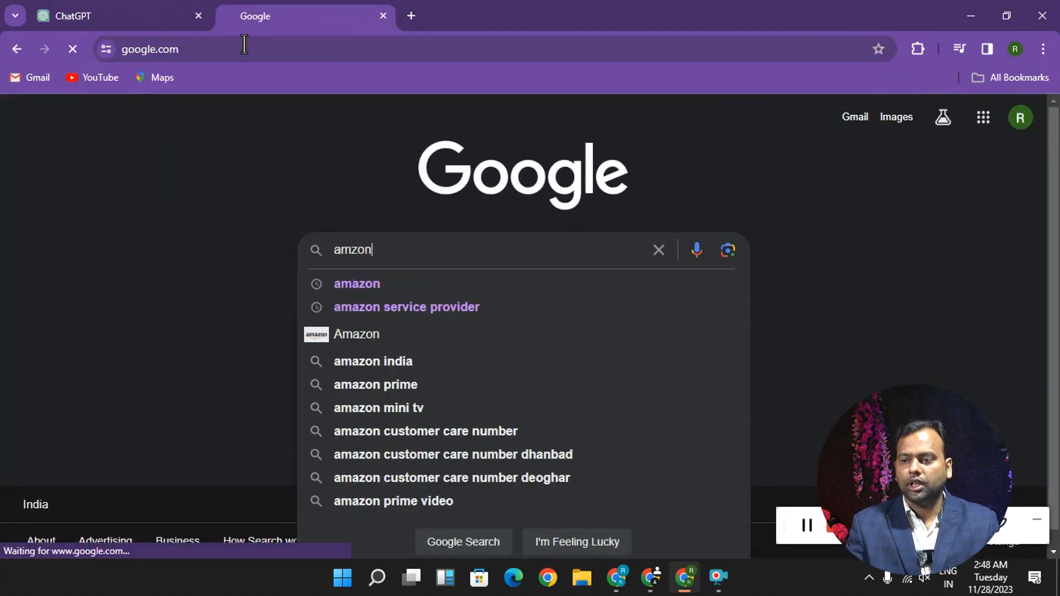
key(Return)
click(184, 328)
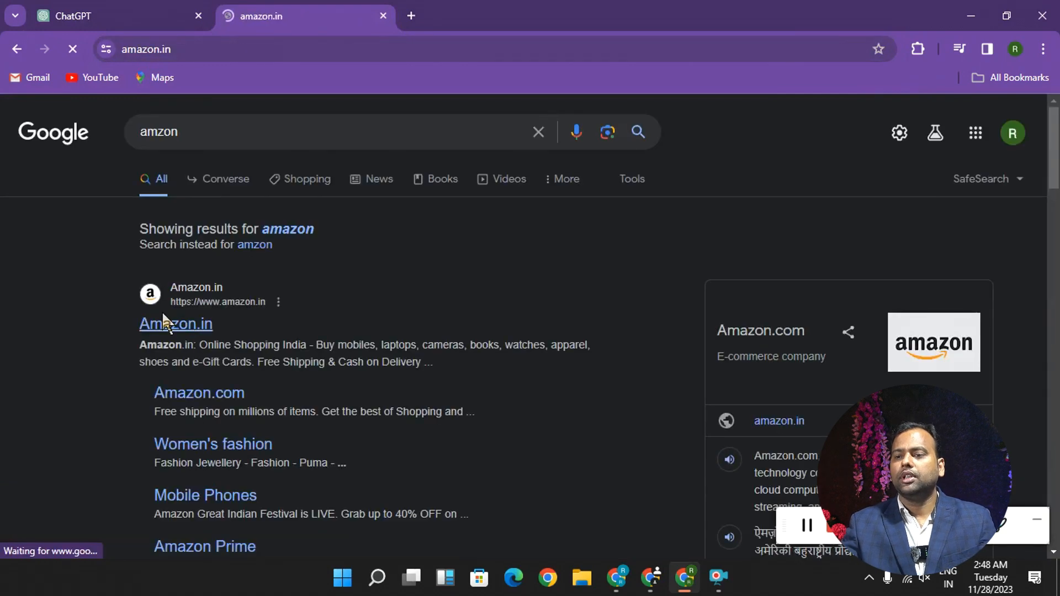
- Browse the boAt headphone offers and open the boAt Rockerz 255 Pro+ neckband's product page
scroll(305, 311, down, 3)
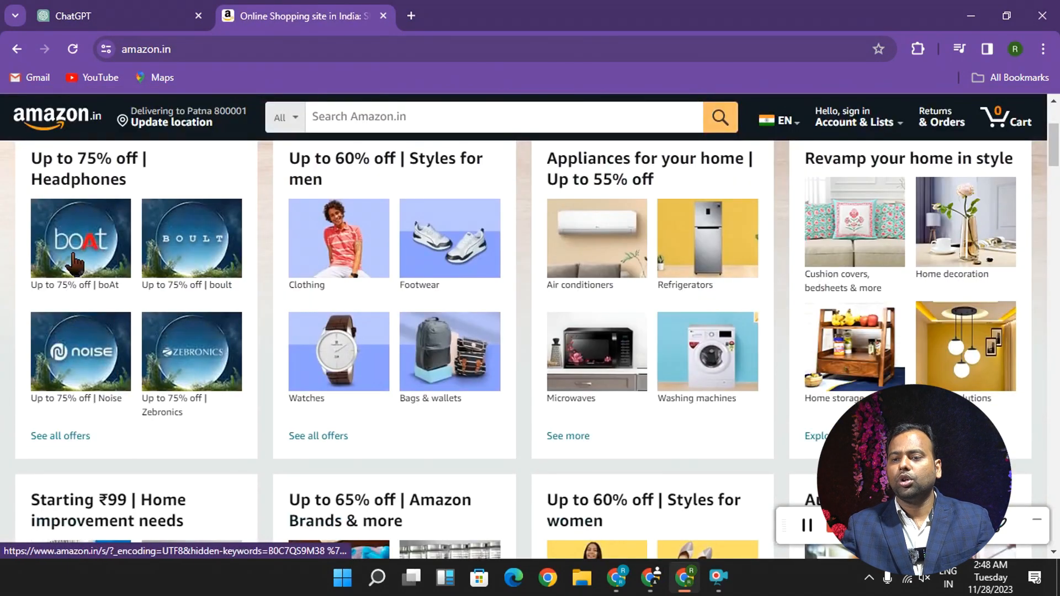
click(77, 264)
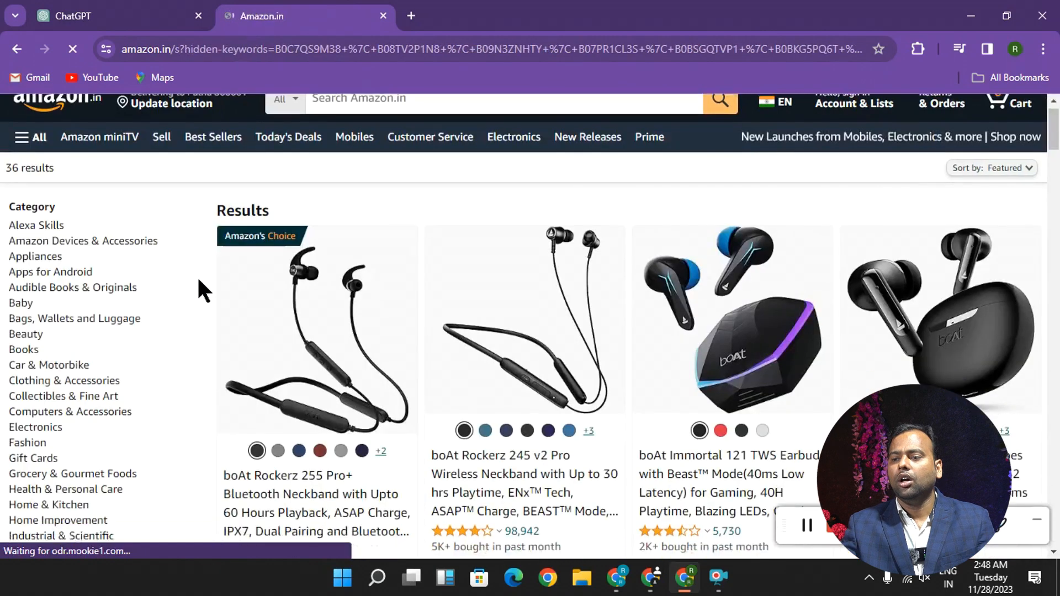
scroll(276, 282, down, 4)
click(282, 389)
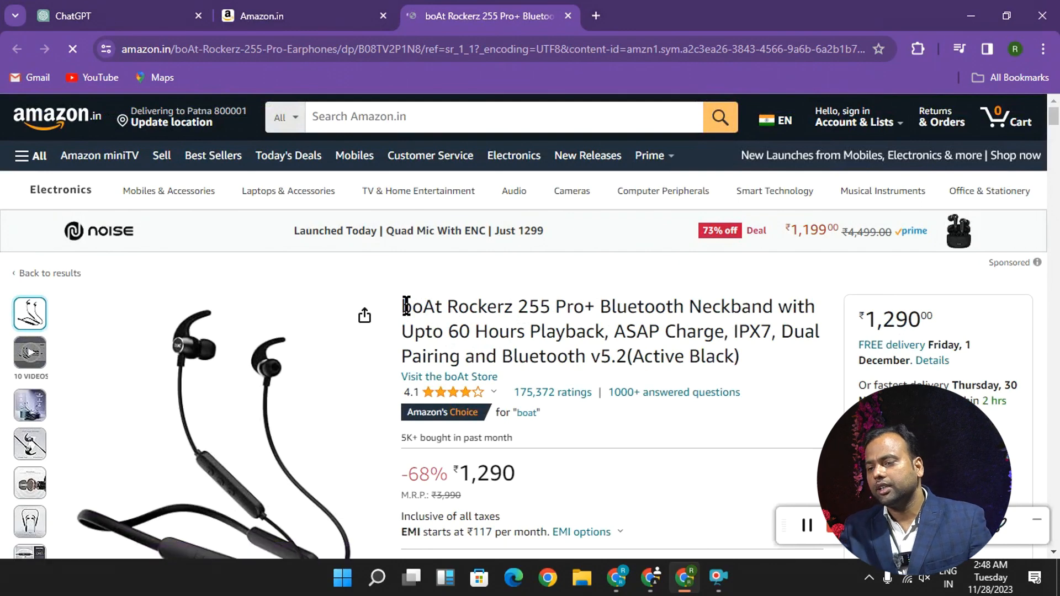
- Examine the neckband page's product title, images, price, offers and colour options
drag(406, 305, 662, 348)
drag(750, 356, 504, 370)
scroll(505, 363, down, 3)
mouse_move(205, 193)
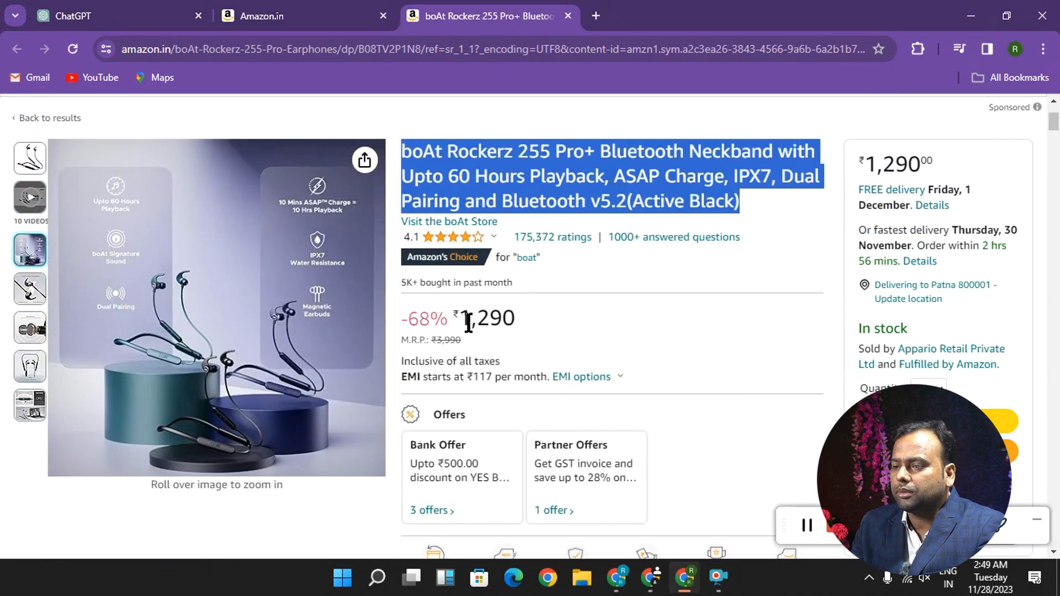
double_click(470, 321)
scroll(519, 314, down, 6)
scroll(546, 354, up, 1)
scroll(663, 334, up, 3)
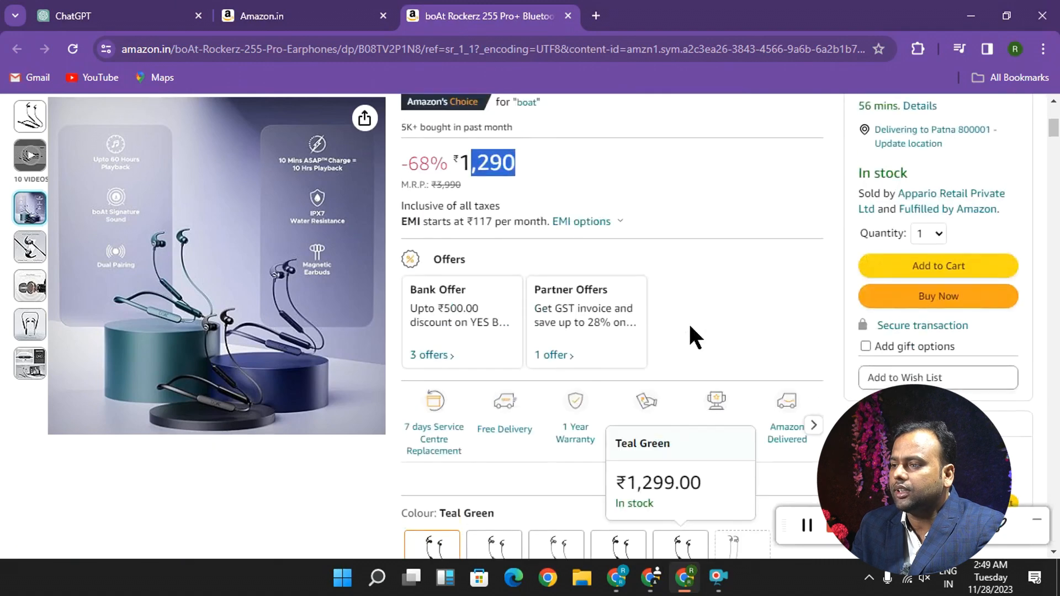
scroll(690, 327, up, 4)
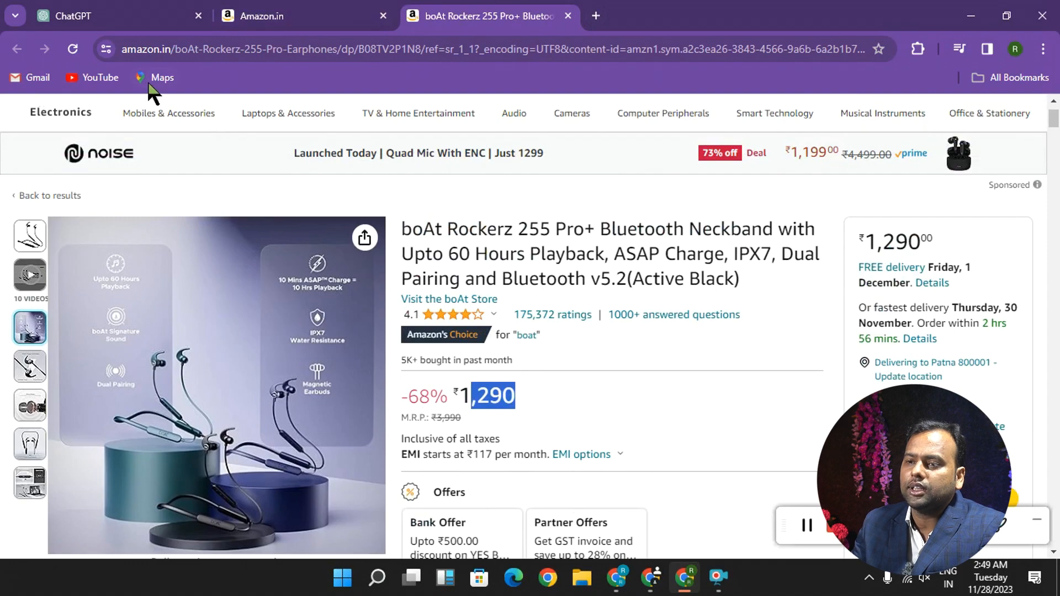
scroll(161, 122, up, 2)
- Search Amazon for "jeans" and open the YANGER BOYS slim fit men's jeans
click(389, 115)
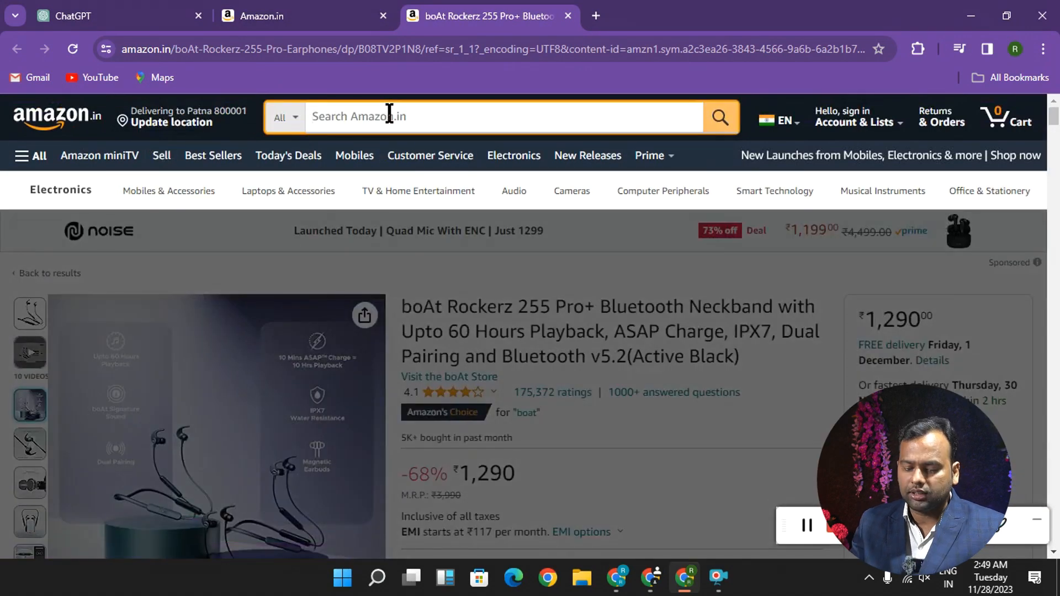
text(jeans)
key(Return)
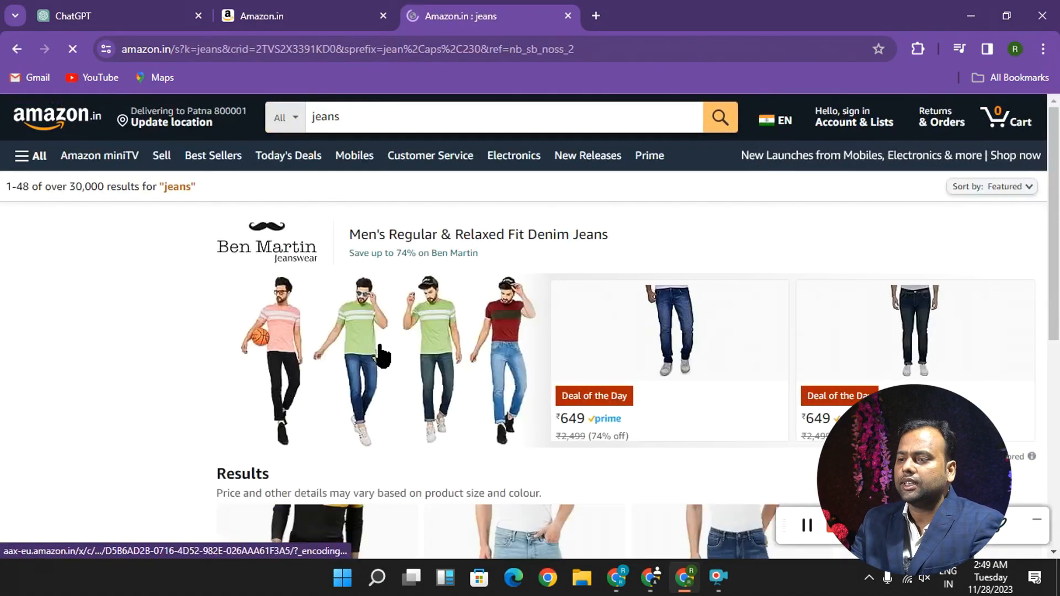
scroll(390, 364, down, 4)
click(355, 365)
- Examine the jeans' gallery images, title, price, offers and available sizes
scroll(367, 293, down, 3)
scroll(587, 308, up, 1)
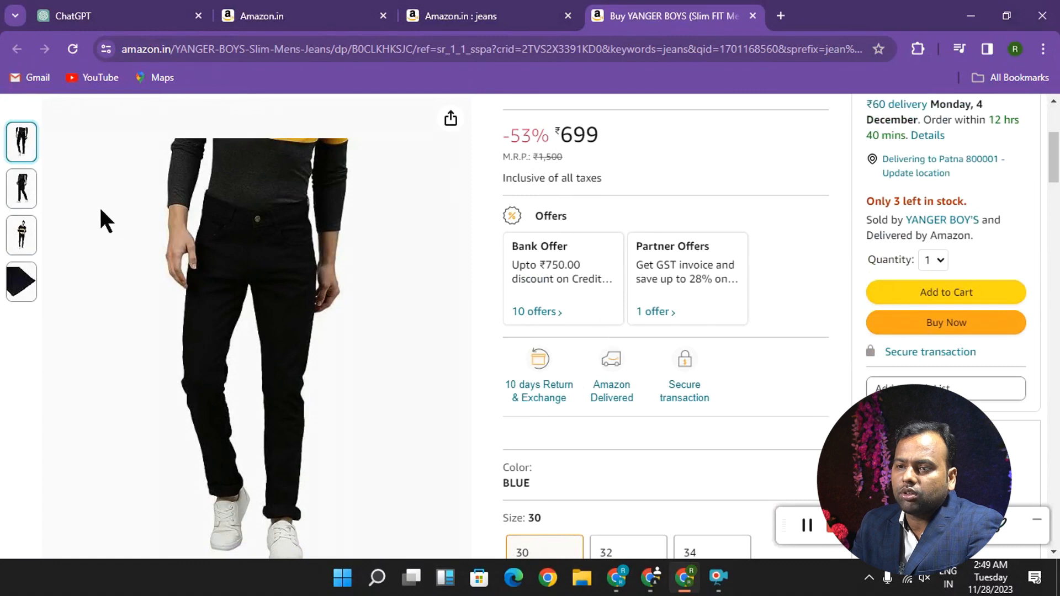
scroll(429, 298, up, 4)
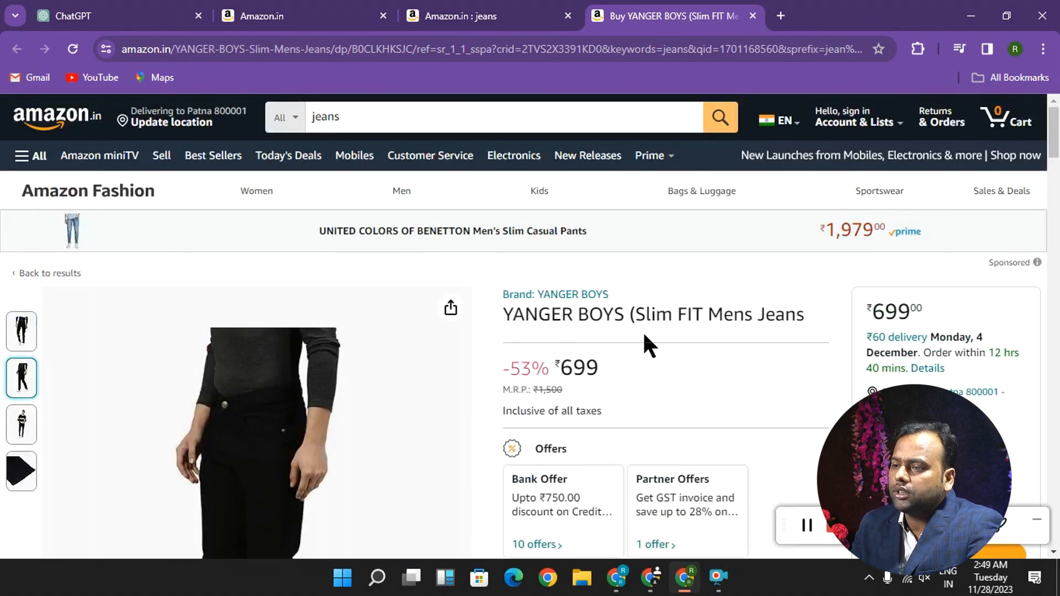
scroll(769, 326, down, 5)
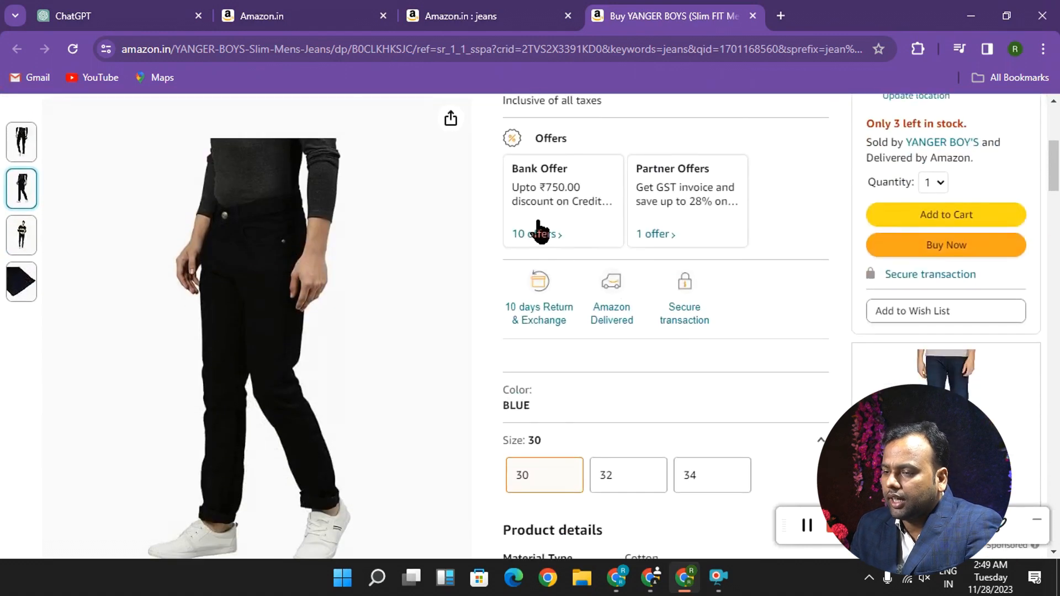
scroll(553, 243, down, 4)
mouse_move(531, 245)
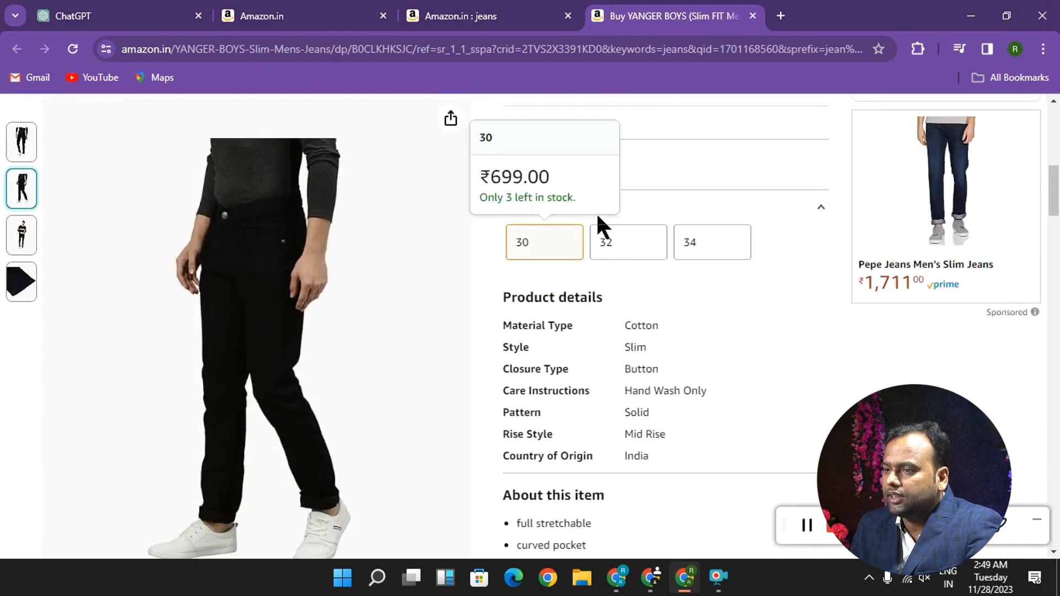
- Compare the jeans' size variations 30, 32 and 34, and select size 32
click(667, 212)
click(665, 219)
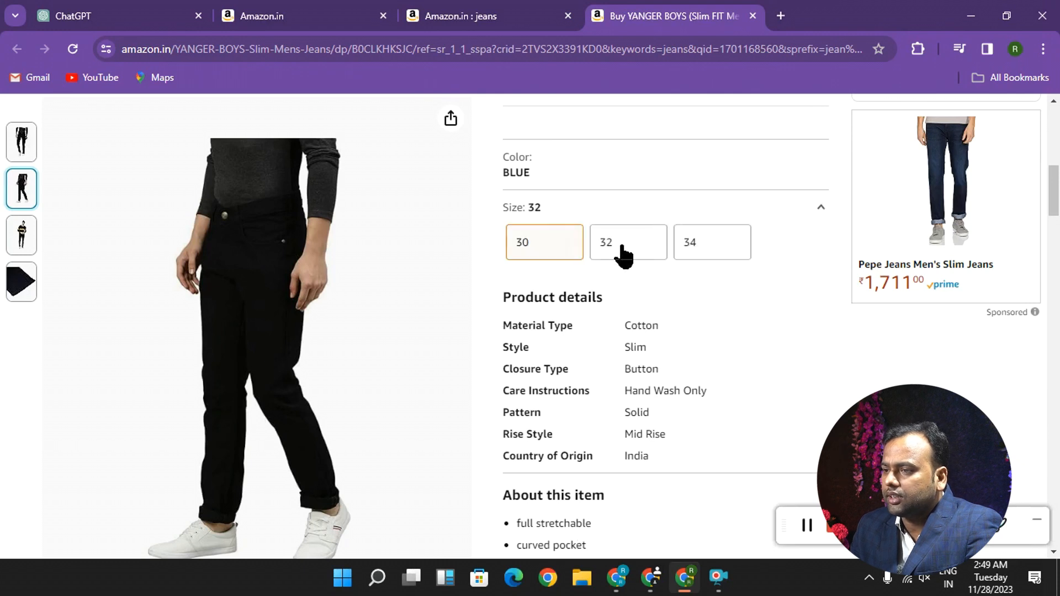
click(623, 247)
click(526, 251)
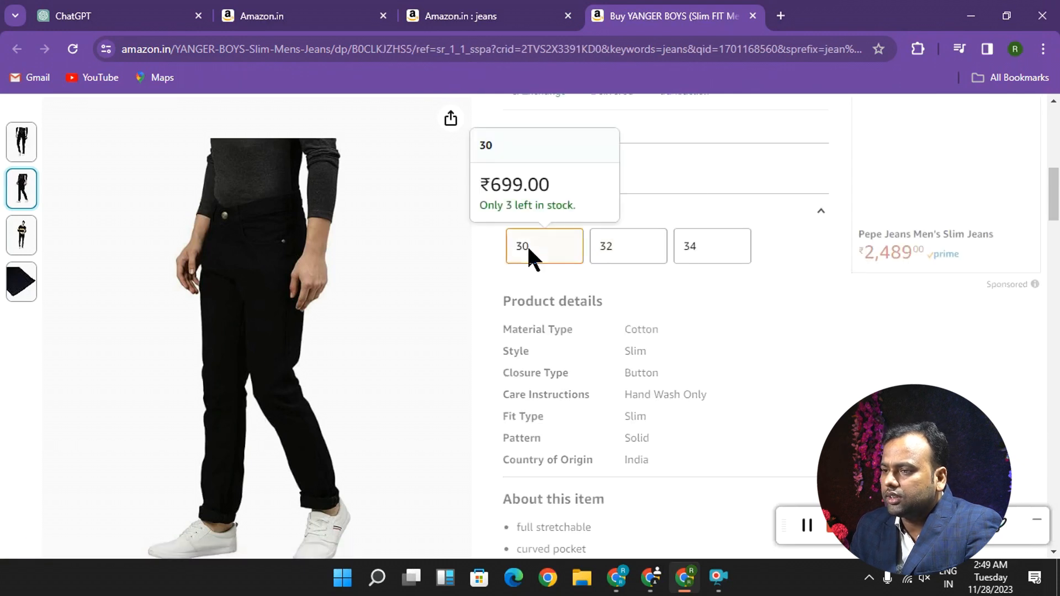
click(684, 258)
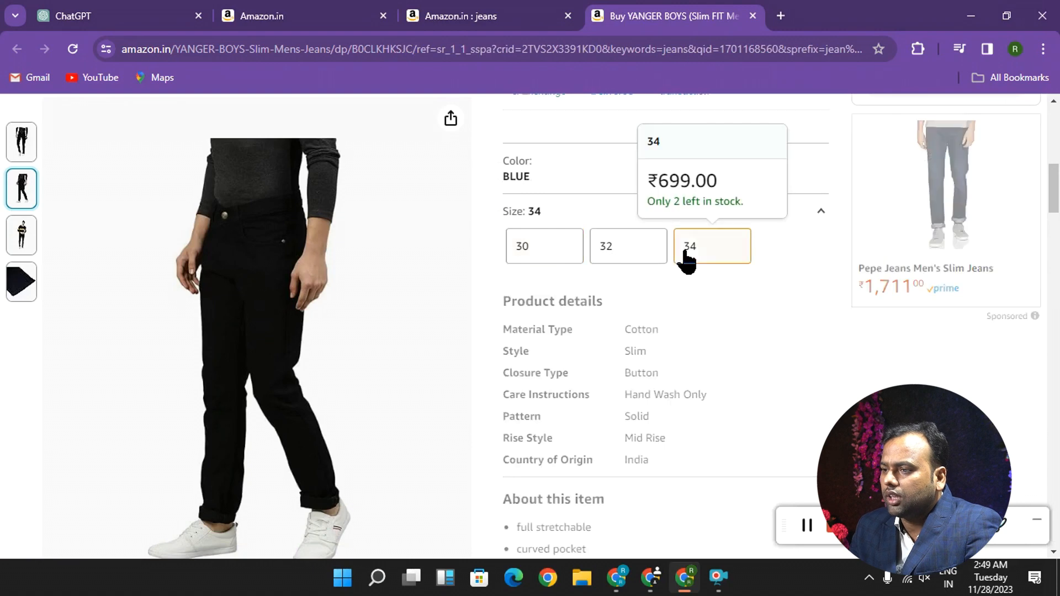
click(623, 255)
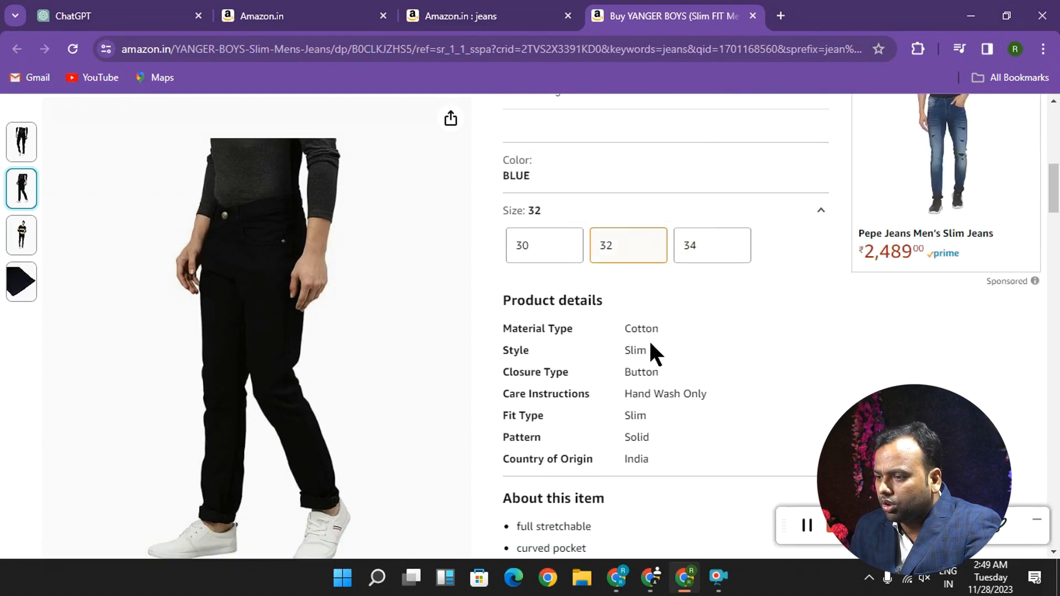
- Review the product details and the item description on the jeans page
scroll(635, 371, down, 5)
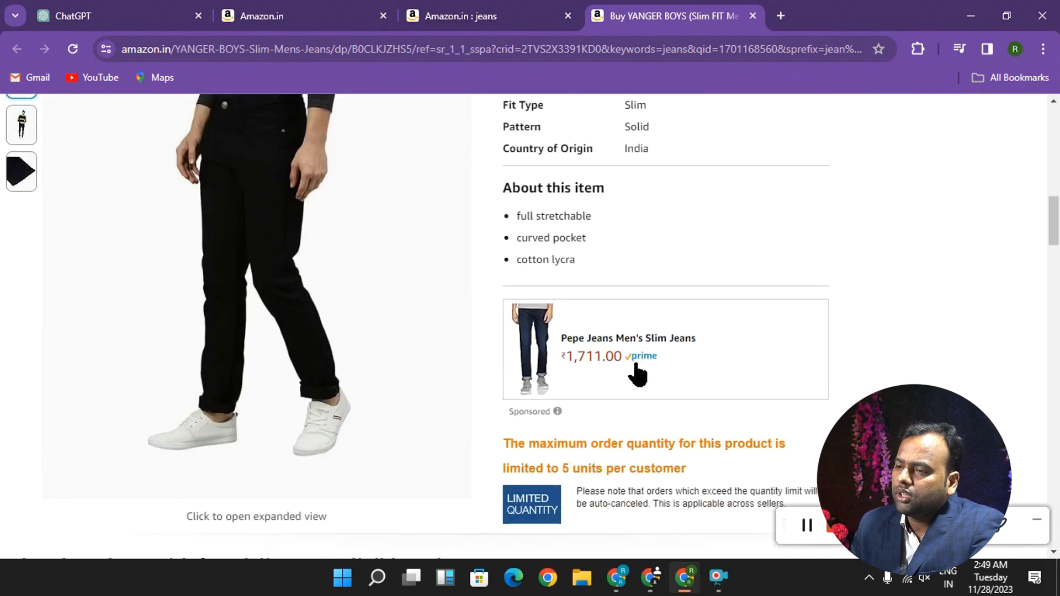
scroll(540, 442, down, 2)
scroll(539, 436, up, 7)
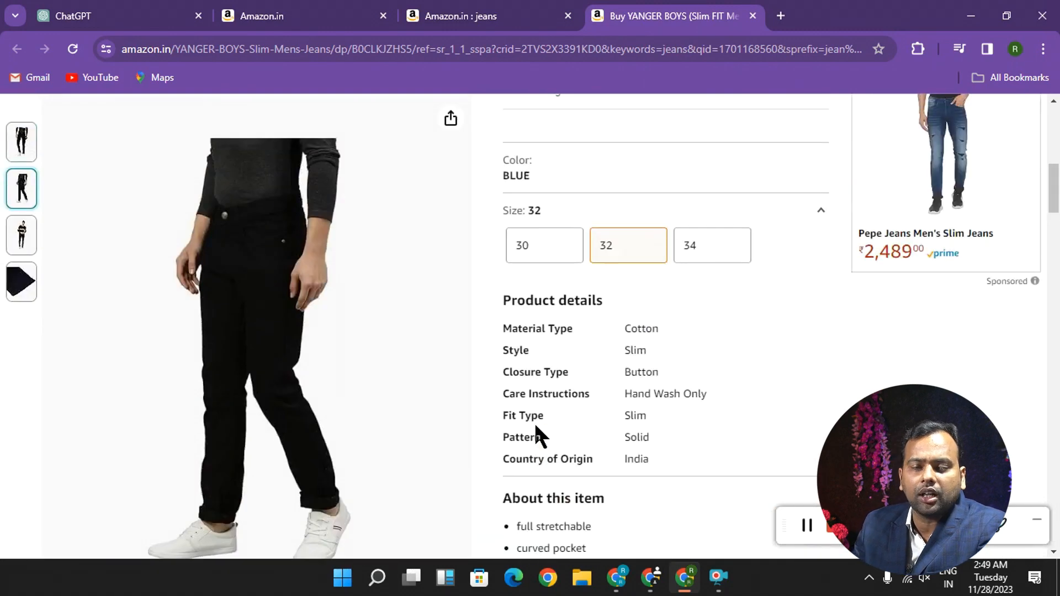
scroll(536, 425, up, 5)
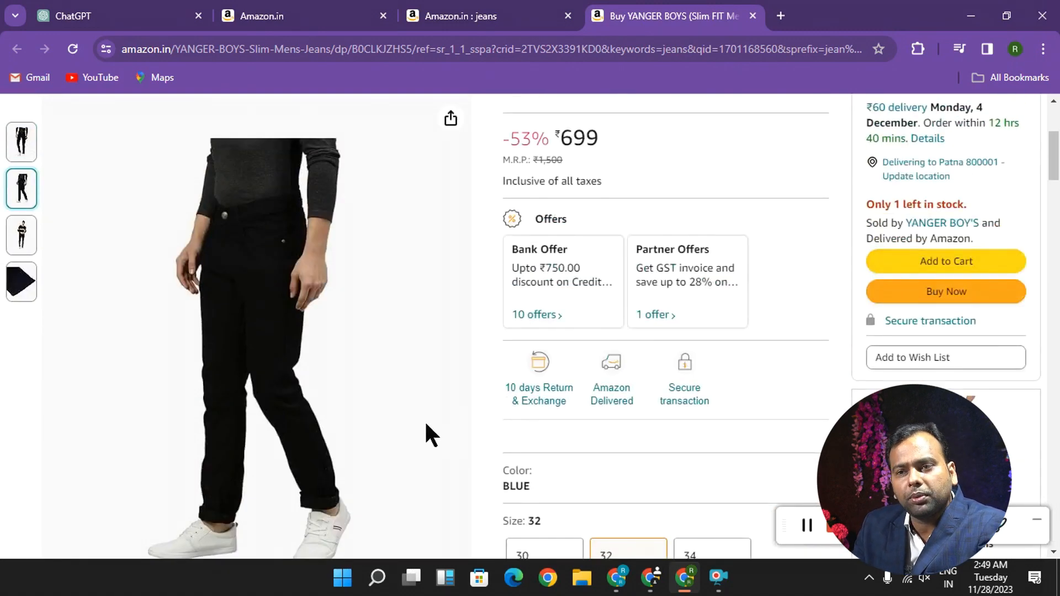
- Switch back to the WordPress dashboard window and open the WooCommerce general settings
click(617, 578)
scroll(63, 209, up, 2)
mouse_move(73, 249)
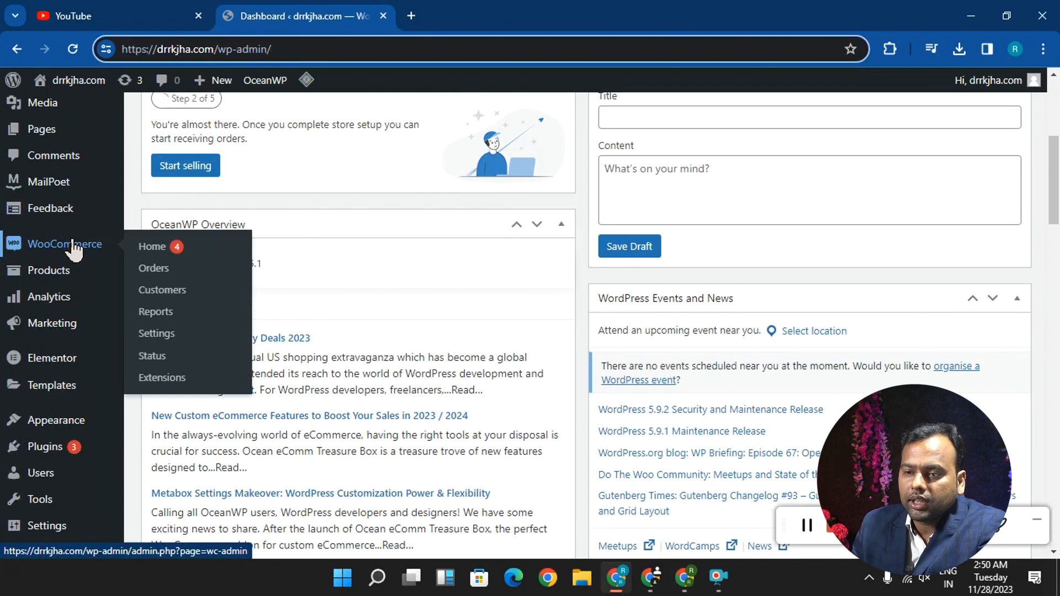
click(158, 336)
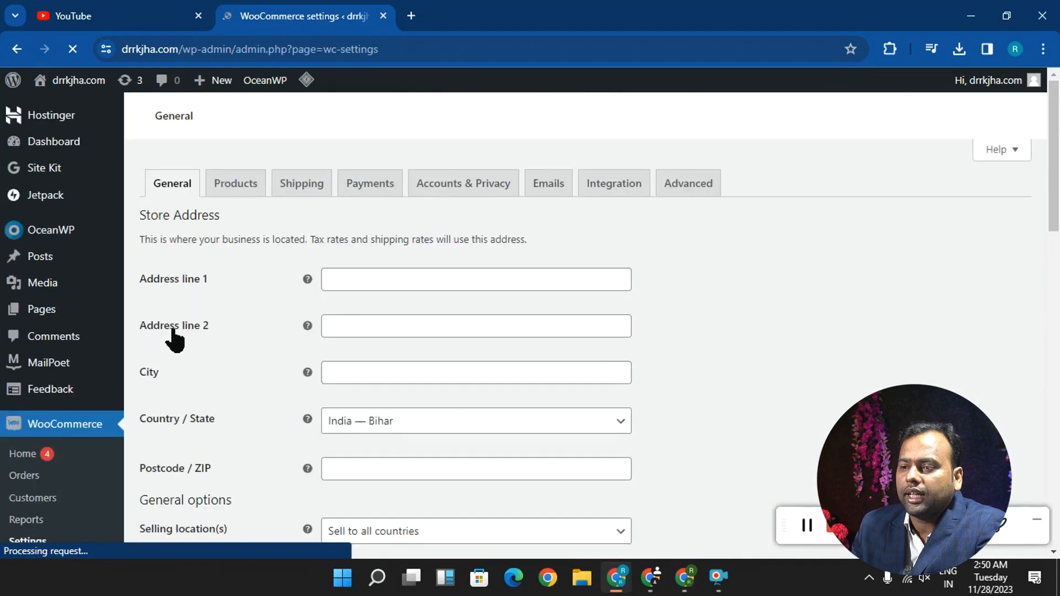
scroll(246, 253, down, 1)
scroll(166, 202, up, 2)
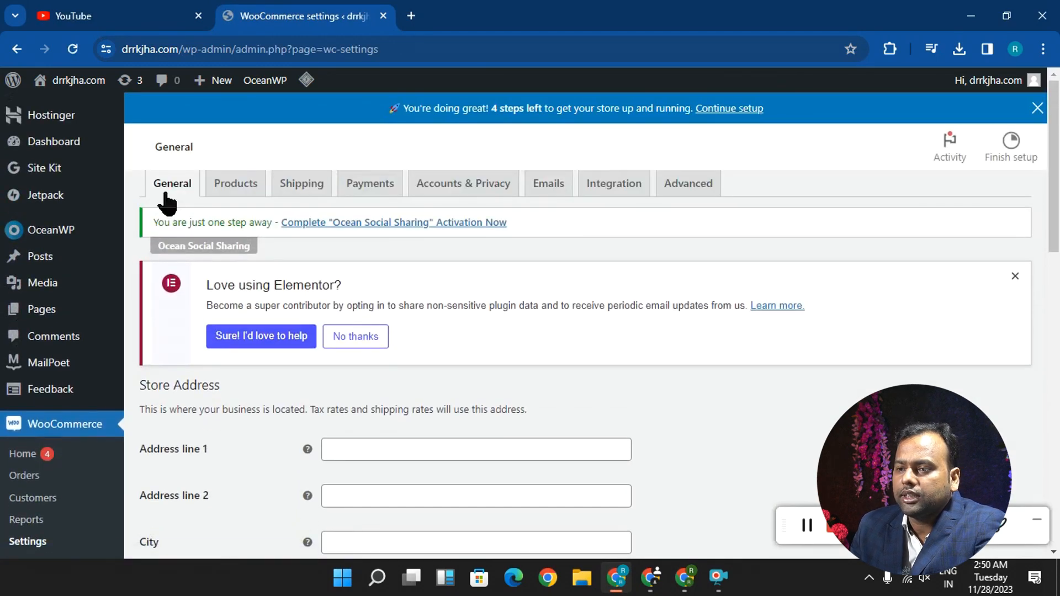
- Fill in the store's address line 1, address line 2 and city with the saved address suggestions
scroll(240, 257, down, 3)
click(342, 300)
click(438, 333)
click(353, 344)
click(442, 385)
click(378, 386)
click(441, 433)
- Set the store's country/state to India — Jharkhand and fill in the postcode with the saved suggestion
scroll(158, 436, down, 3)
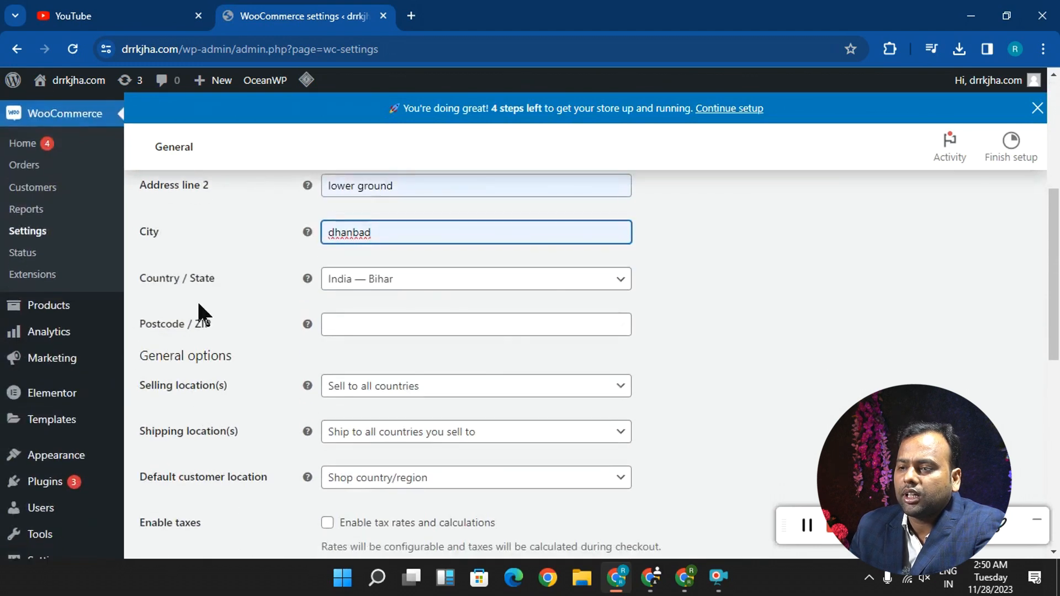
click(374, 286)
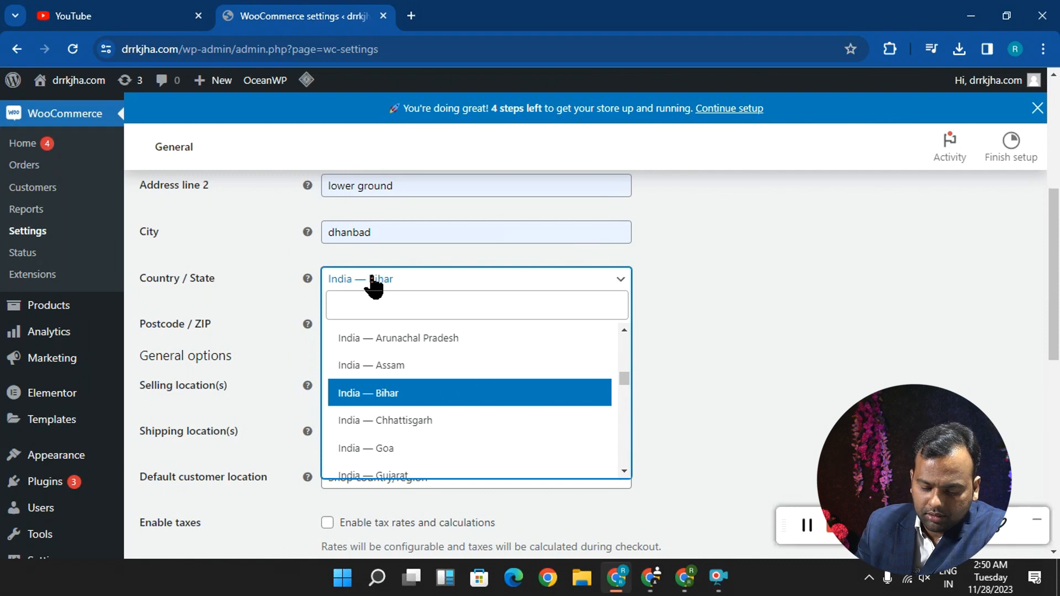
text(jh)
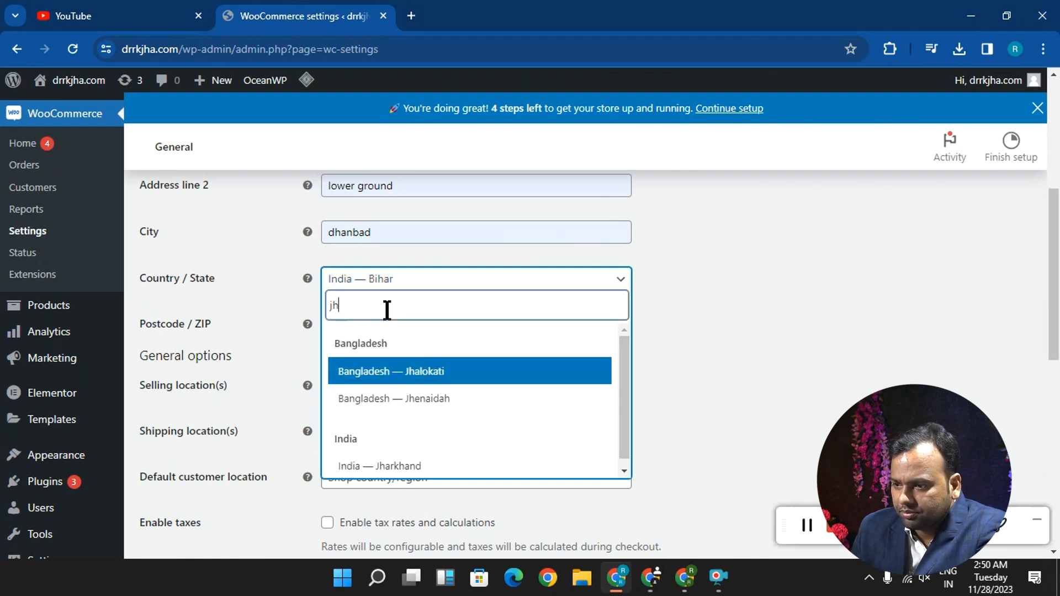
key(BackSpace)
key(BackSpace)
text(in)
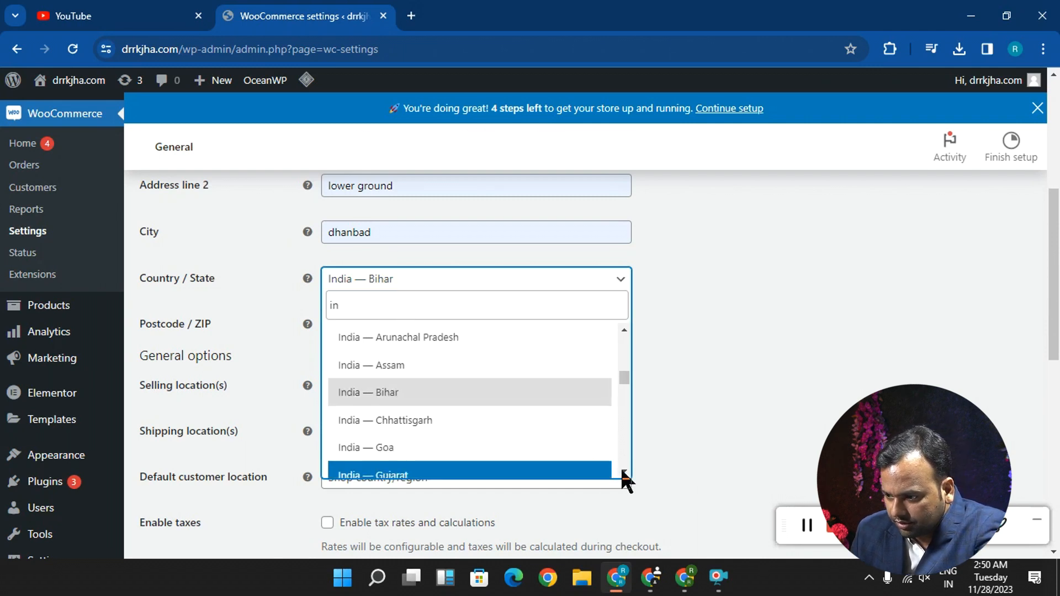
scroll(621, 468, down, 4)
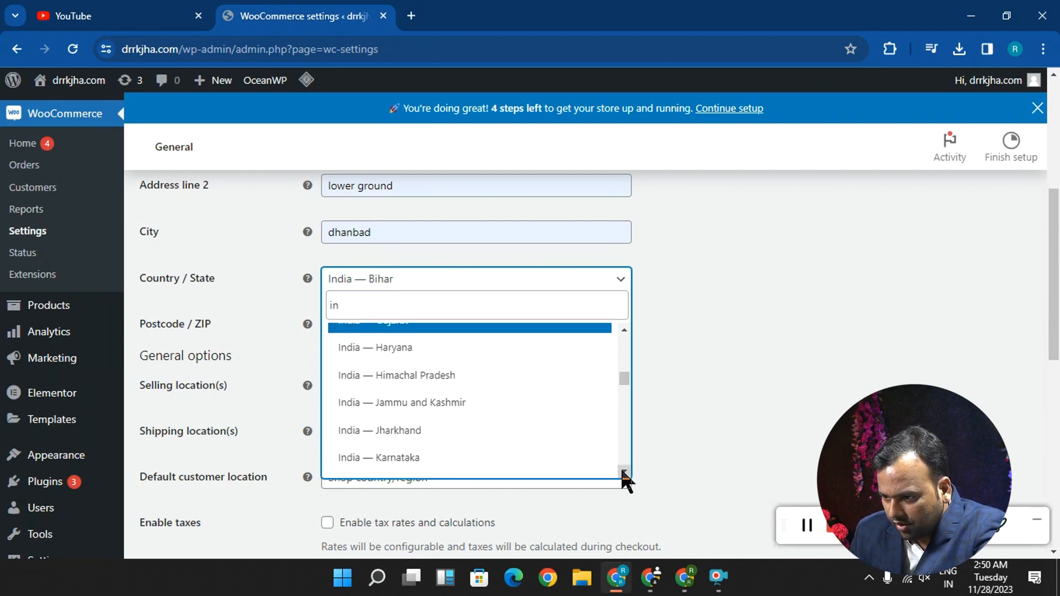
click(522, 434)
click(342, 330)
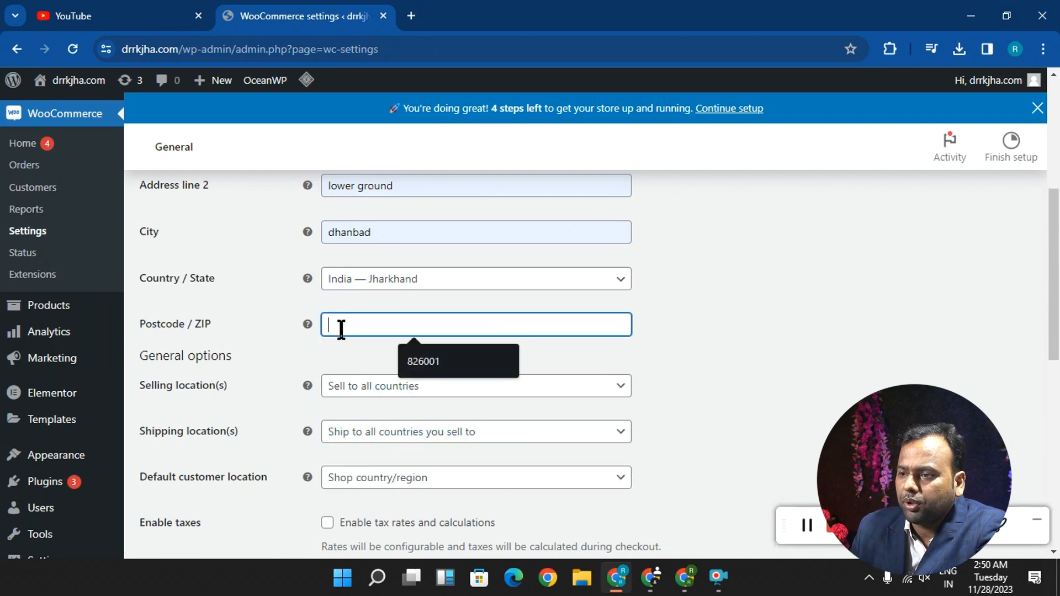
click(450, 371)
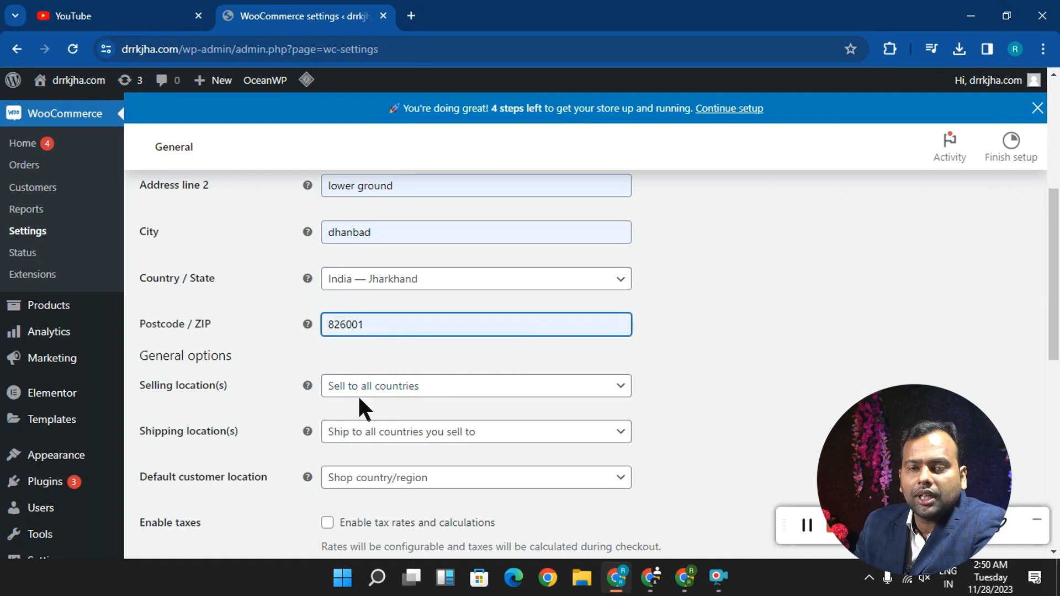
- Try the selling location option "Sell to all countries, except for…" and open its list of excluded countries
scroll(436, 402, down, 1)
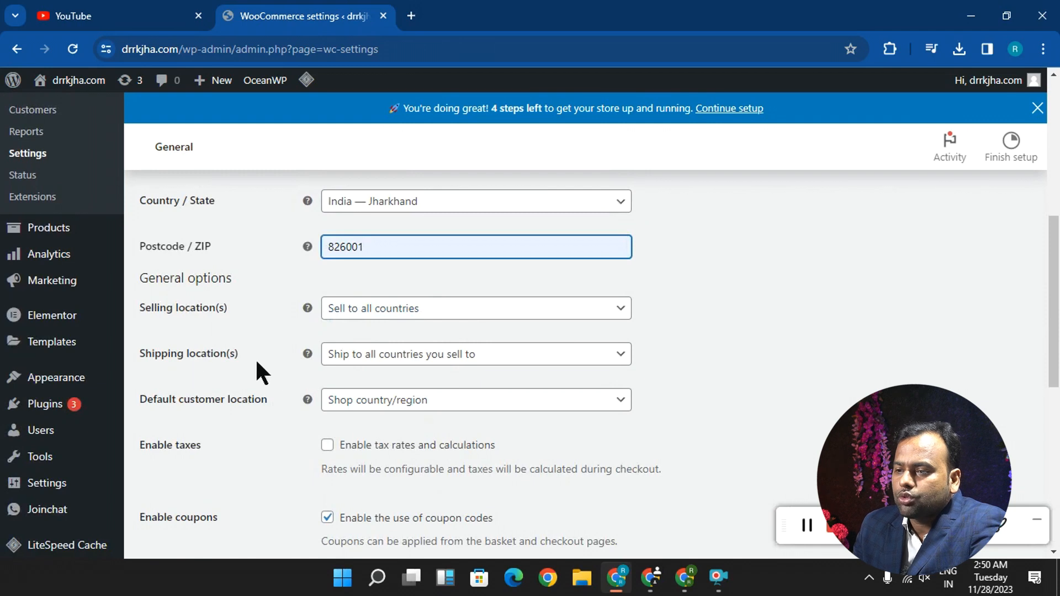
click(364, 311)
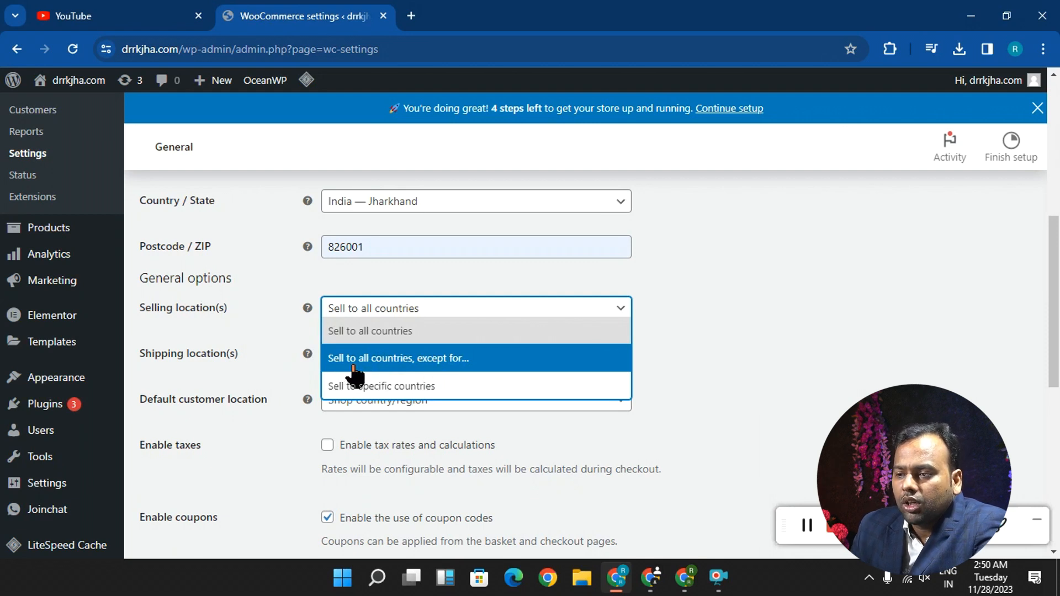
click(394, 365)
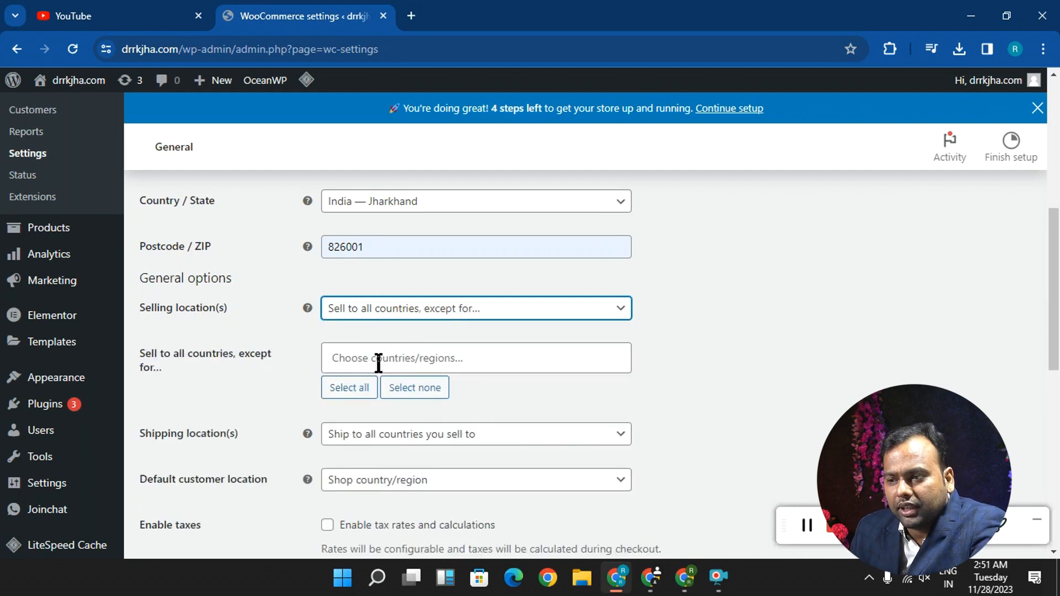
click(384, 366)
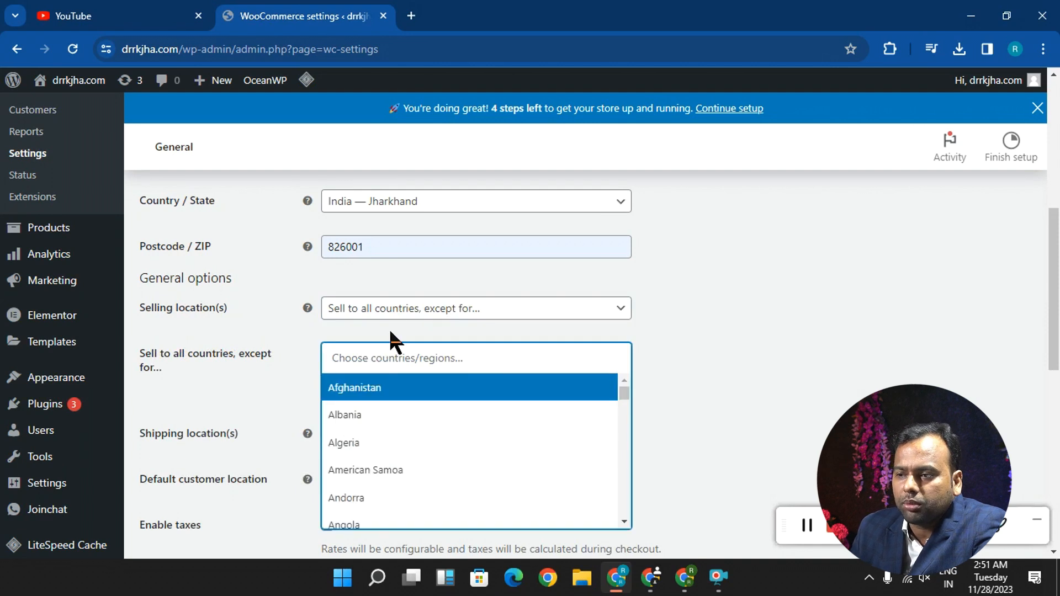
- Set the store's selling locations to "Sell to specific countries"
click(398, 307)
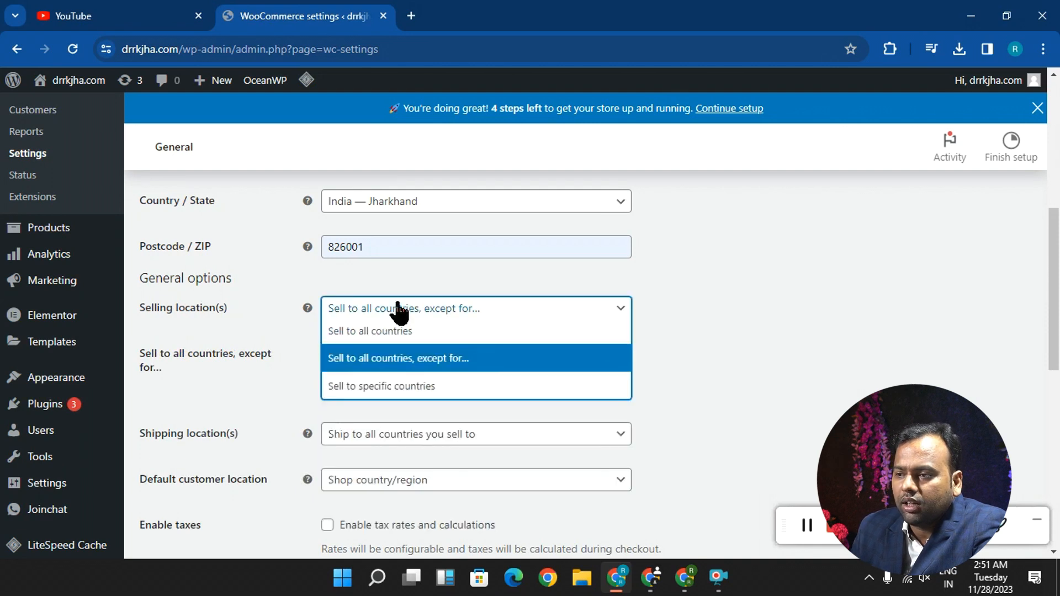
click(365, 388)
click(420, 320)
click(403, 387)
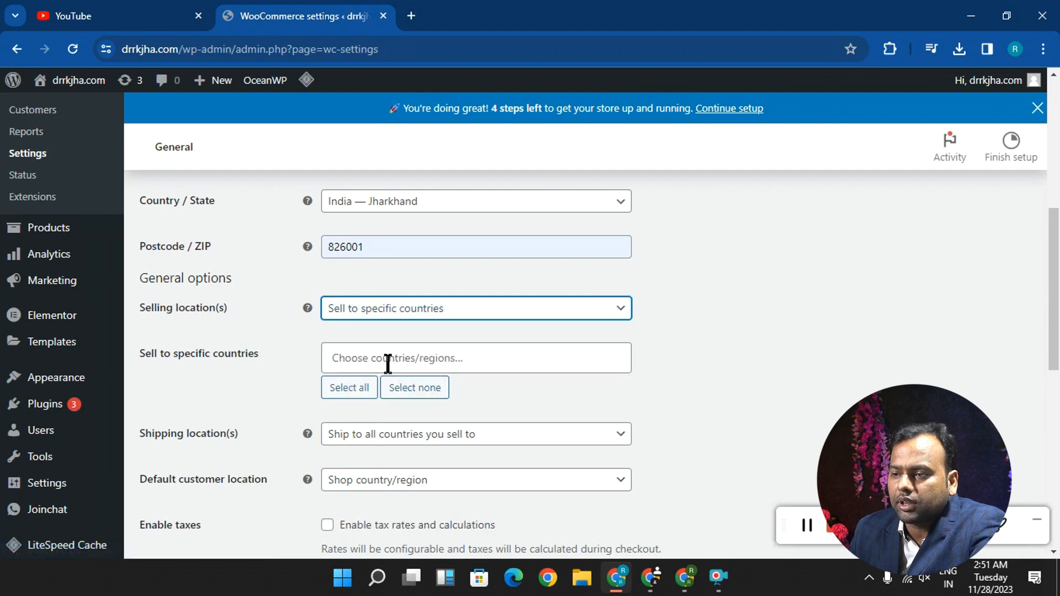
- Add India as the only country in the specific countries to sell to
click(389, 363)
text(ind)
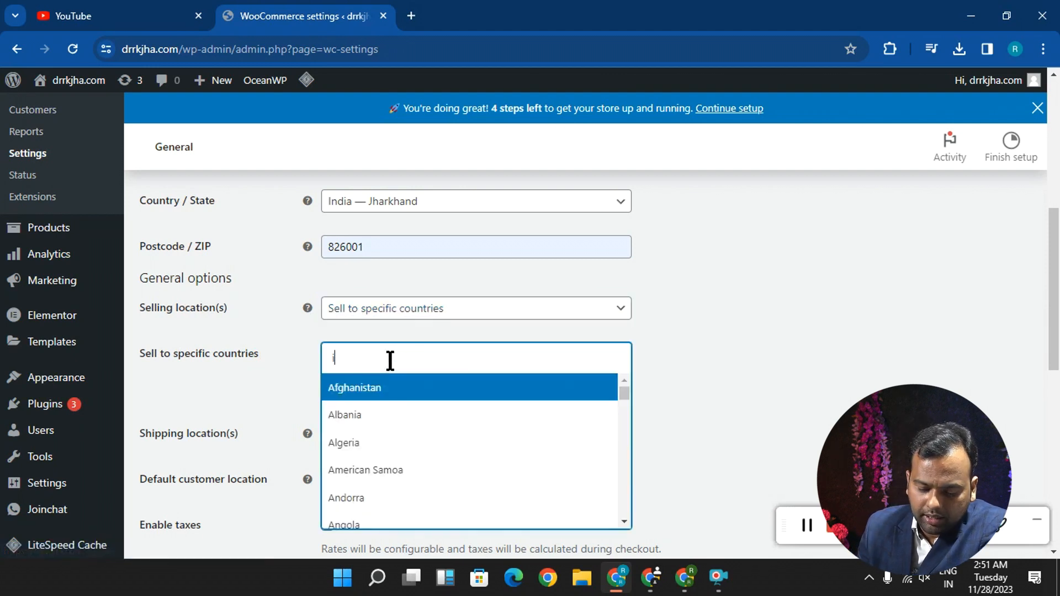
key(BackSpace)
key(BackSpace)
key(BackSpace)
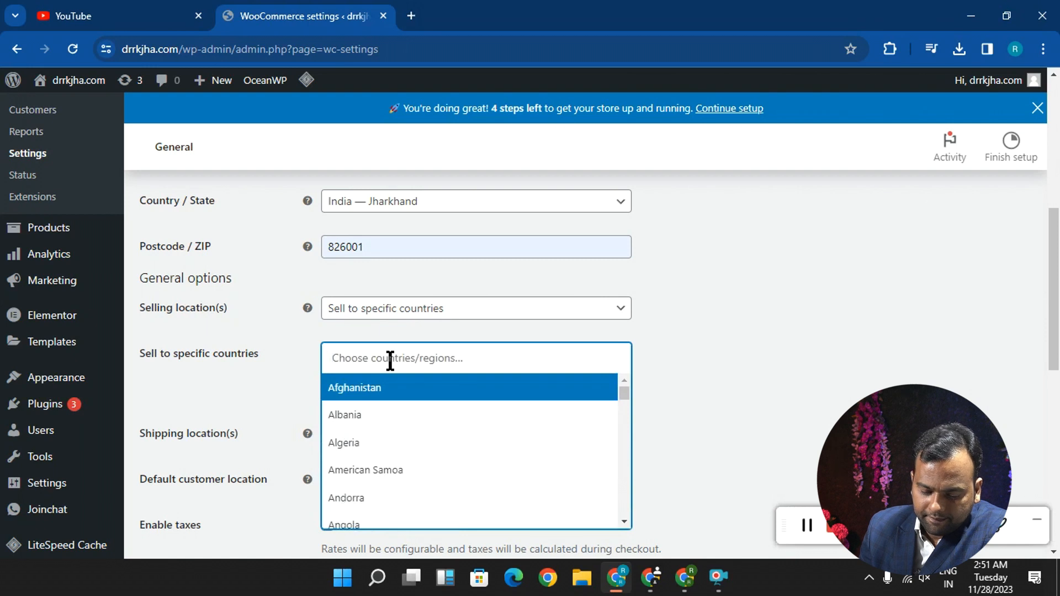
text(india)
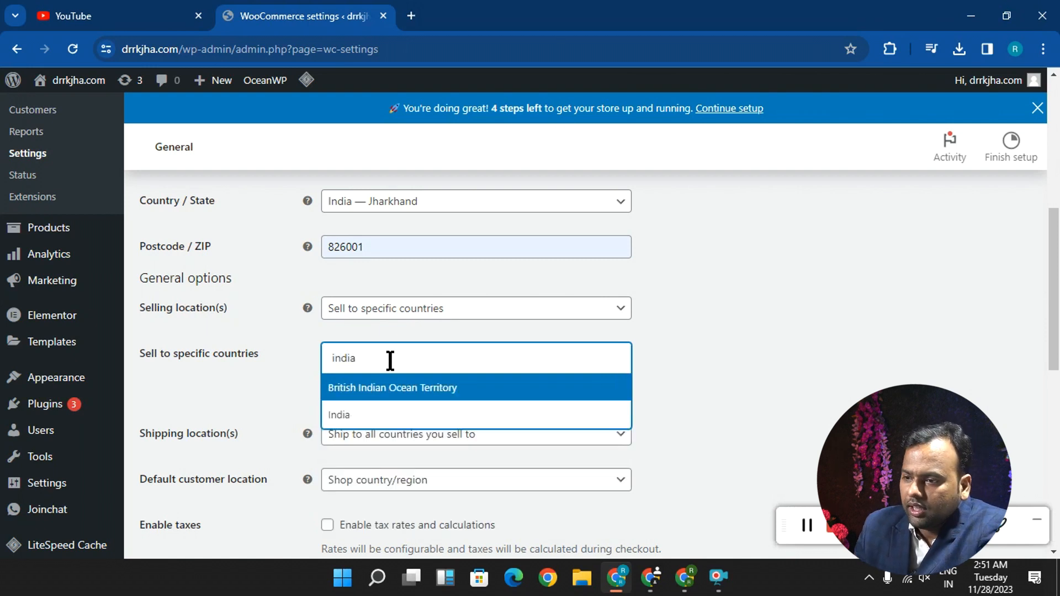
click(356, 417)
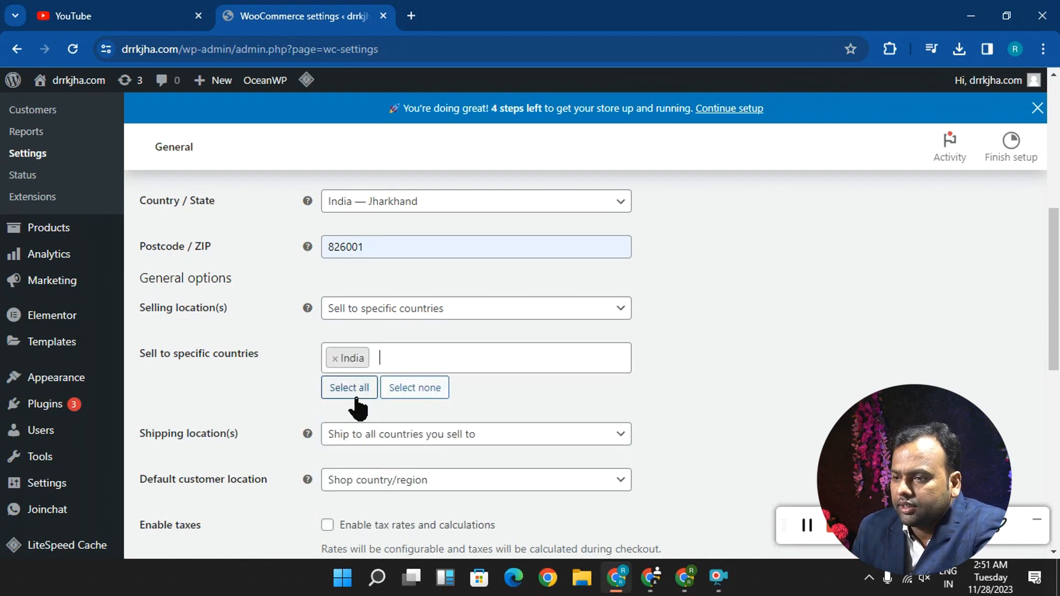
click(421, 346)
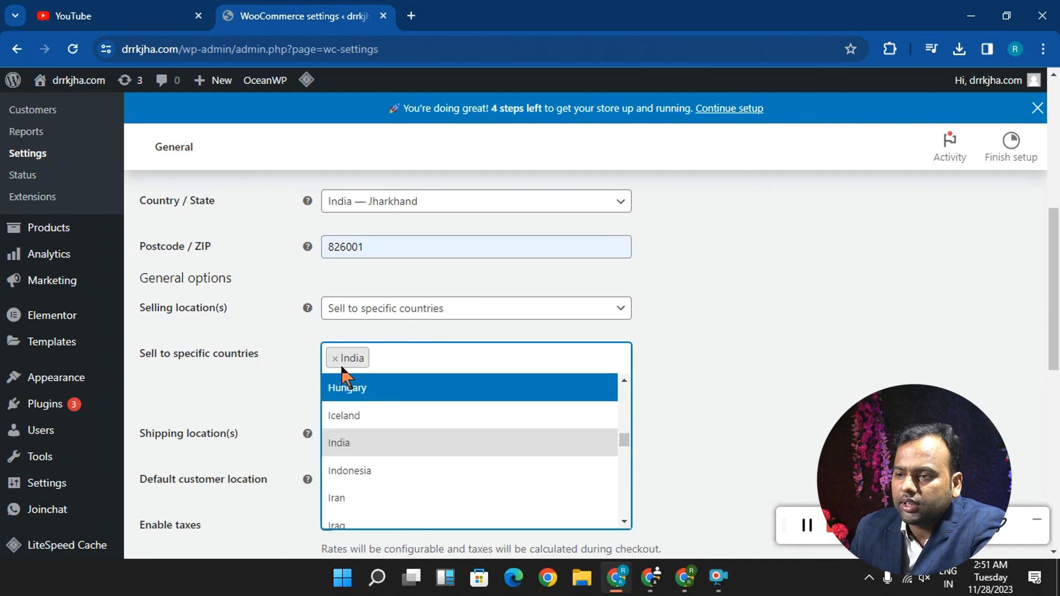
click(256, 389)
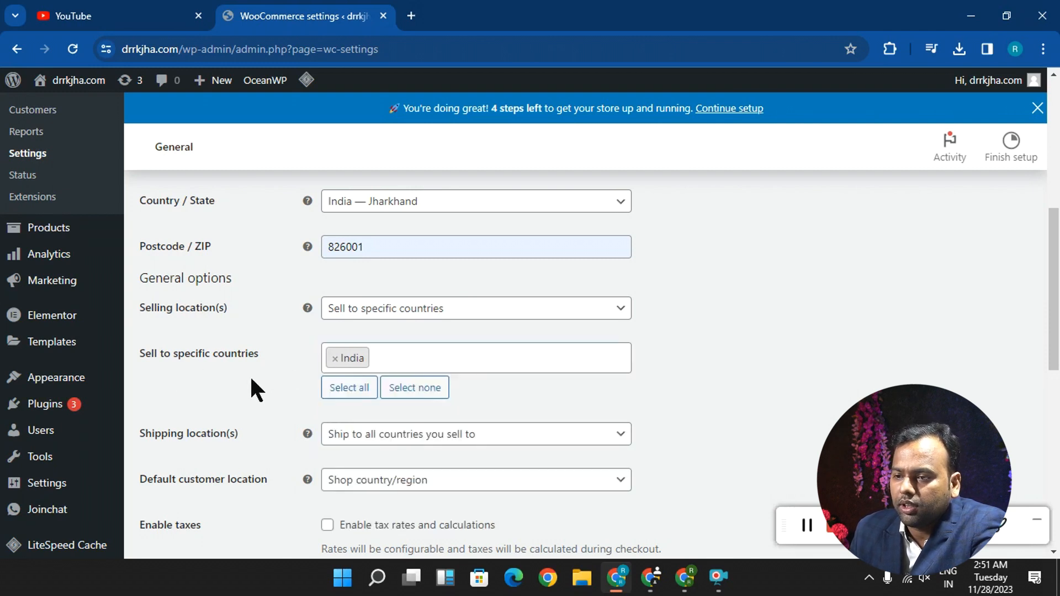
- Select "Ship to all countries you sell to" as the shipping location and keep the default customer location at Shop country/region
scroll(299, 473, down, 1)
click(370, 359)
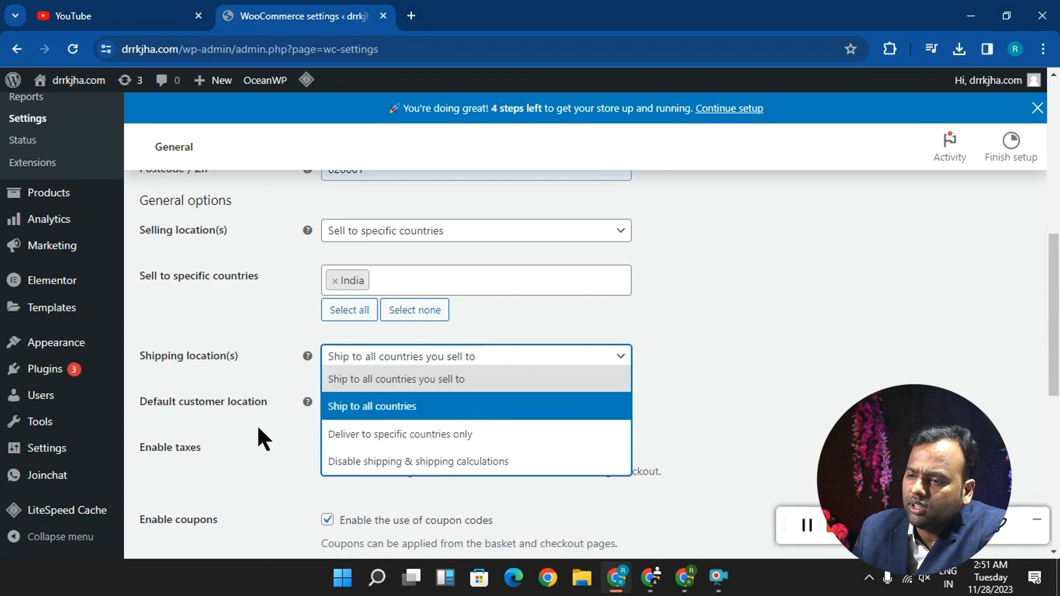
click(466, 381)
scroll(428, 365, down, 3)
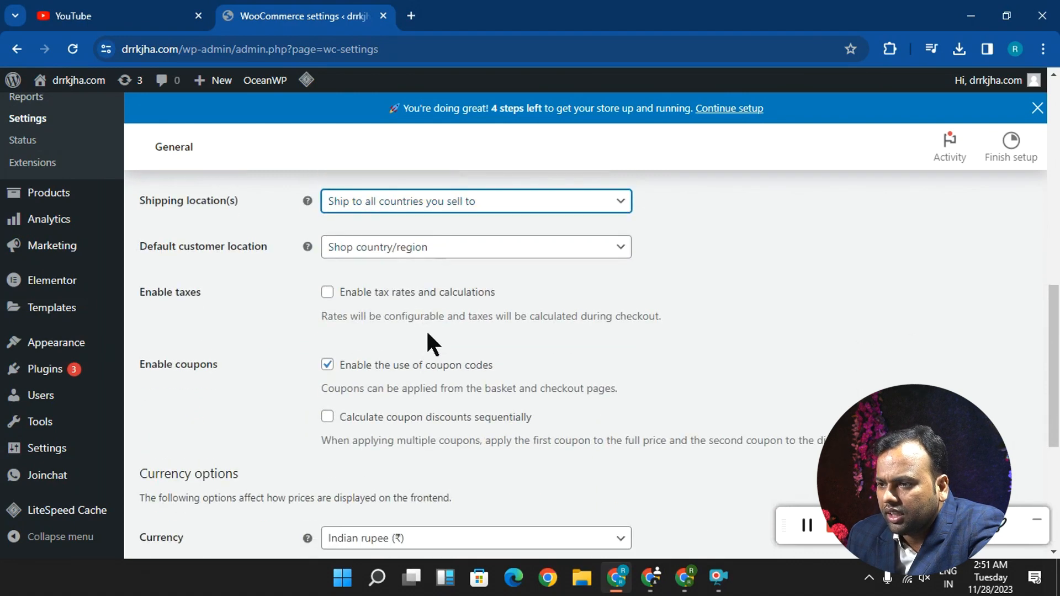
click(362, 254)
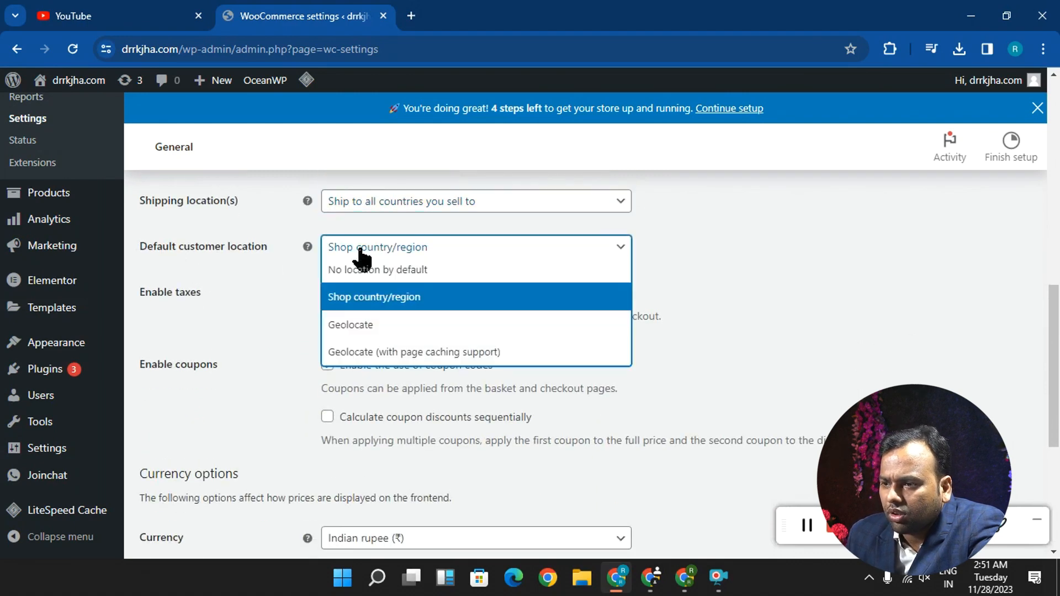
click(361, 252)
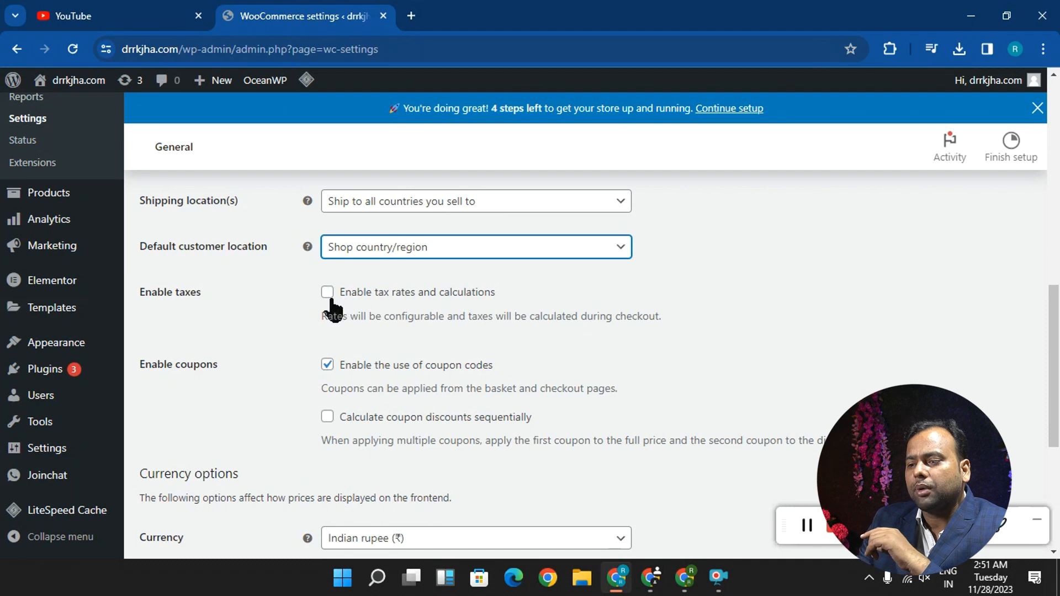
- Review the tax, coupon and currency options along with the filled-in store address in the general settings
scroll(322, 320, down, 4)
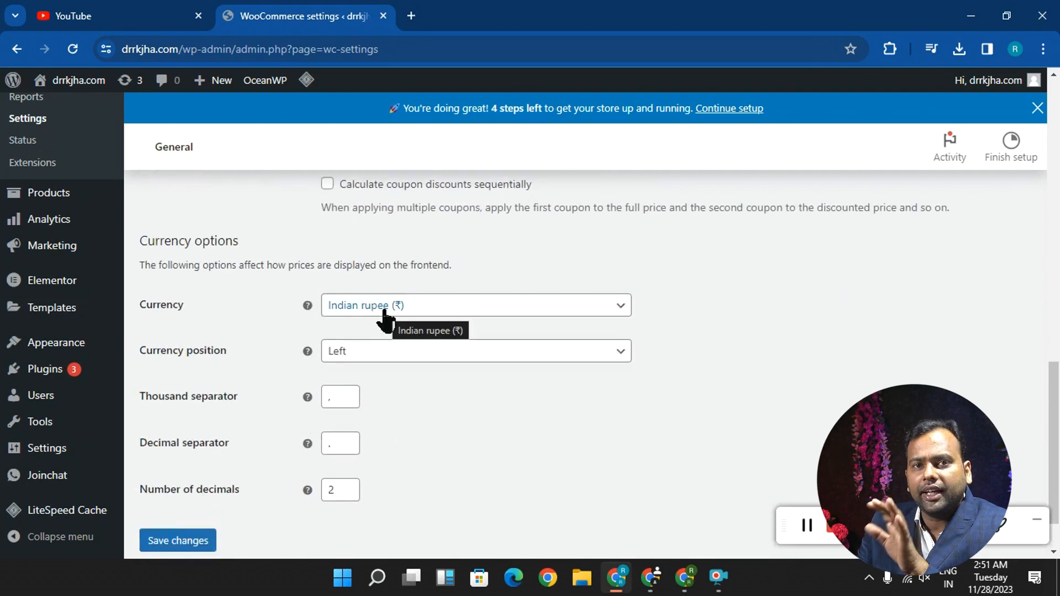
scroll(173, 433, down, 1)
click(180, 475)
scroll(256, 424, up, 3)
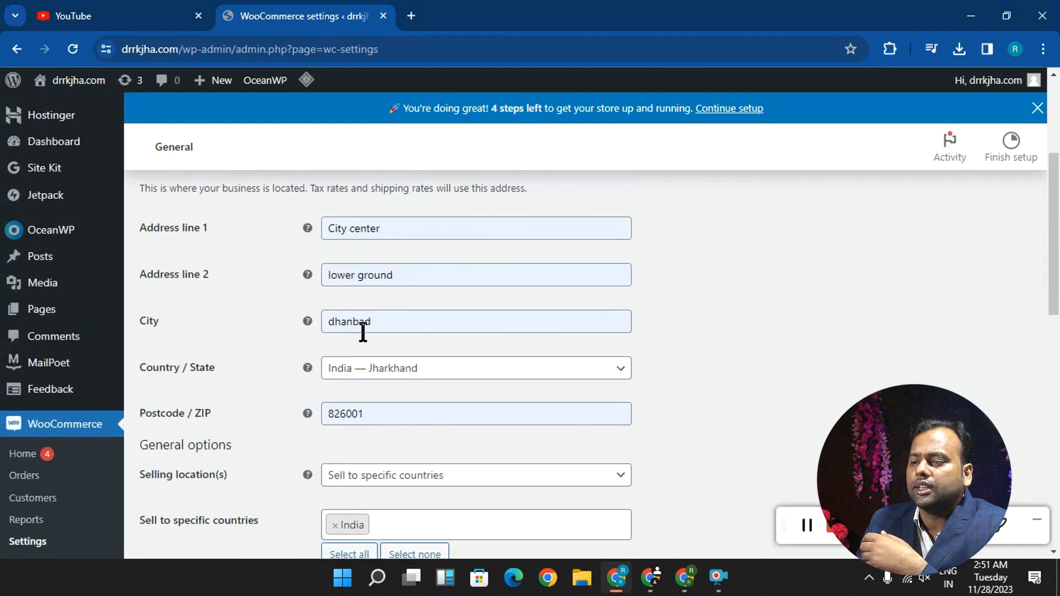
scroll(361, 331, up, 1)
scroll(362, 340, down, 4)
scroll(369, 381, down, 3)
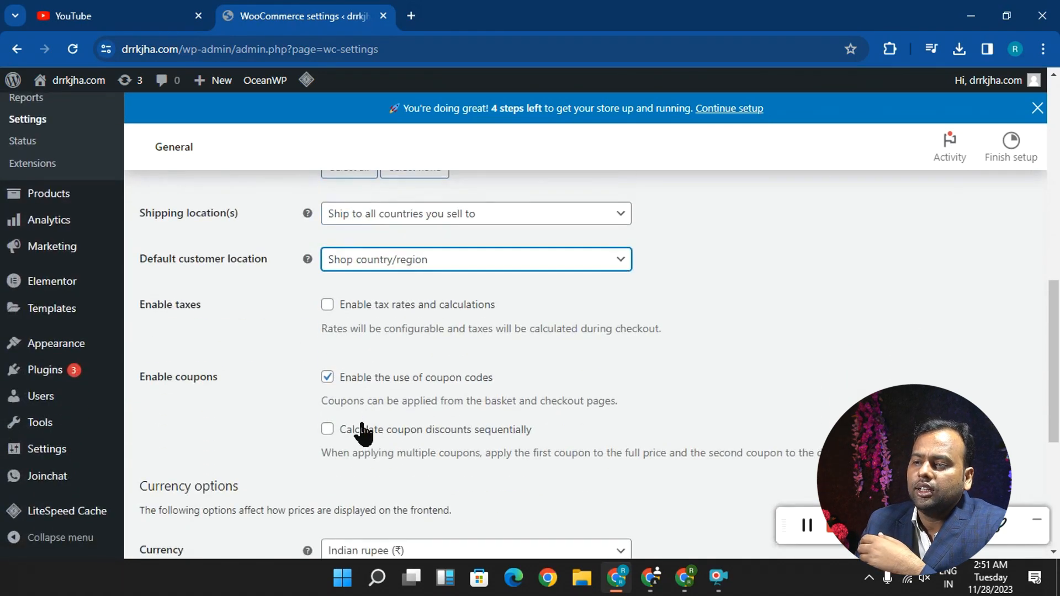
scroll(361, 425, up, 12)
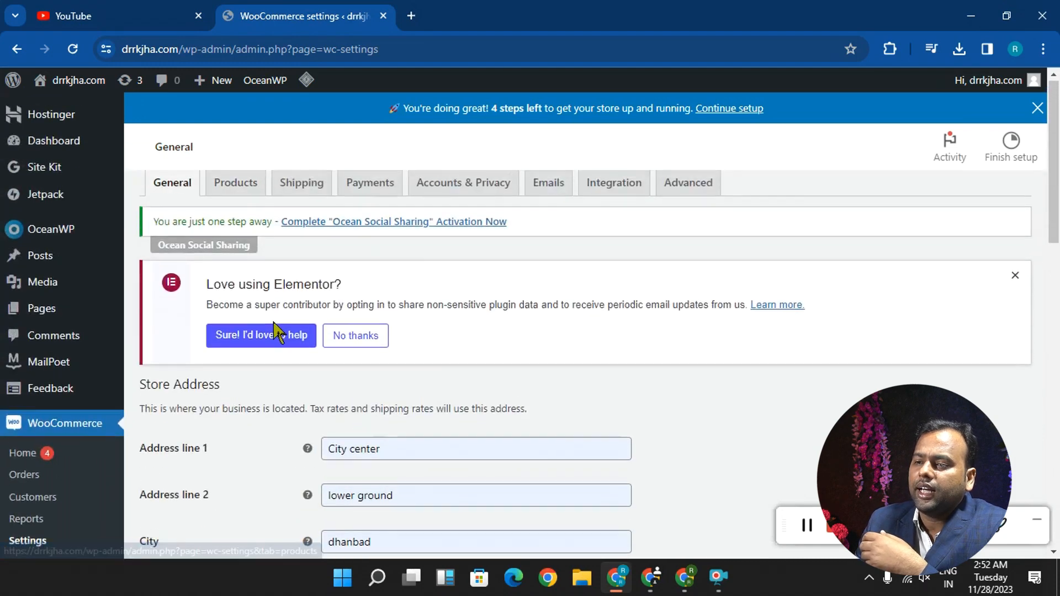
- Save the changes to the general store settings
scroll(272, 331, down, 12)
scroll(201, 489, down, 4)
scroll(194, 492, up, 3)
scroll(194, 490, down, 3)
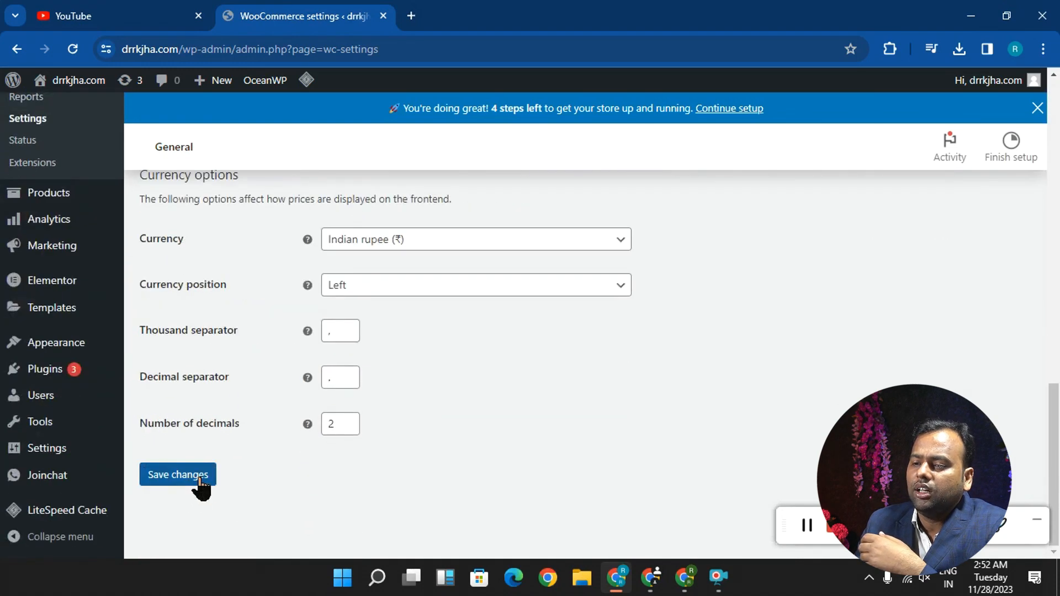
click(196, 486)
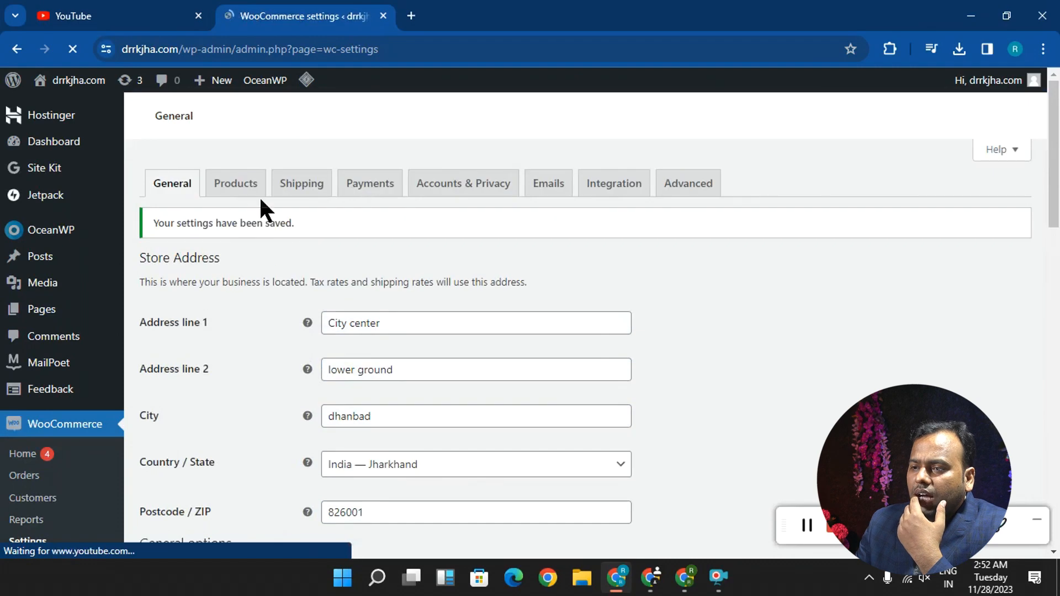
- Open the WooCommerce product settings, check the shop page, measurement and review options, and save them
click(228, 190)
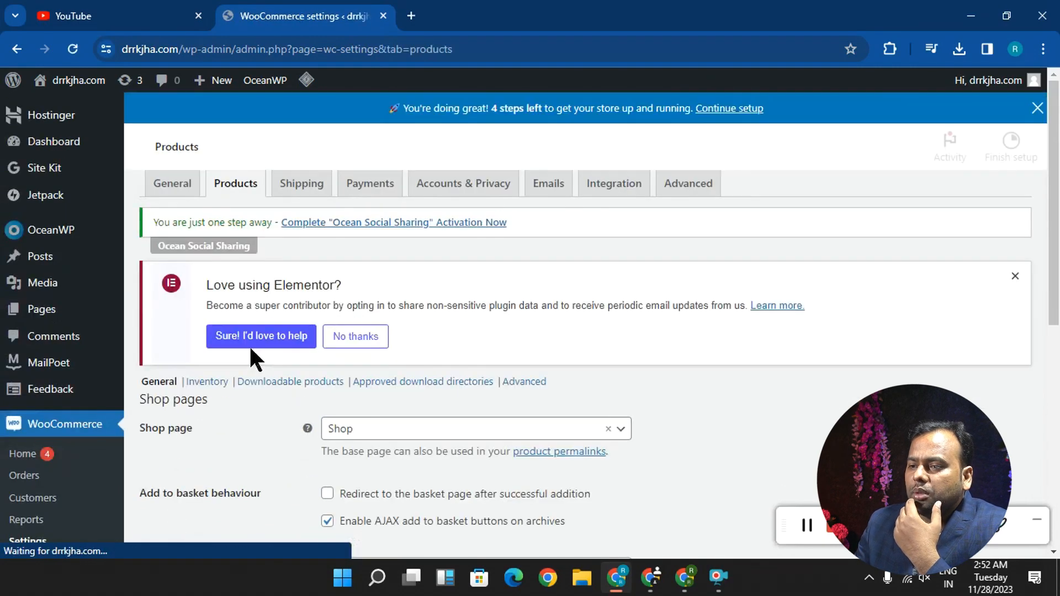
scroll(250, 345, down, 5)
scroll(253, 350, up, 2)
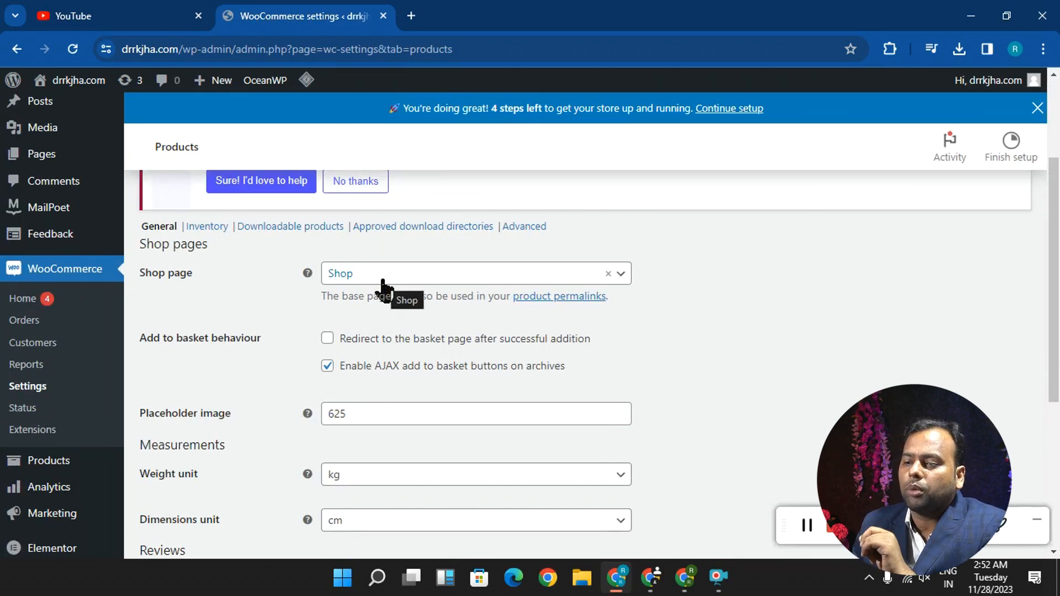
scroll(384, 288, down, 3)
scroll(357, 248, down, 2)
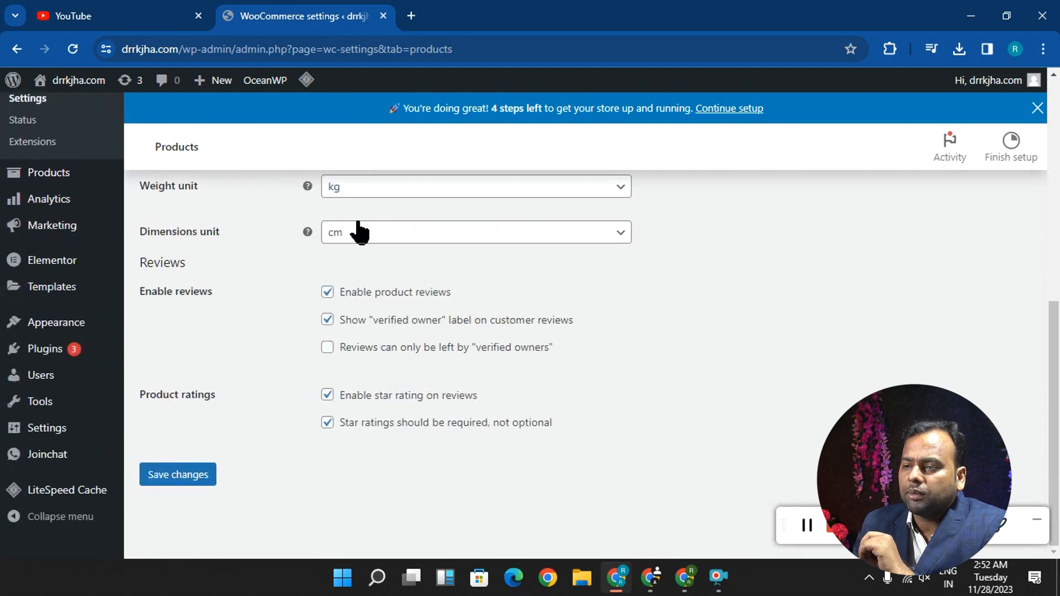
click(208, 476)
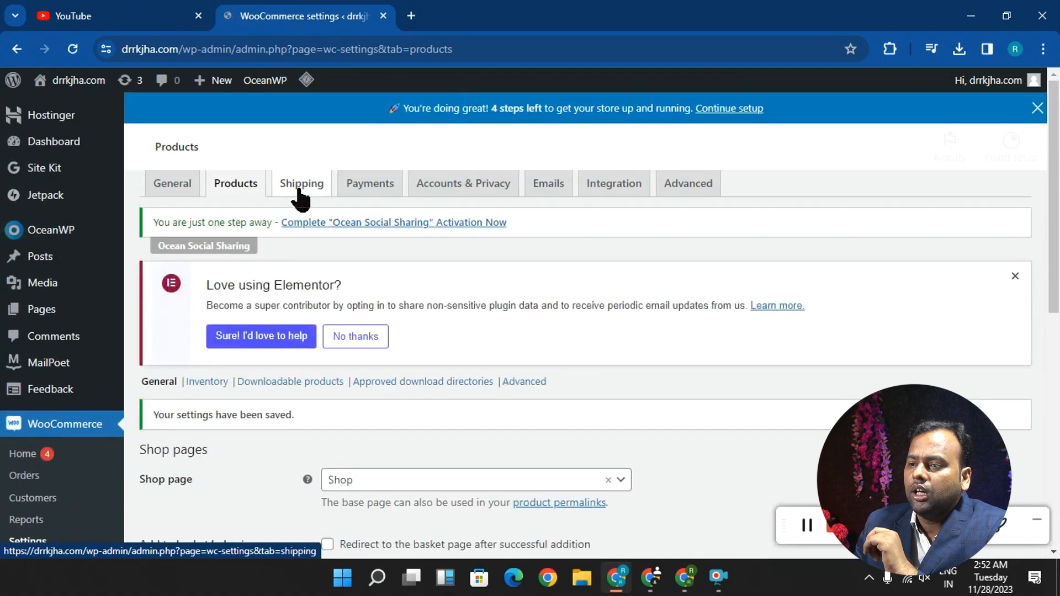
- Open the WooCommerce shipping settings, step through the introductory tour and review the existing shipping zones, their regions and shipping methods
click(299, 190)
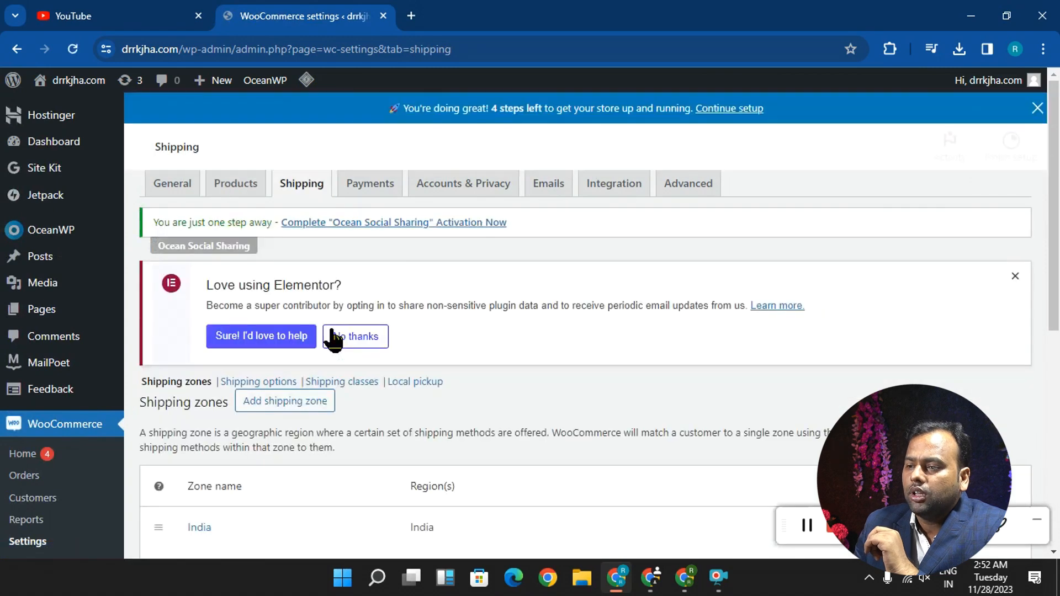
scroll(373, 340, down, 3)
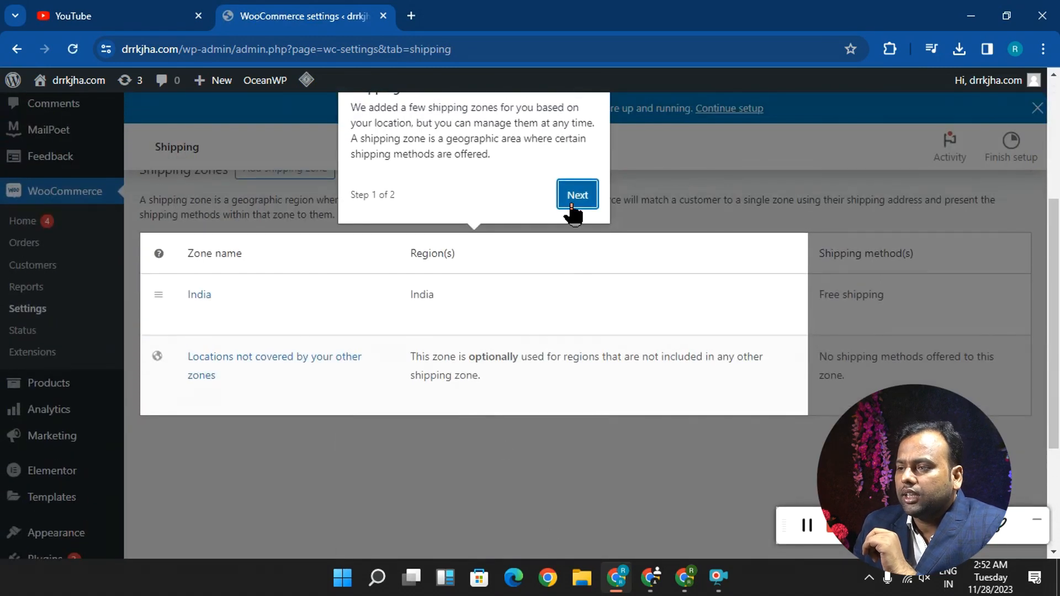
click(573, 197)
click(766, 381)
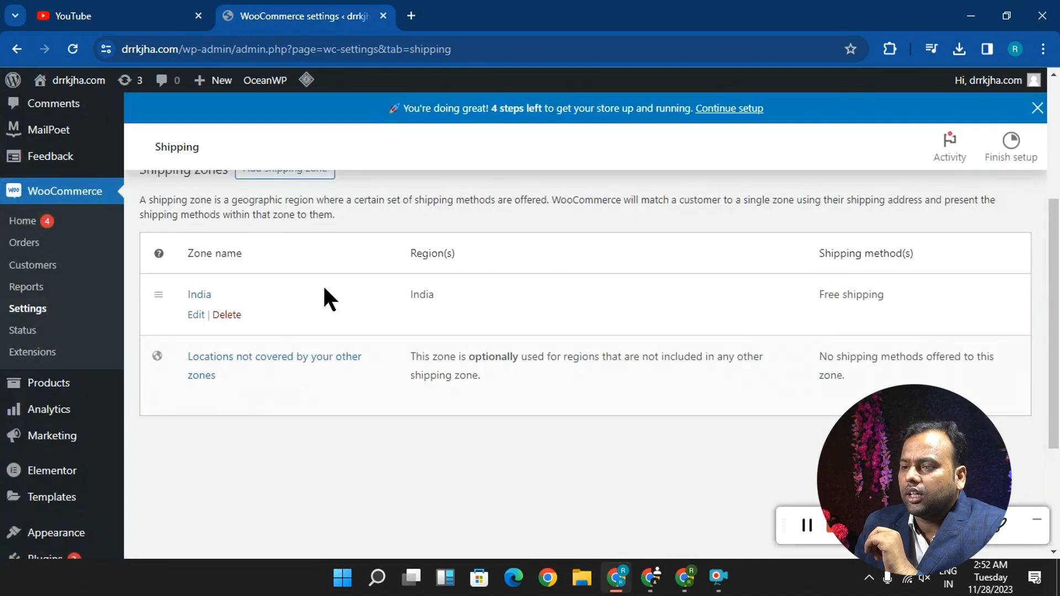
scroll(243, 263, up, 1)
scroll(251, 267, up, 2)
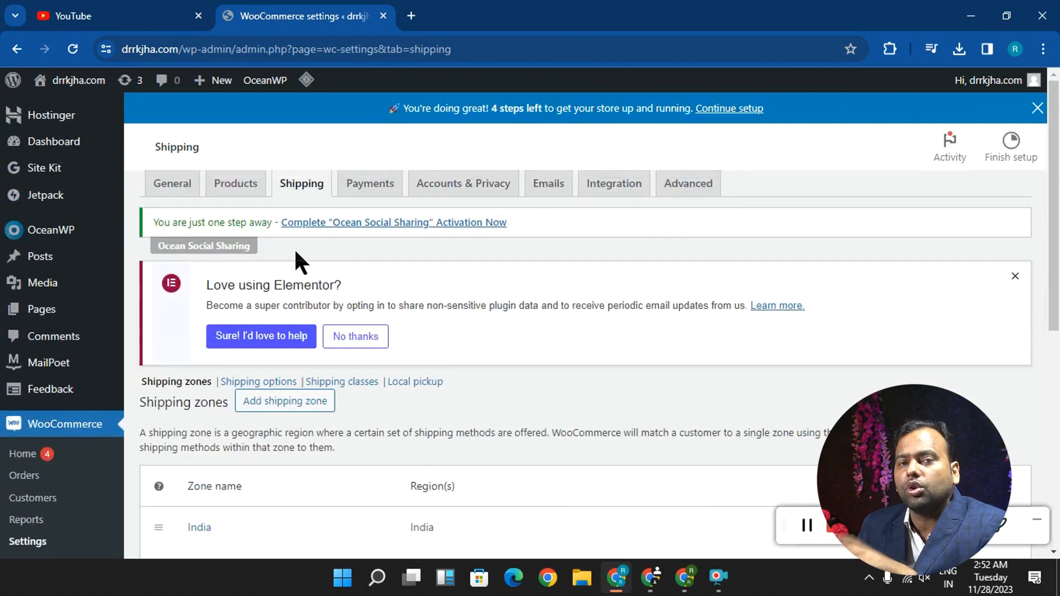
scroll(294, 247, down, 4)
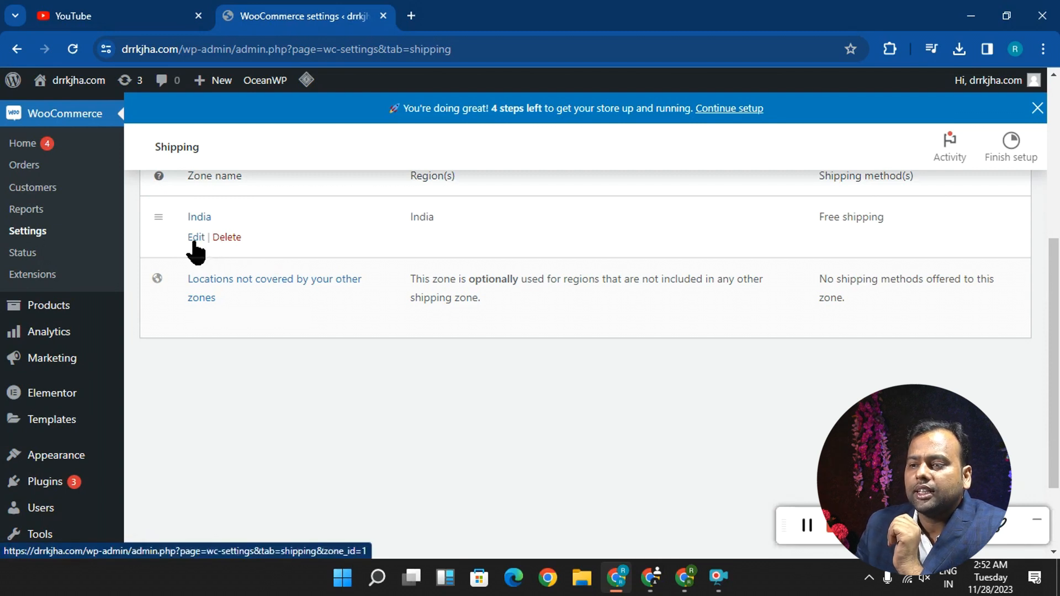
scroll(195, 251, up, 1)
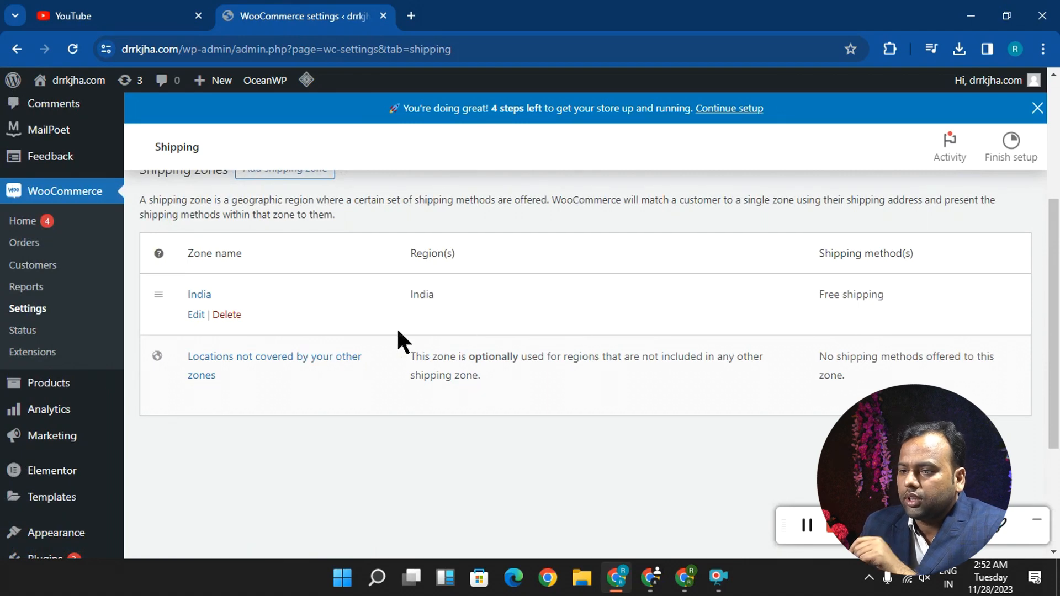
scroll(397, 332, up, 2)
scroll(477, 436, down, 2)
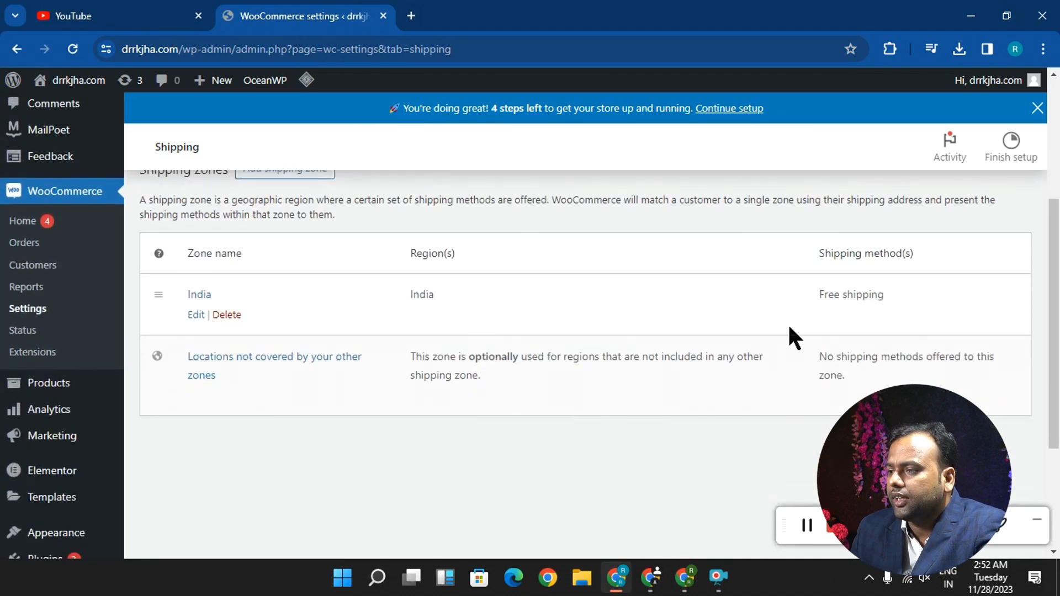
scroll(838, 315, up, 2)
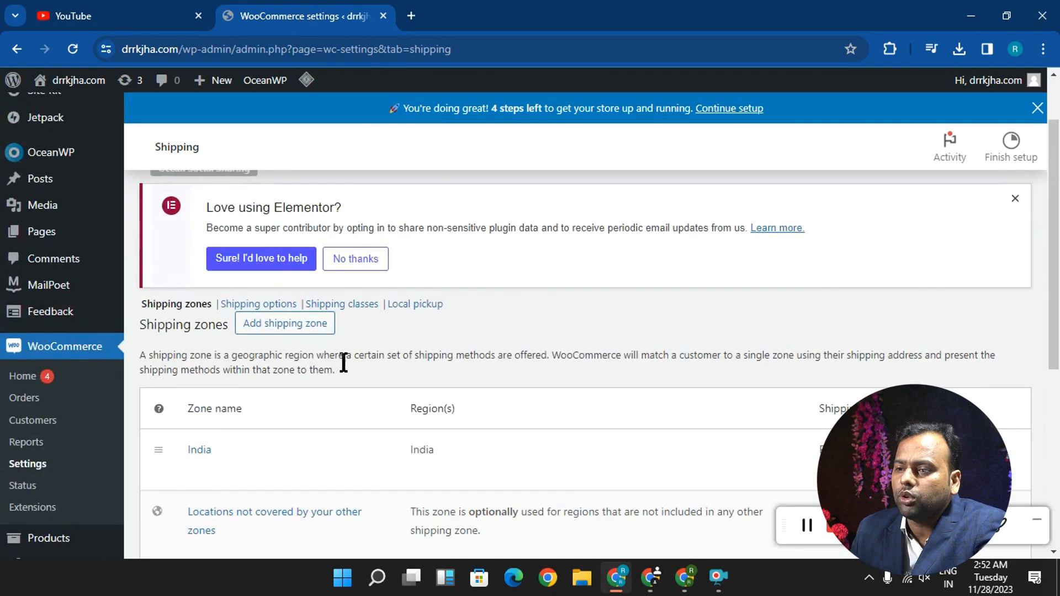
- Add a new shipping zone and name it dhanbad
click(280, 332)
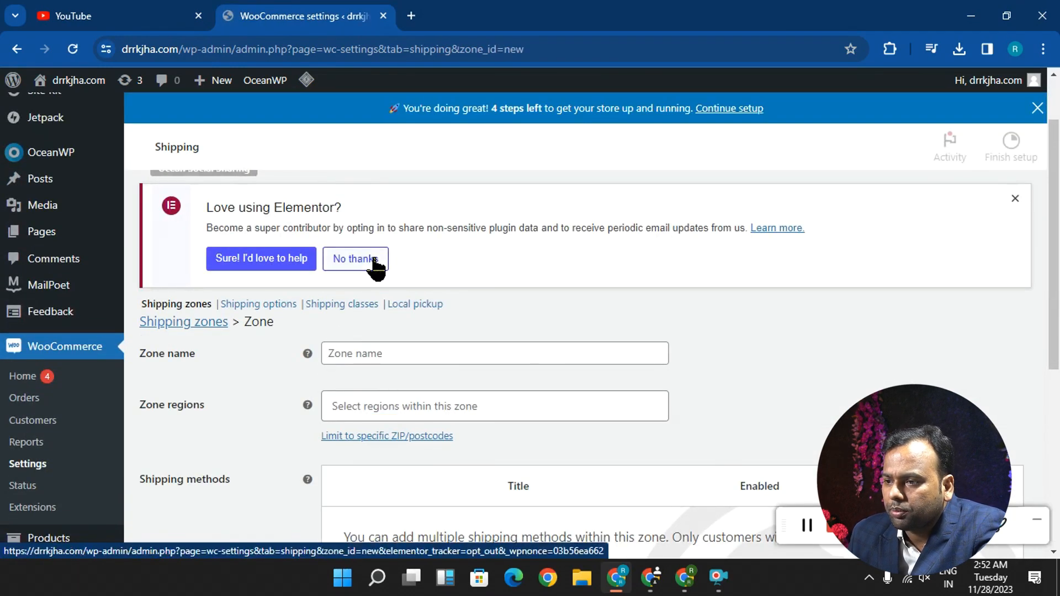
scroll(382, 298, down, 2)
click(385, 199)
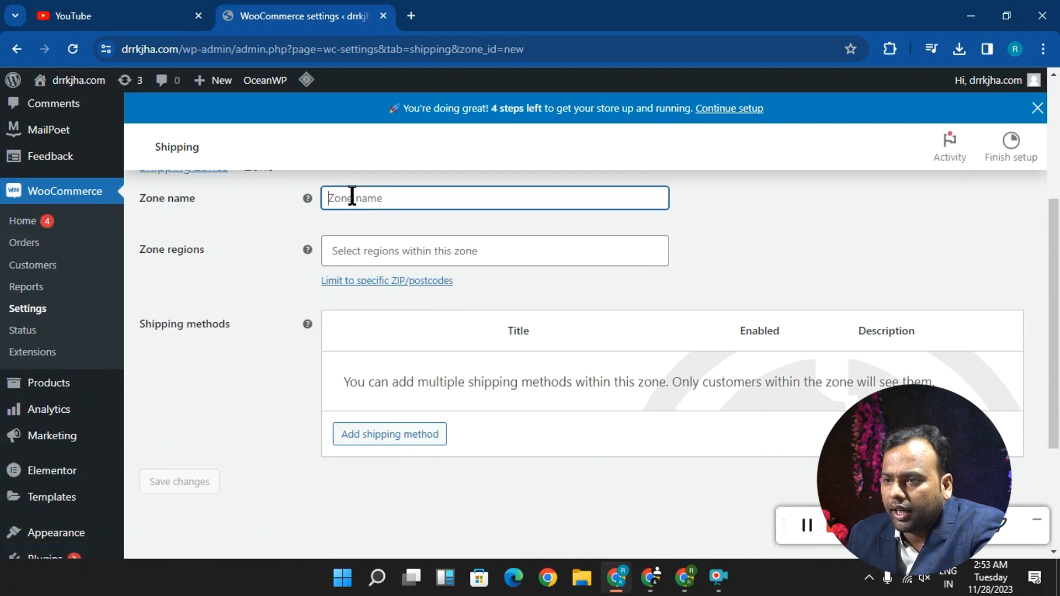
text(dhanbad)
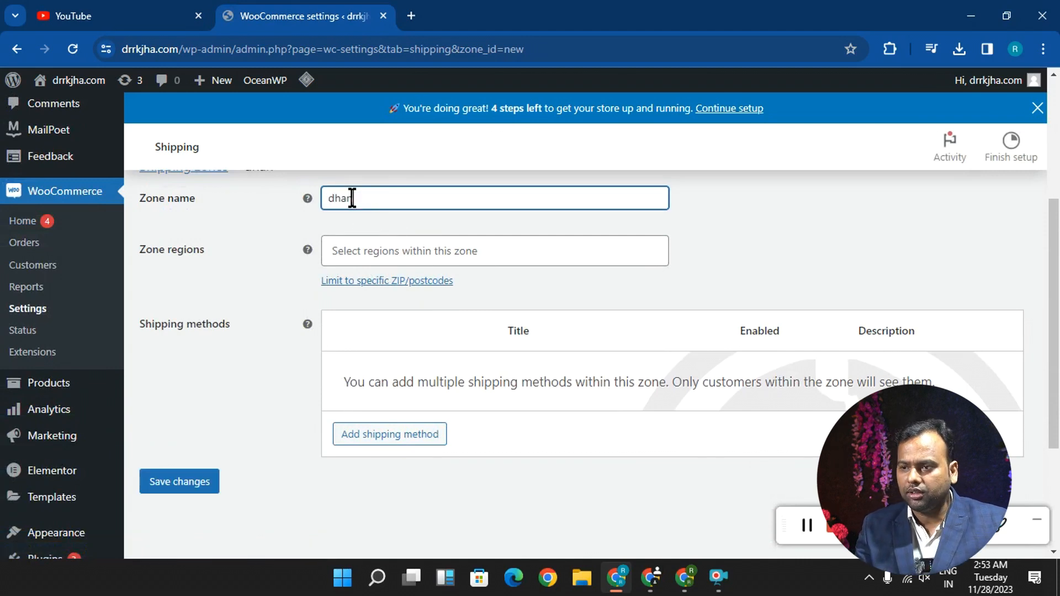
key(Tab)
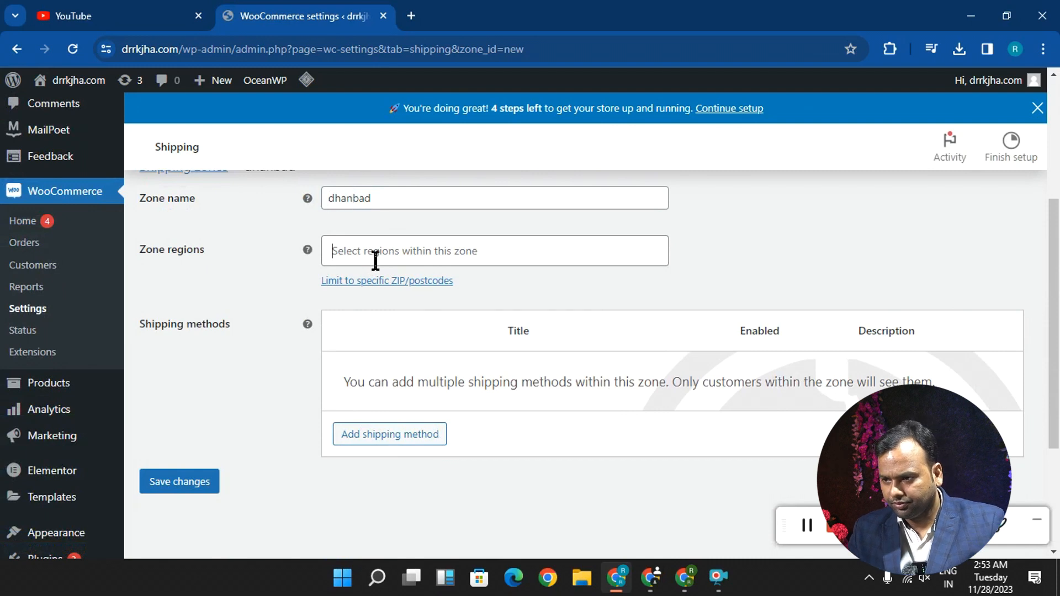
- Set the zone's region to Jharkhand, India and limit it to postcode 826001
click(375, 258)
click(354, 248)
text(jh)
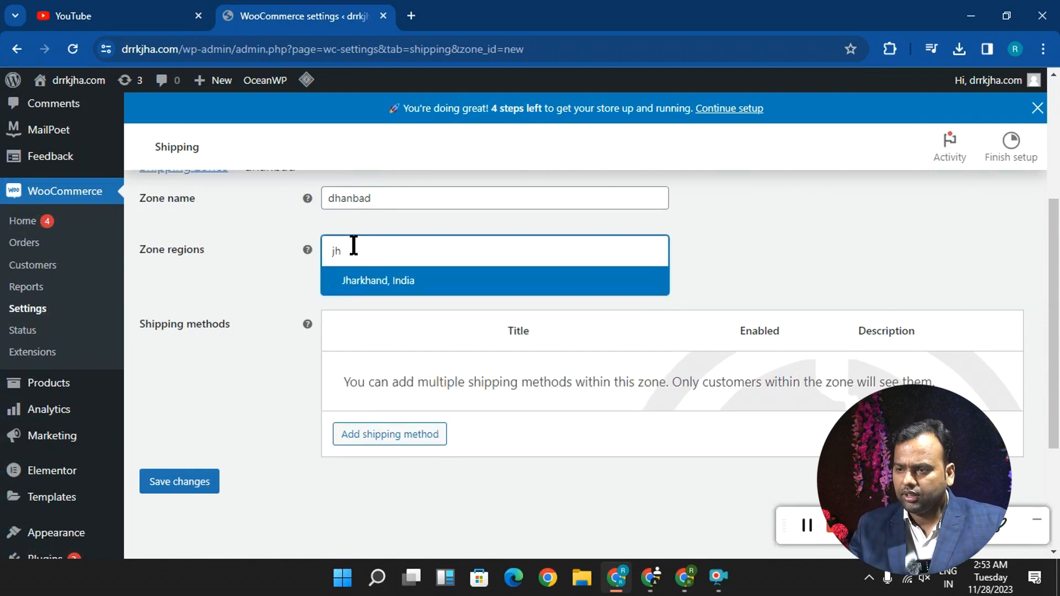
click(362, 280)
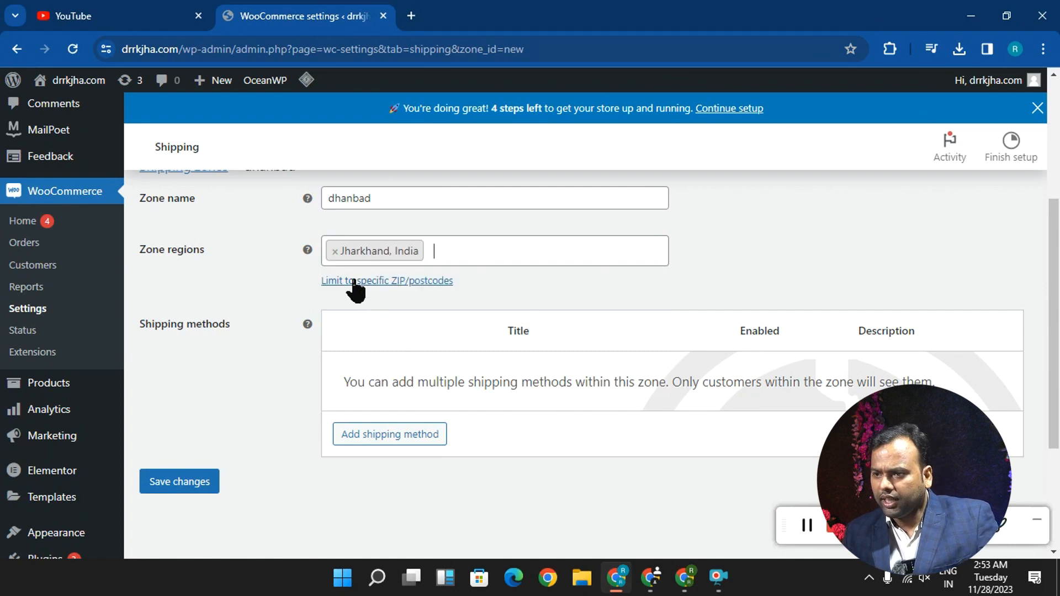
click(382, 280)
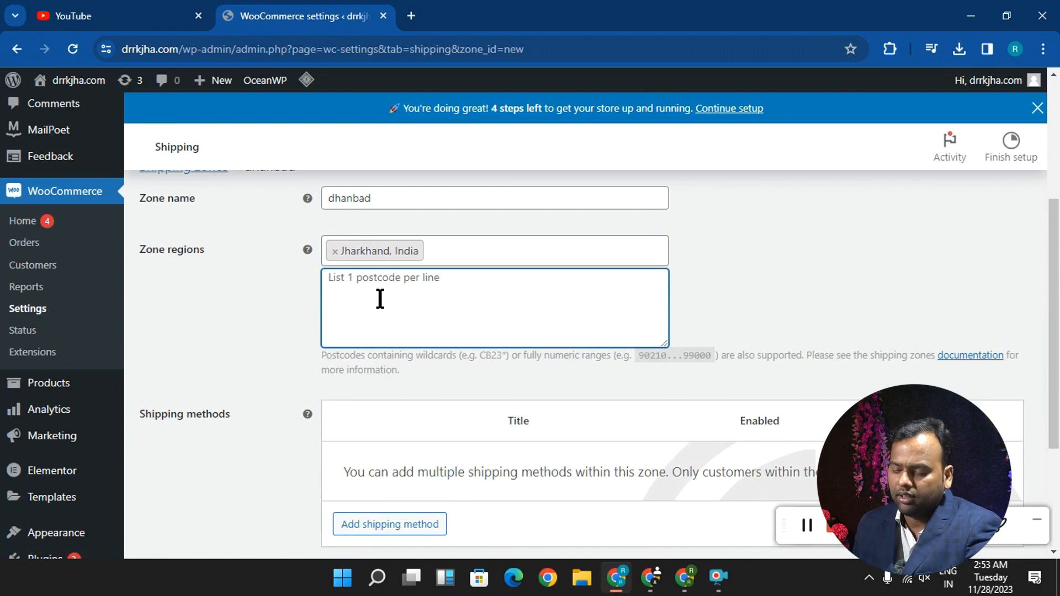
text(826001)
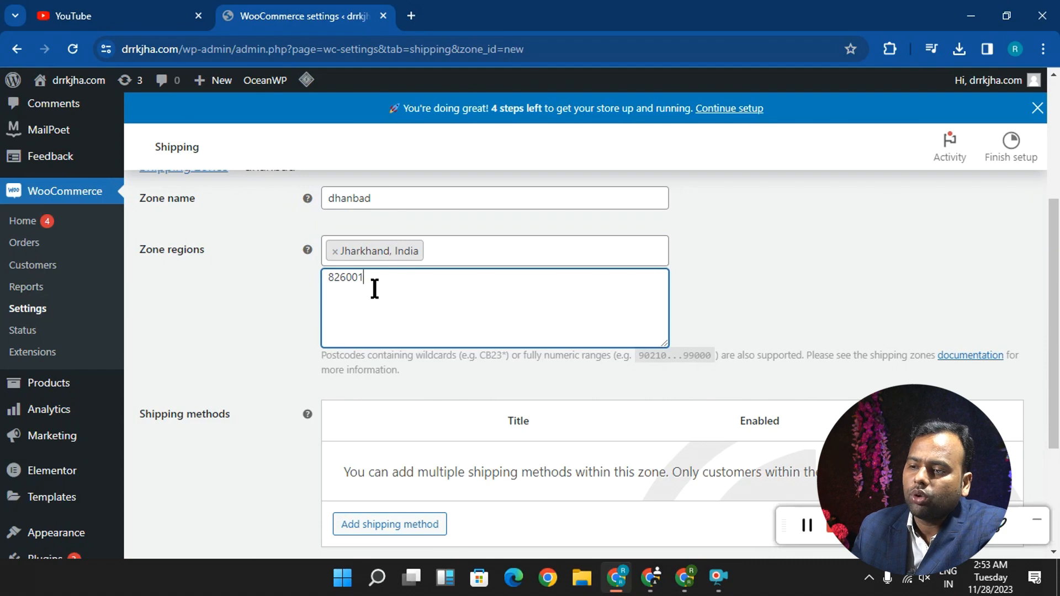
- Add a Flat rate shipping method to the dhanbad zone and save the changes
scroll(374, 306, down, 3)
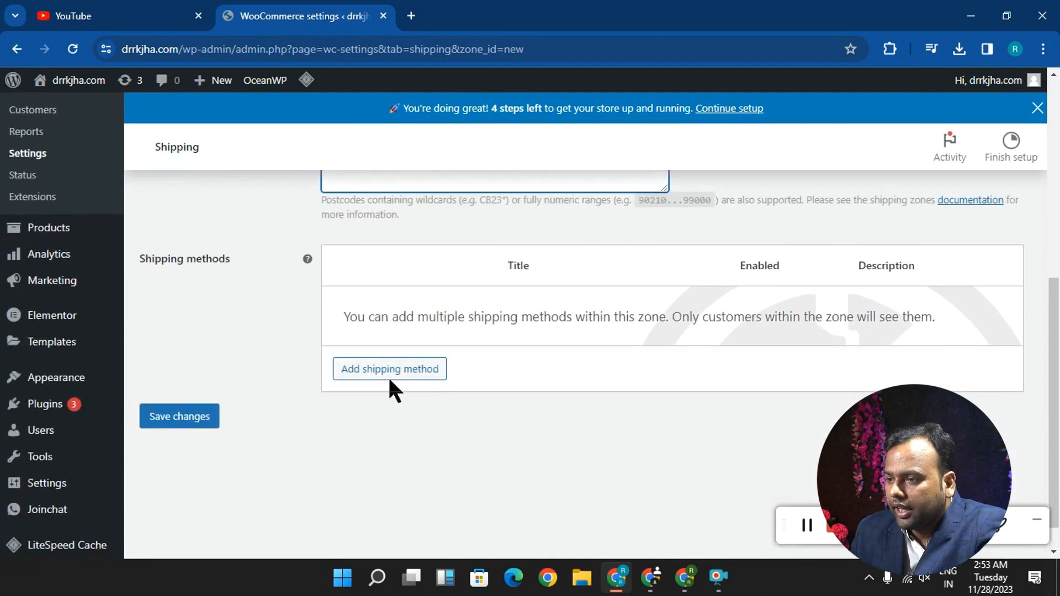
click(420, 369)
click(352, 320)
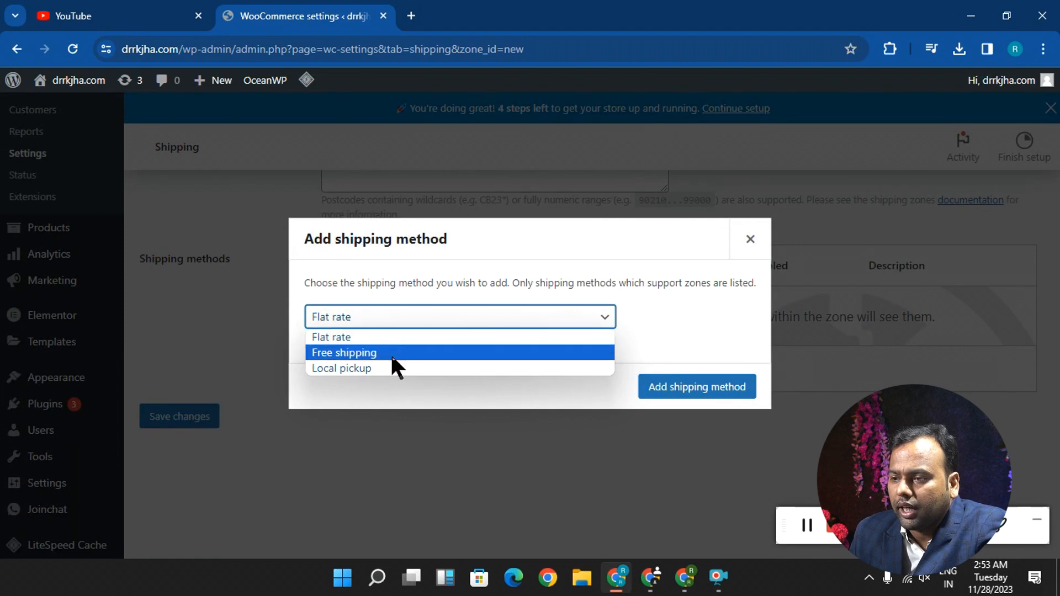
click(386, 338)
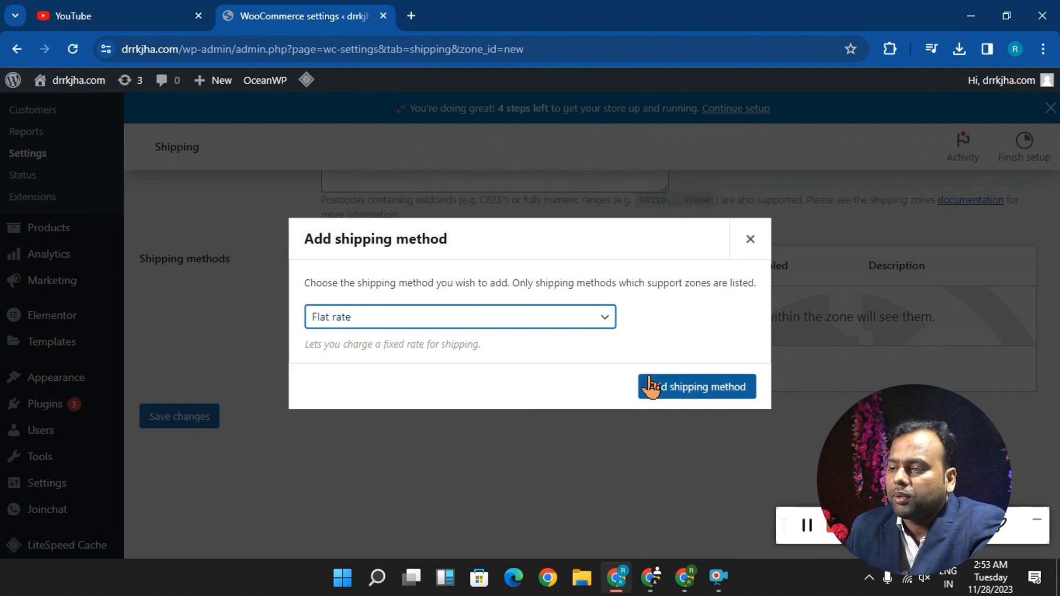
click(657, 386)
click(176, 421)
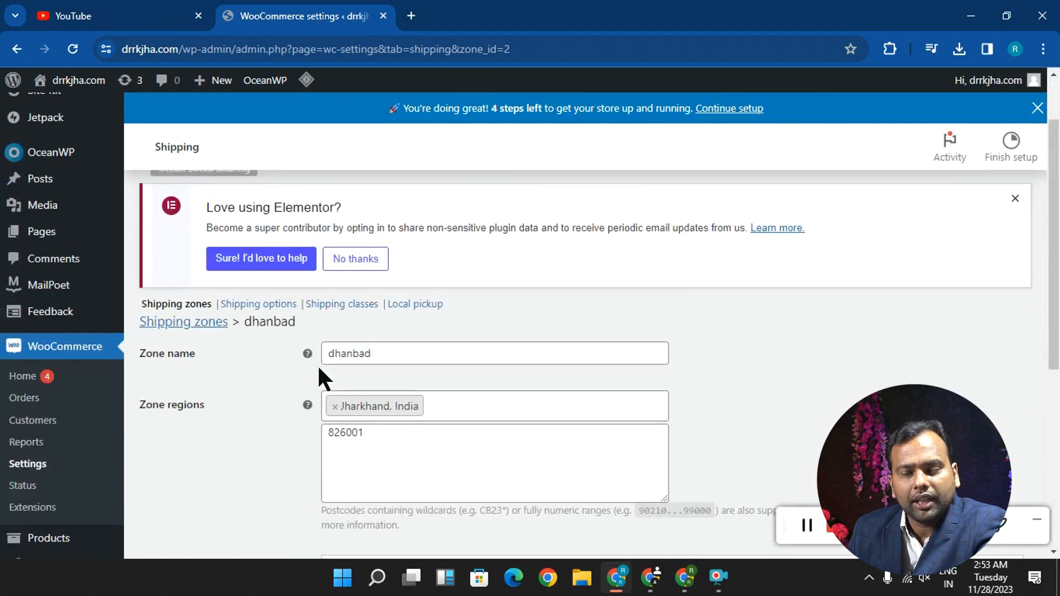
- Open the WooCommerce payment settings and enable Direct bank transfer, Cheque payments and Cash on delivery
scroll(319, 369, up, 2)
click(371, 187)
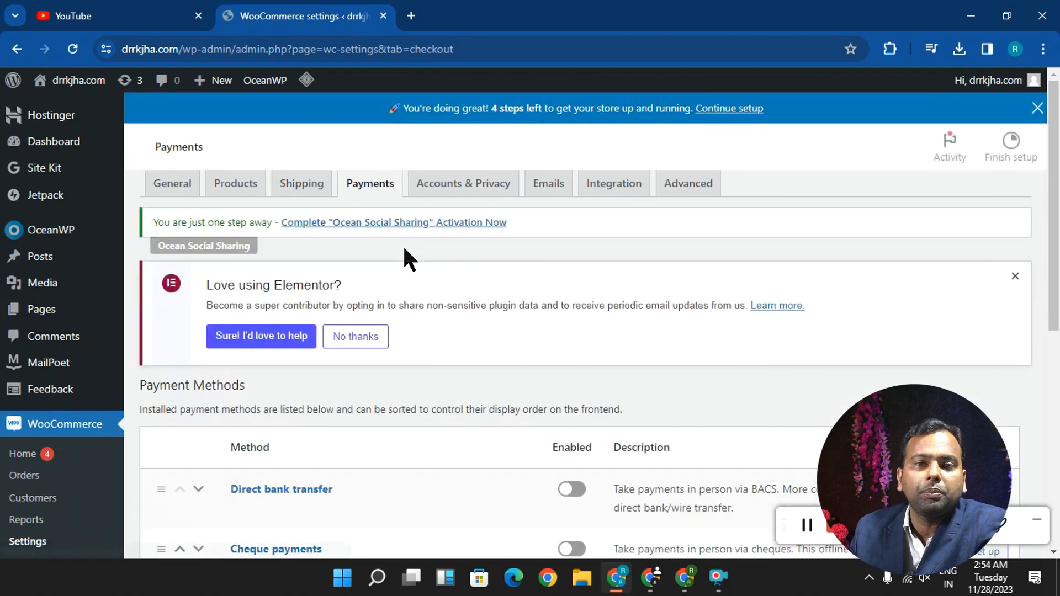
scroll(223, 400, down, 3)
click(567, 342)
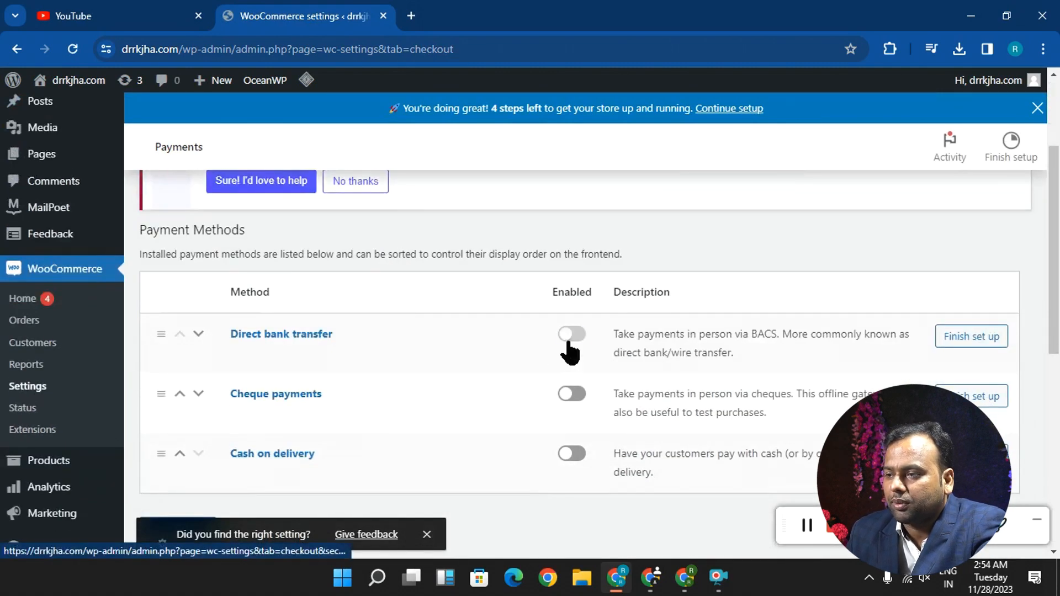
click(566, 394)
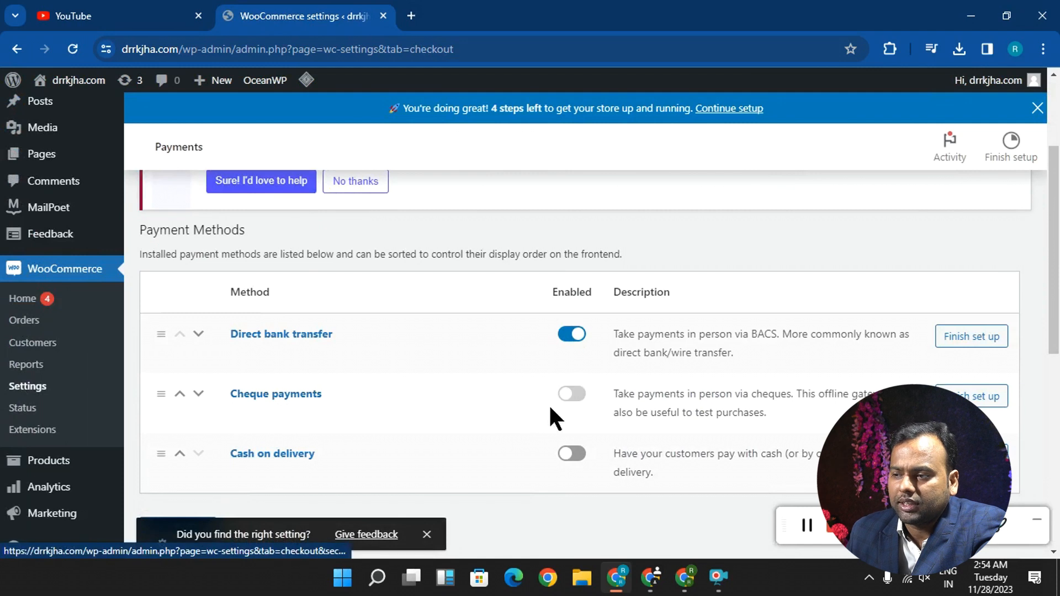
click(584, 459)
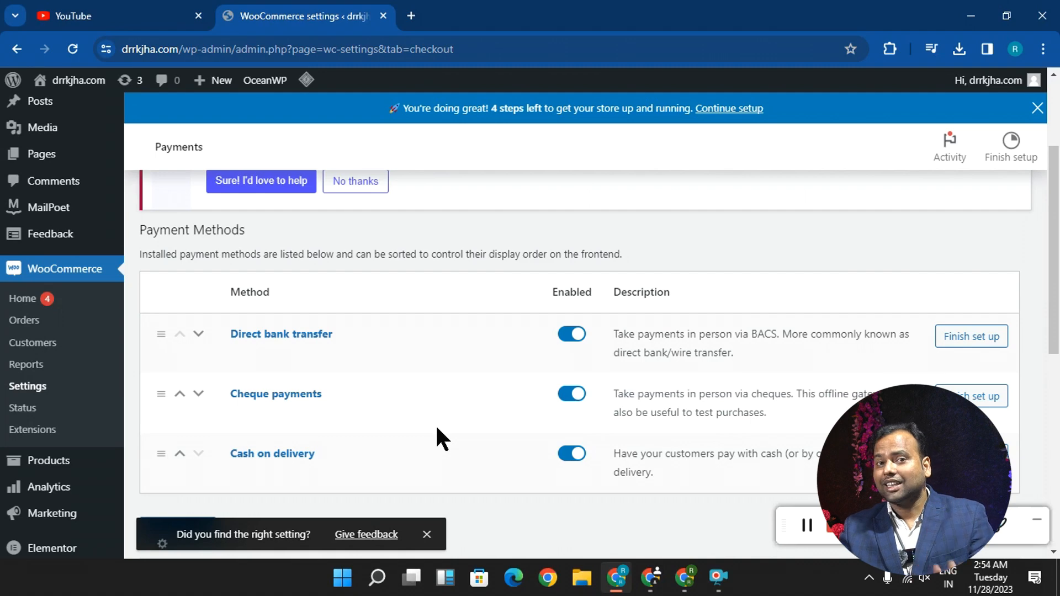
scroll(442, 426, down, 3)
scroll(884, 340, up, 3)
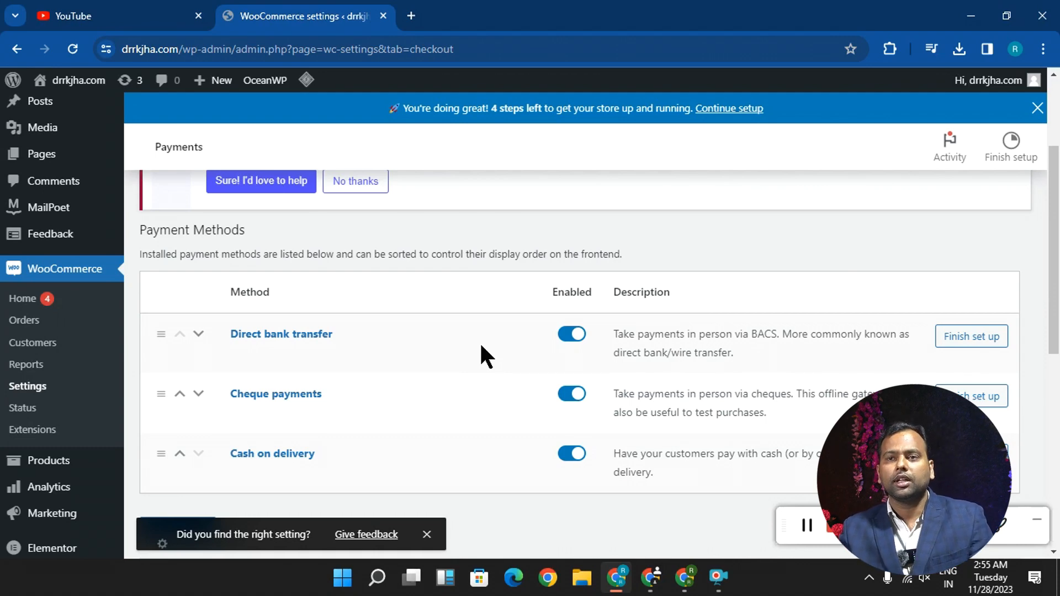
scroll(365, 327, down, 3)
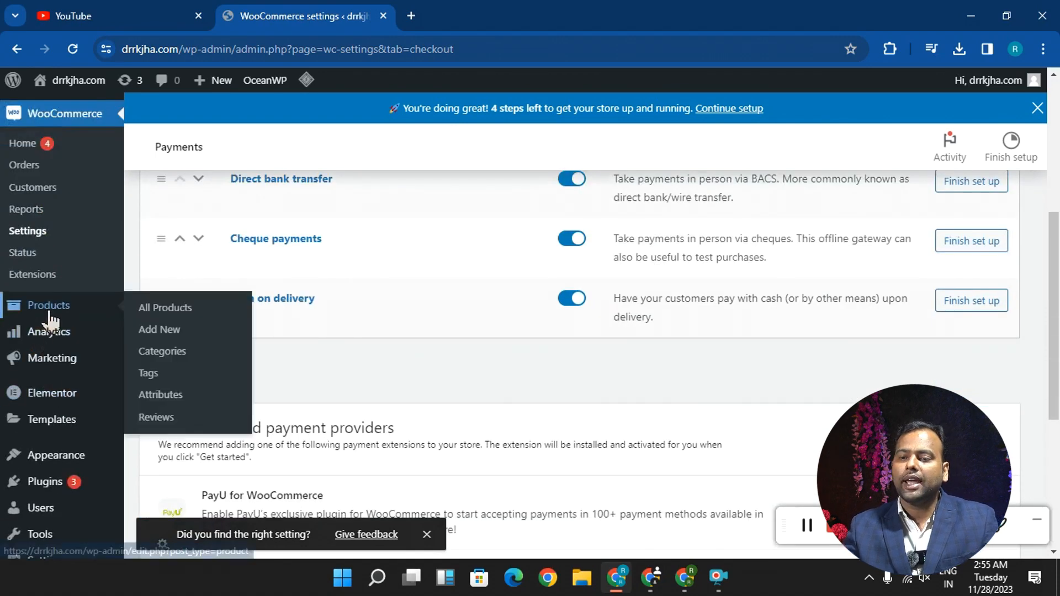
scroll(39, 315, up, 3)
scroll(60, 309, down, 3)
mouse_move(60, 320)
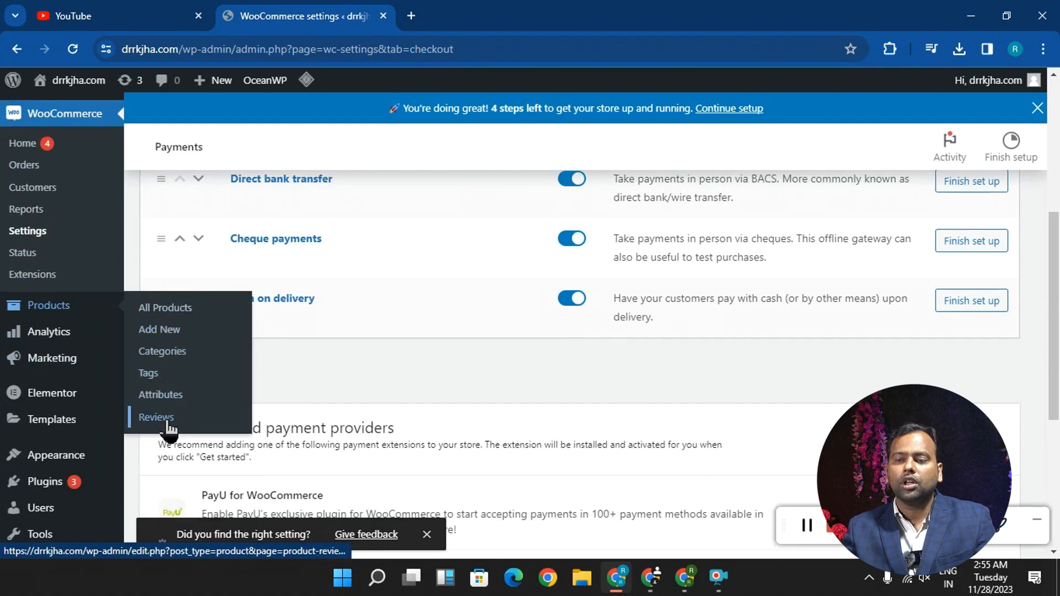
- Search google.co.in for flipkart in a new browser tab, open the Flipkart site and dismiss its login prompt
click(412, 16)
text(google.co.in)
key(Return)
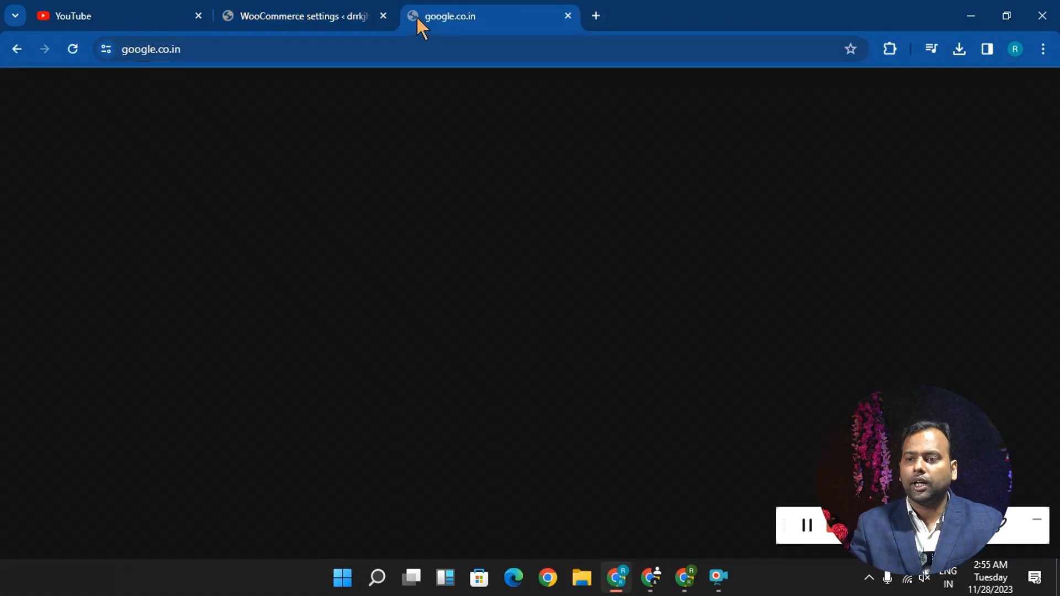
text(fli)
text(pkart)
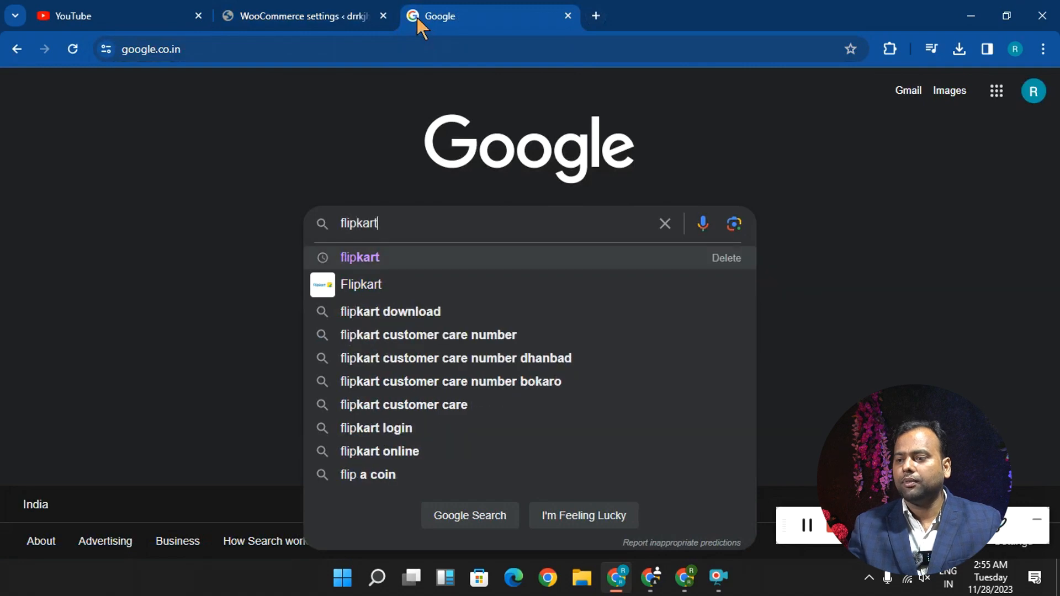
key(Return)
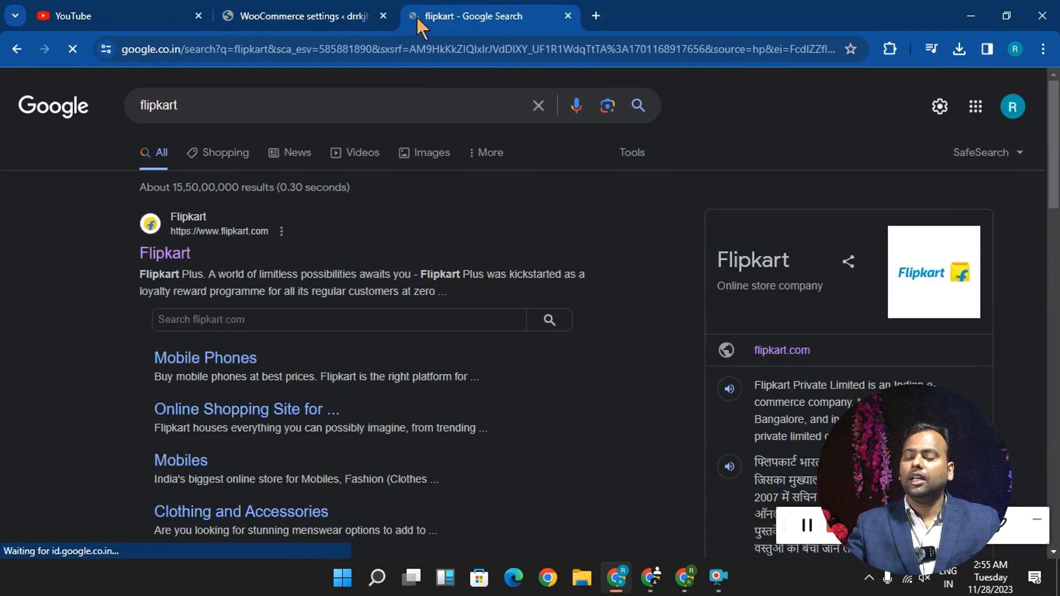
click(168, 255)
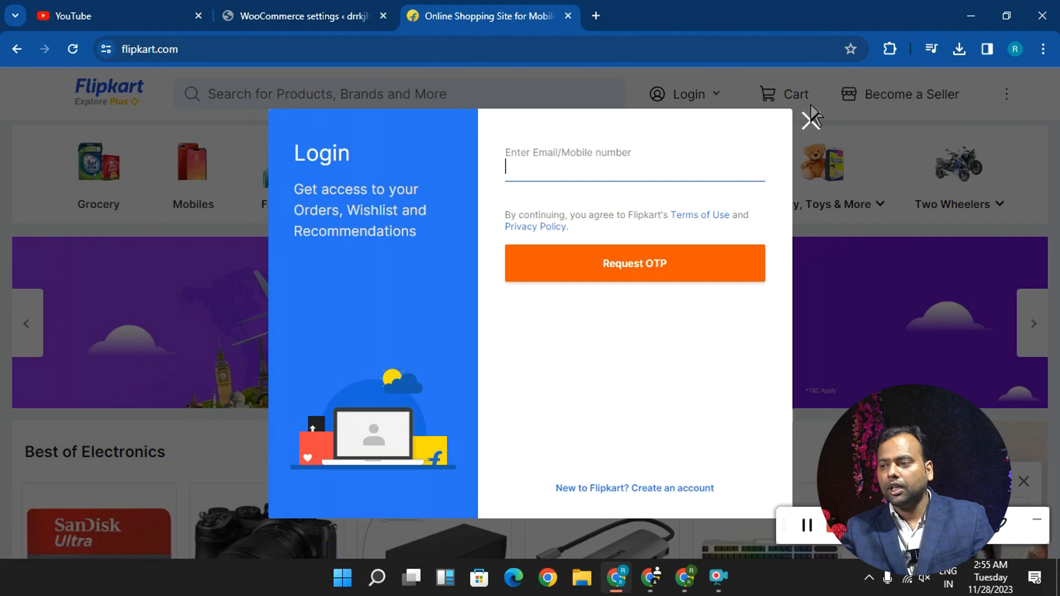
click(810, 119)
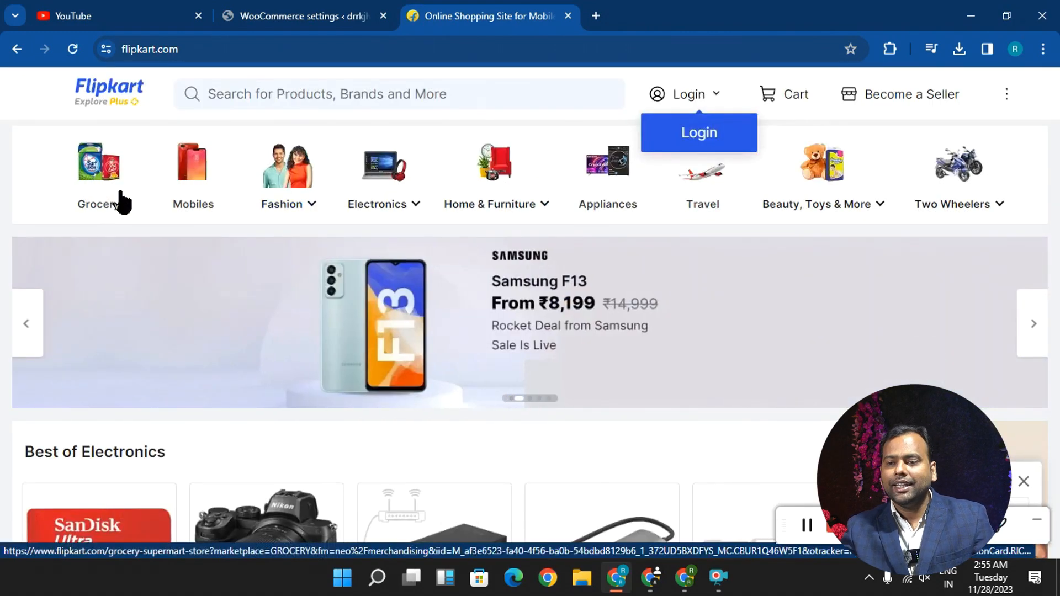
- Look at Flipkart's Grocery category, return to the home page and browse the Mobiles category
click(107, 220)
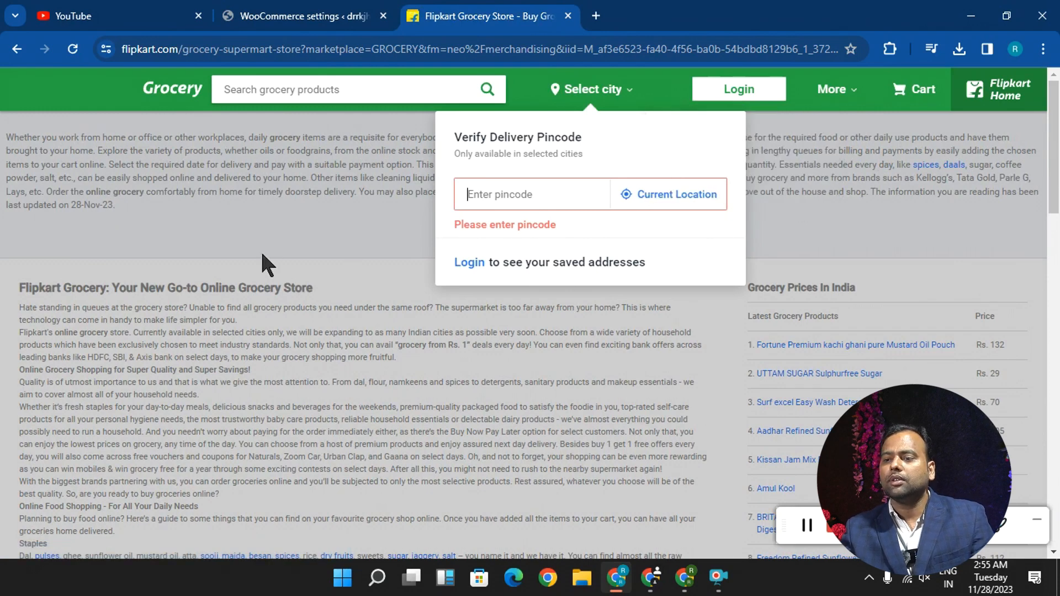
click(17, 49)
click(196, 175)
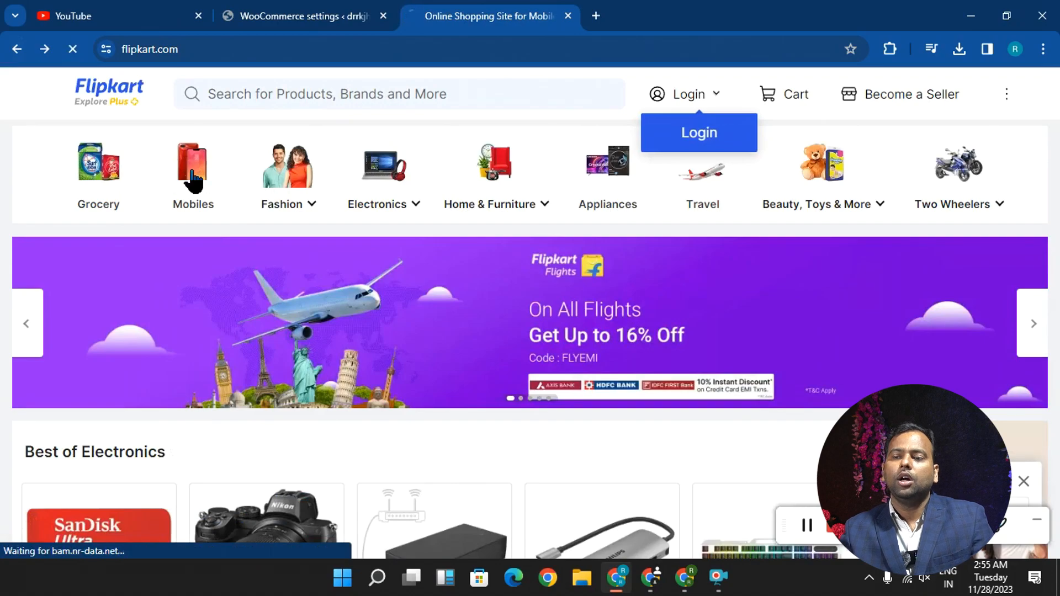
scroll(366, 293, down, 12)
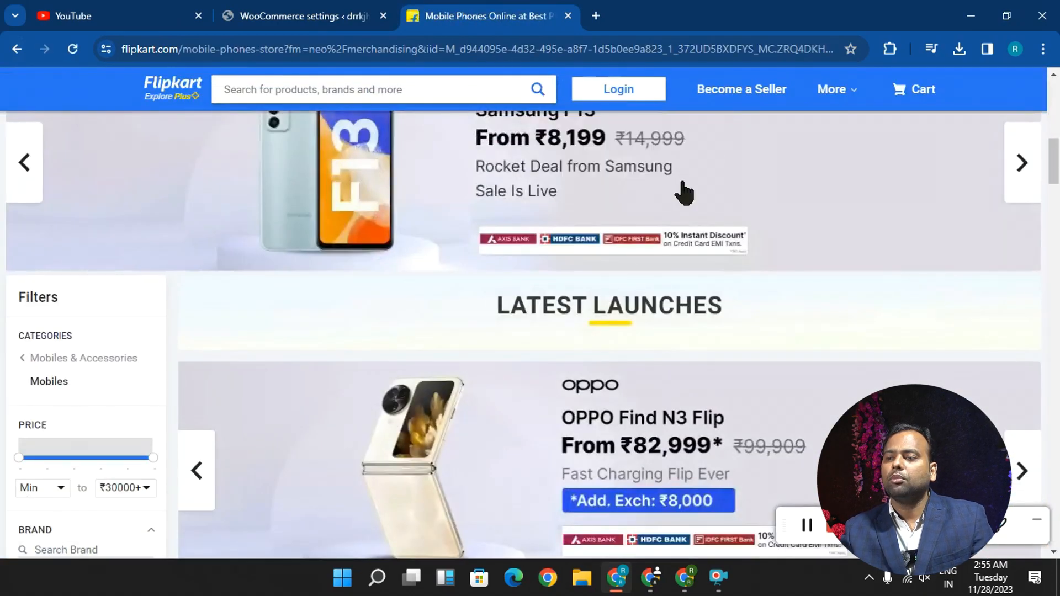
- Look through Flipkart's Mobiles page, return to the home page and browse the Men's T-Shirts listing under Fashion
scroll(406, 418, down, 12)
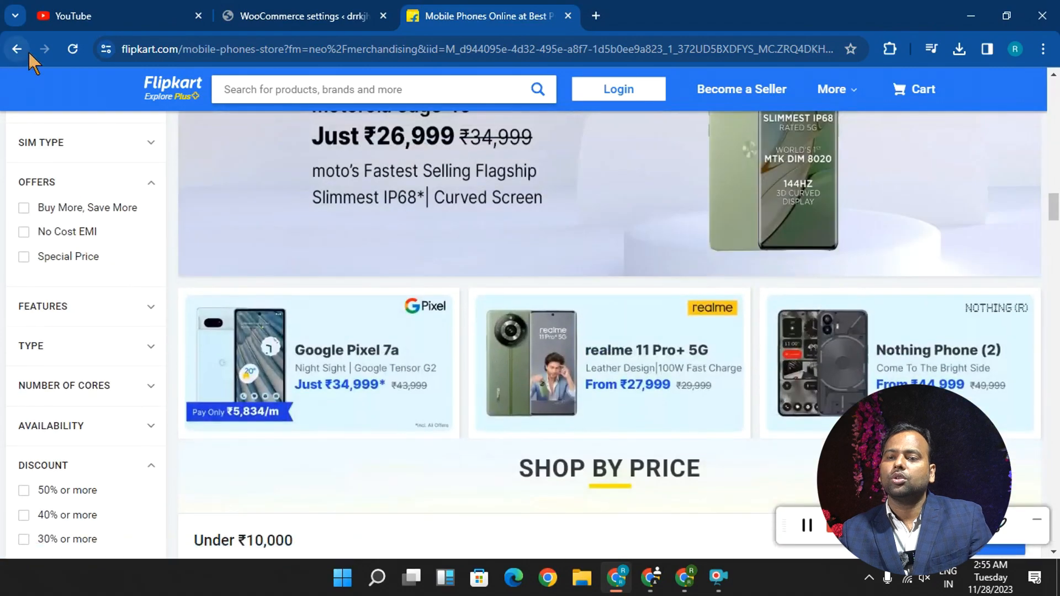
click(27, 53)
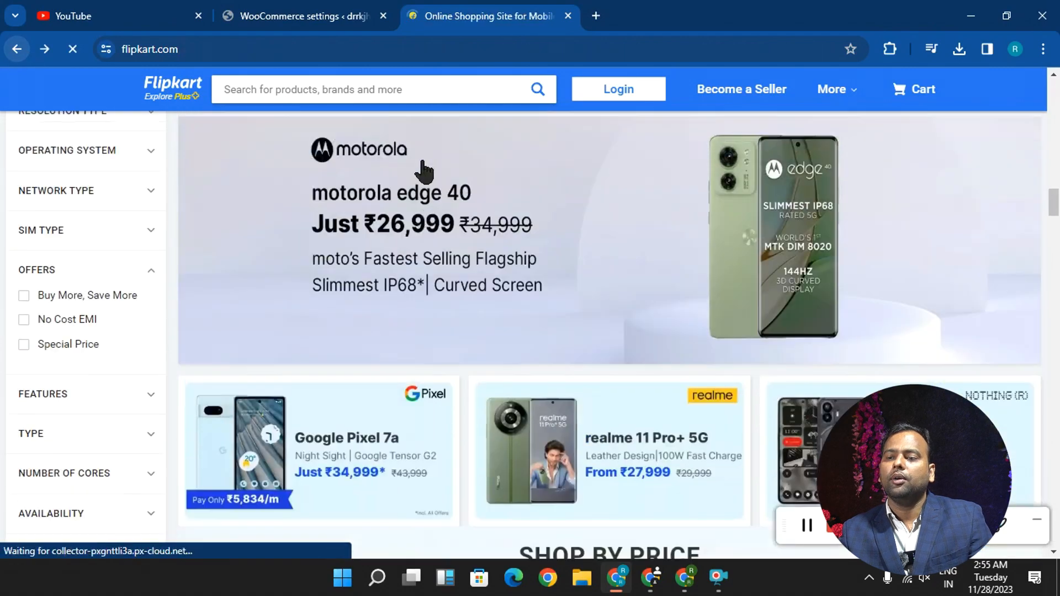
mouse_move(293, 167)
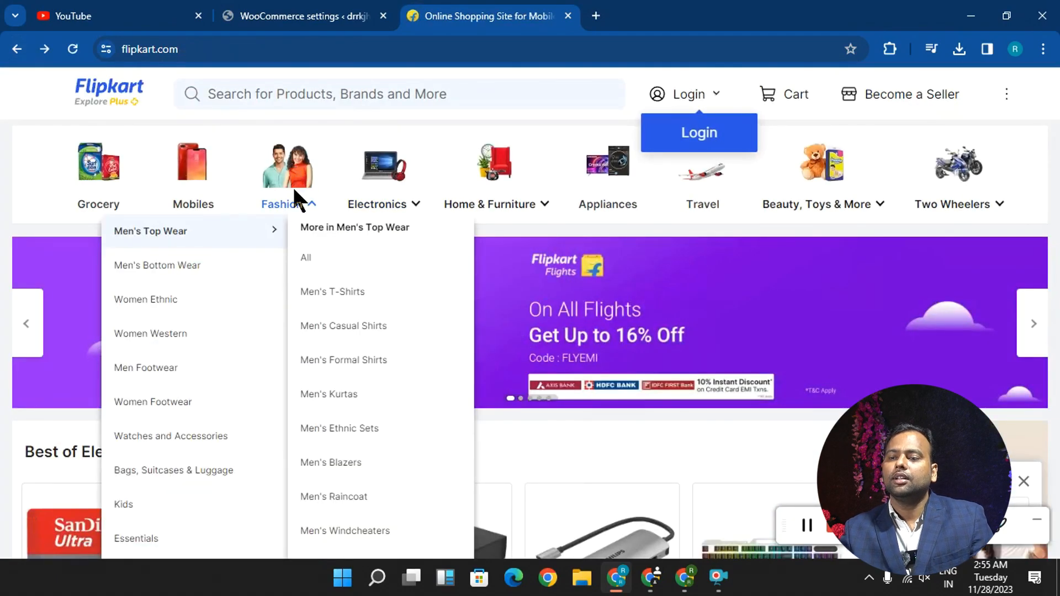
click(345, 293)
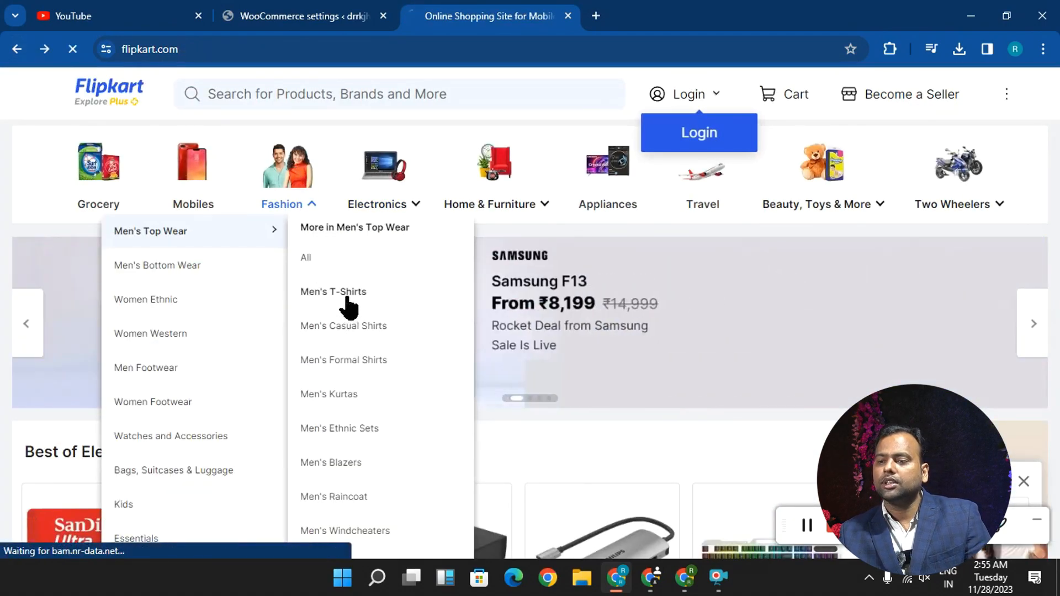
scroll(237, 390, down, 5)
scroll(414, 378, down, 10)
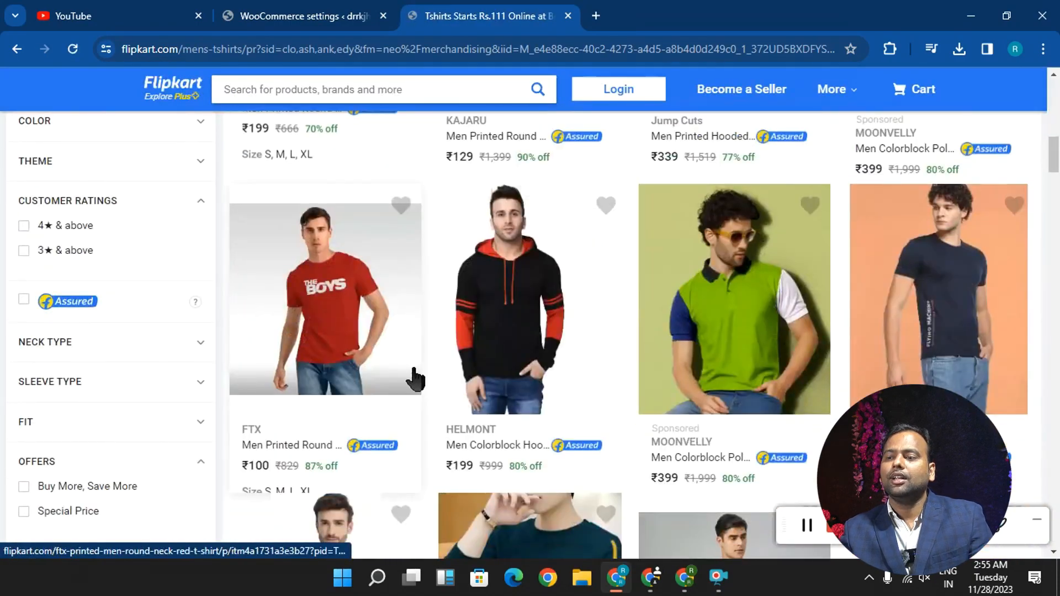
scroll(414, 378, up, 8)
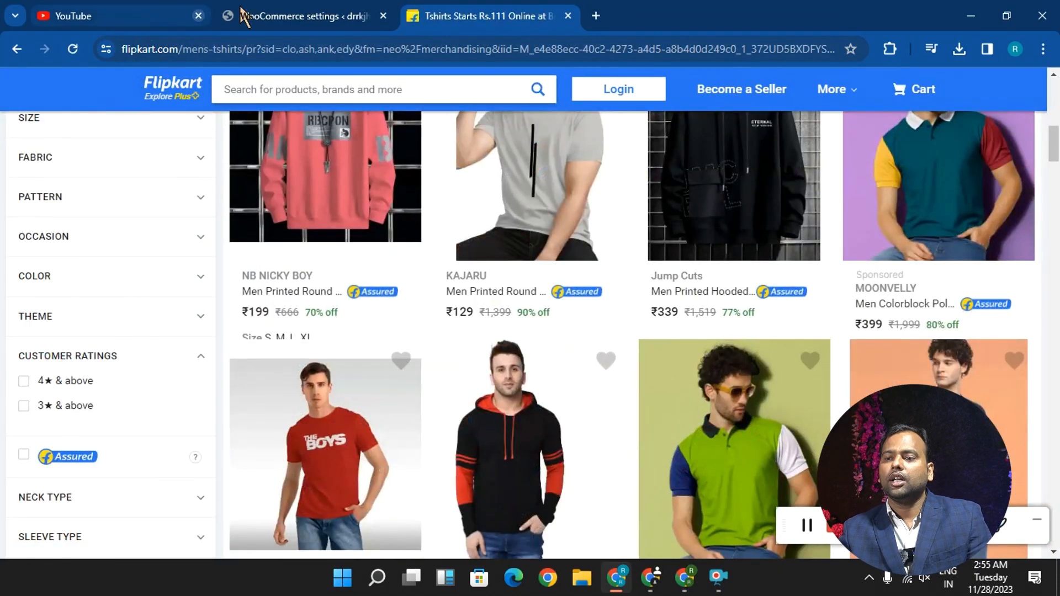
- Back in WordPress, open the WooCommerce product categories and fill in a new category with name cloth, slug cloth and parent category None
click(284, 15)
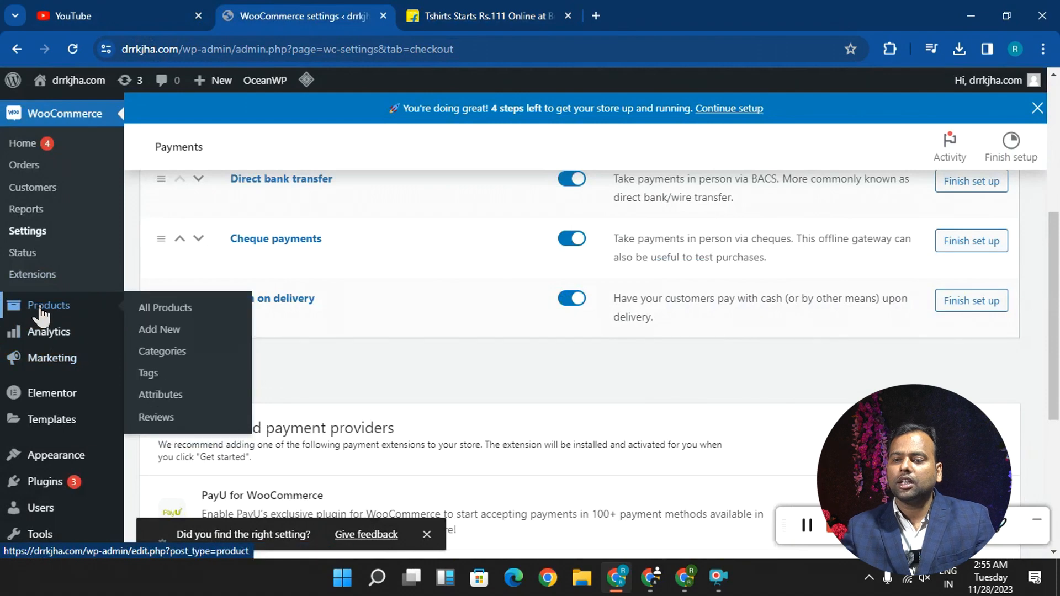
click(174, 365)
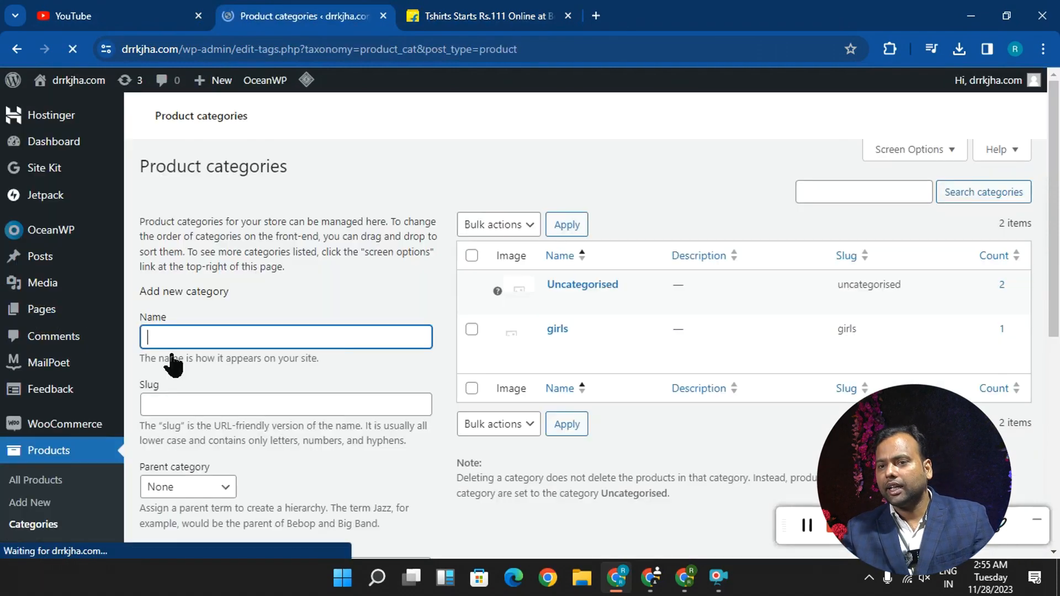
scroll(211, 442, down, 2)
scroll(209, 433, down, 1)
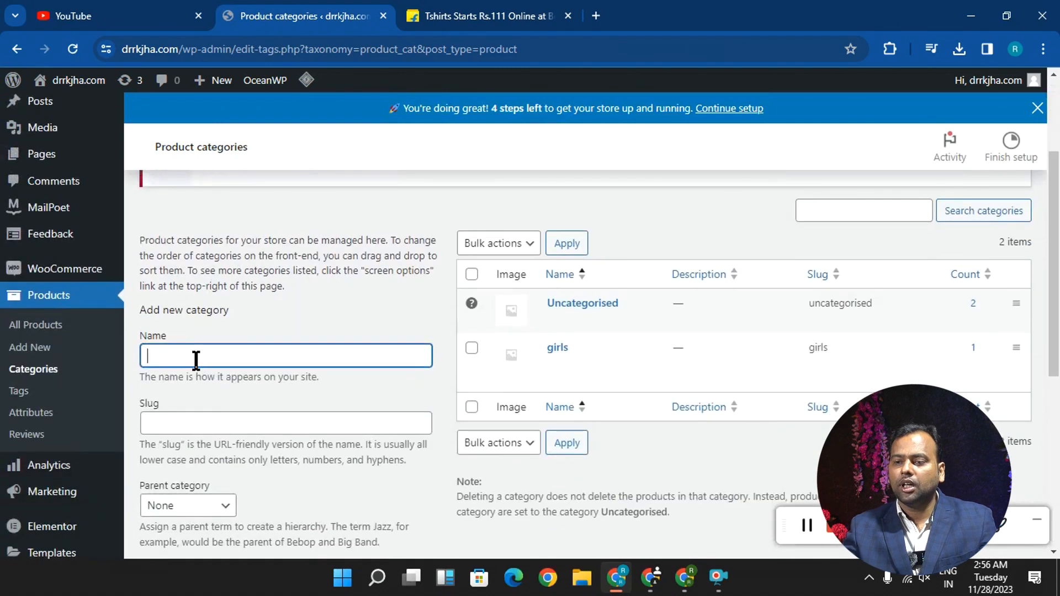
text(cloth)
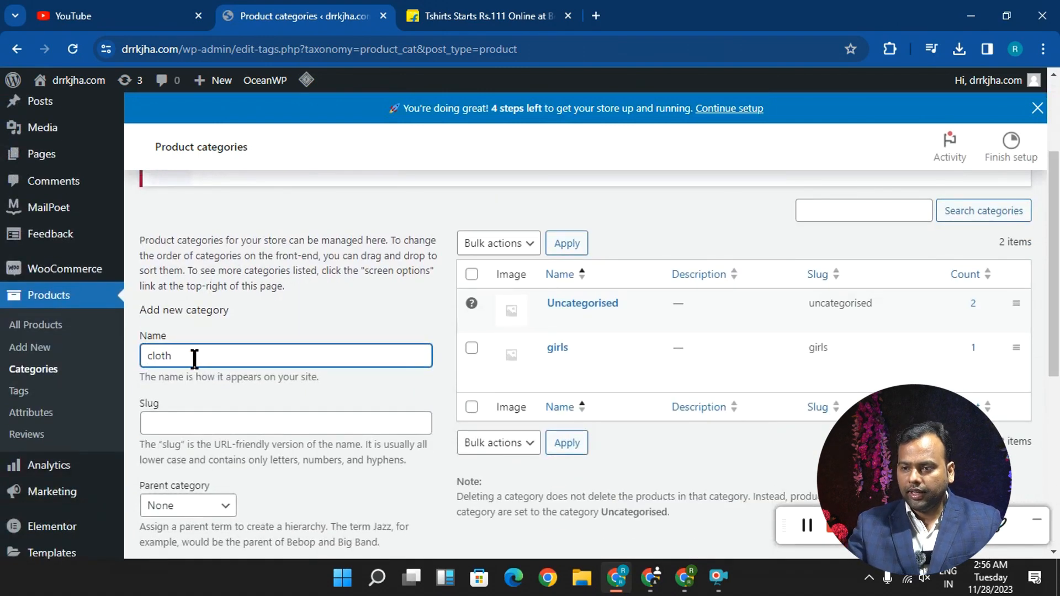
click(175, 426)
text(cloth)
scroll(177, 426, down, 4)
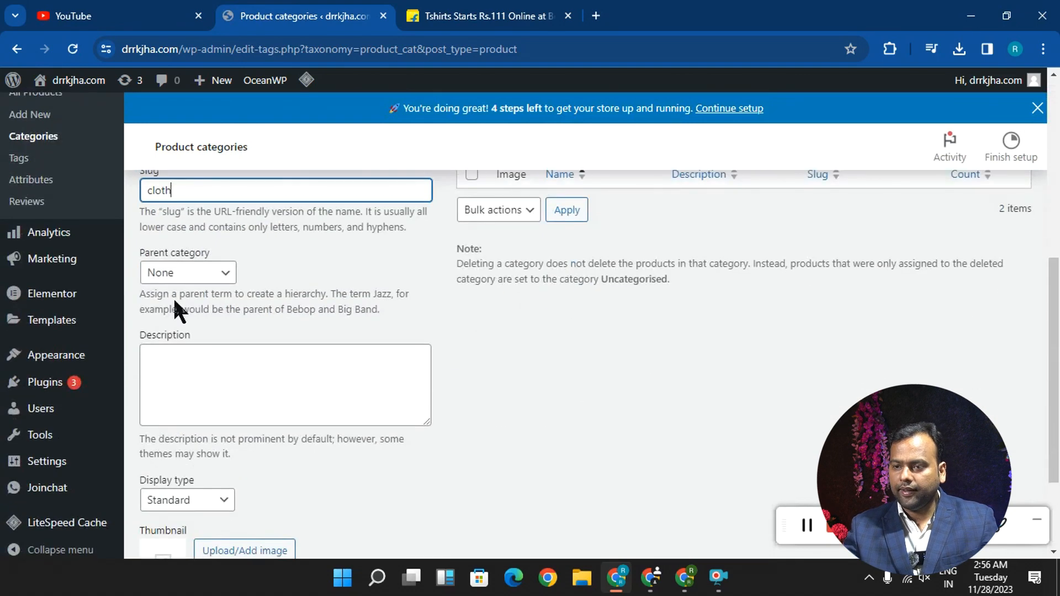
click(193, 279)
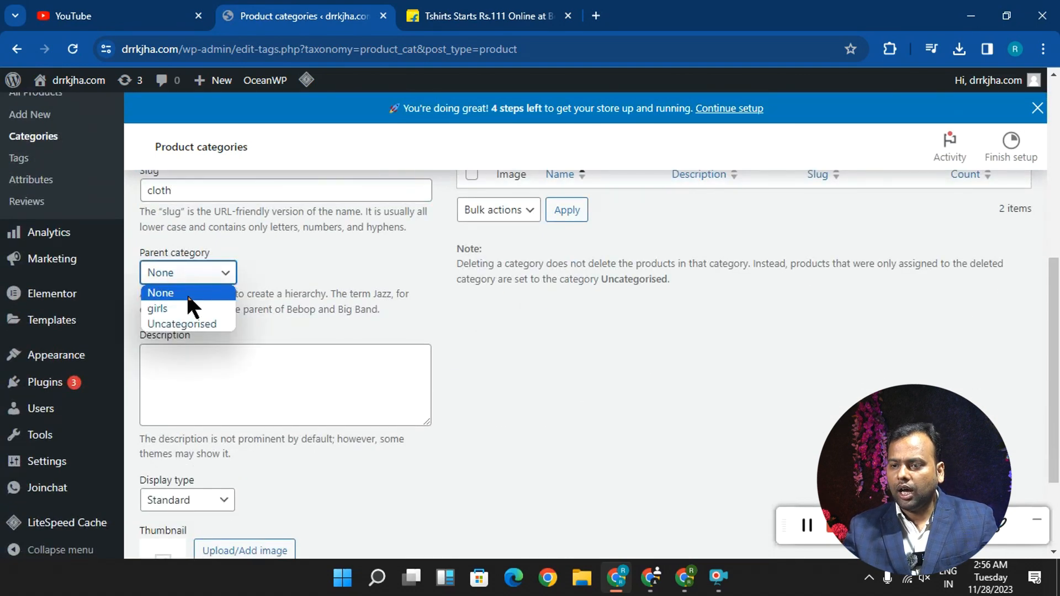
click(197, 292)
scroll(205, 386, down, 2)
- Set the blue jeans image from the media library as the category's thumbnail and add the new category
click(246, 417)
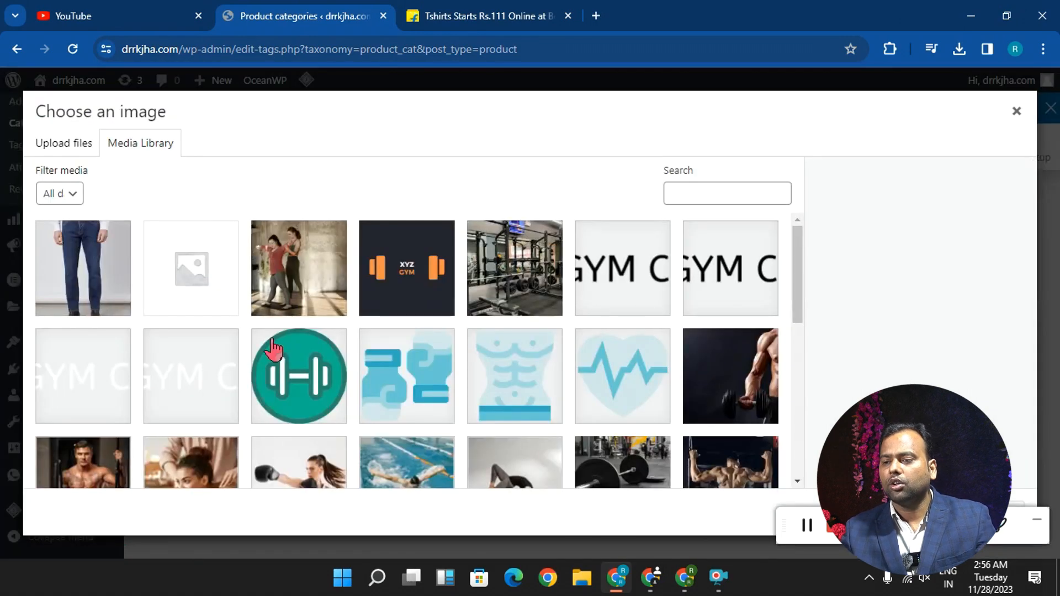
click(83, 265)
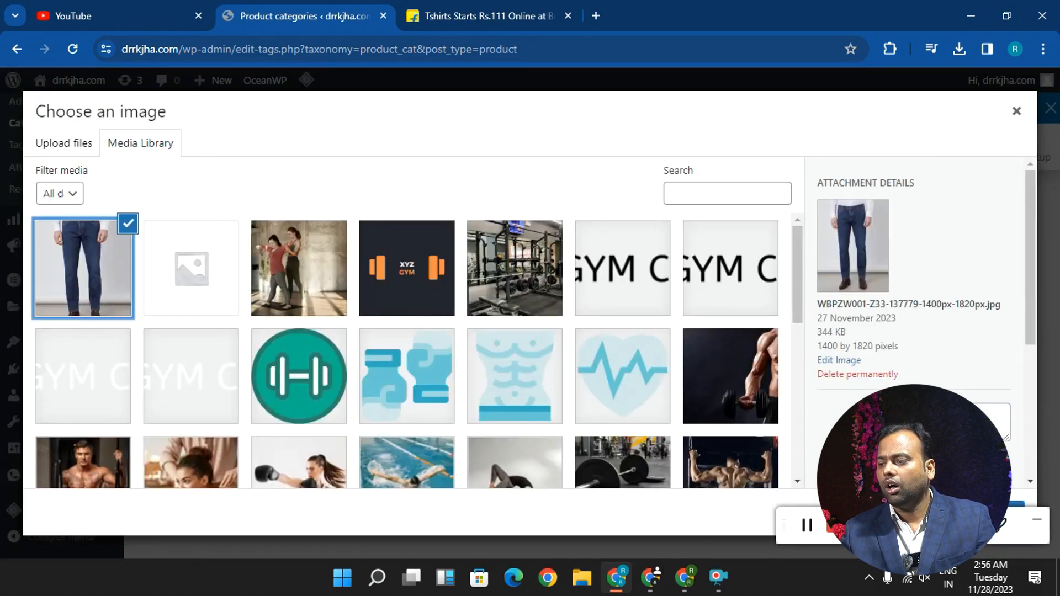
click(934, 526)
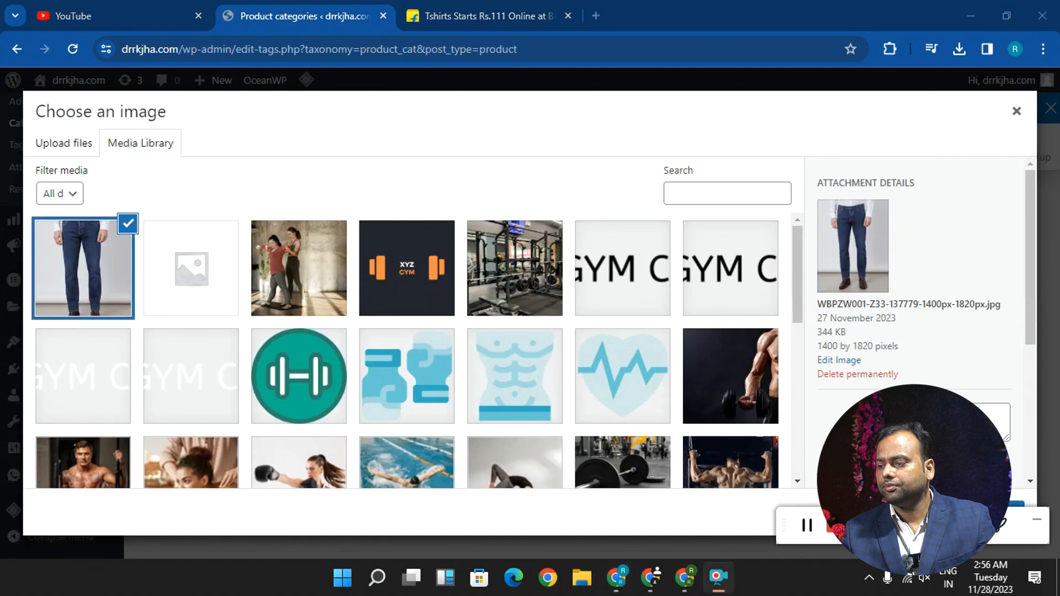
click(994, 512)
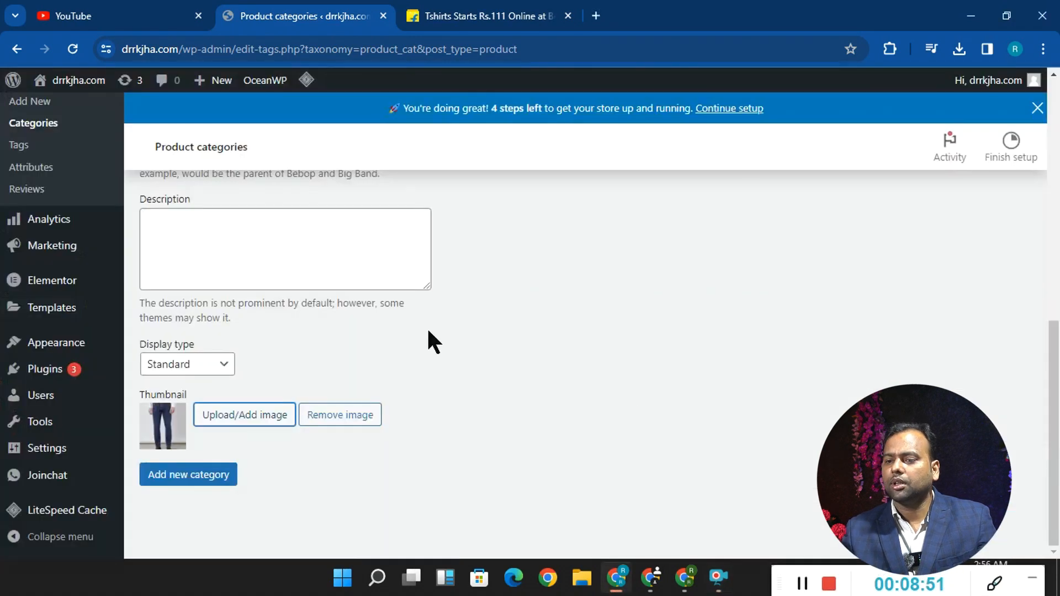
click(209, 478)
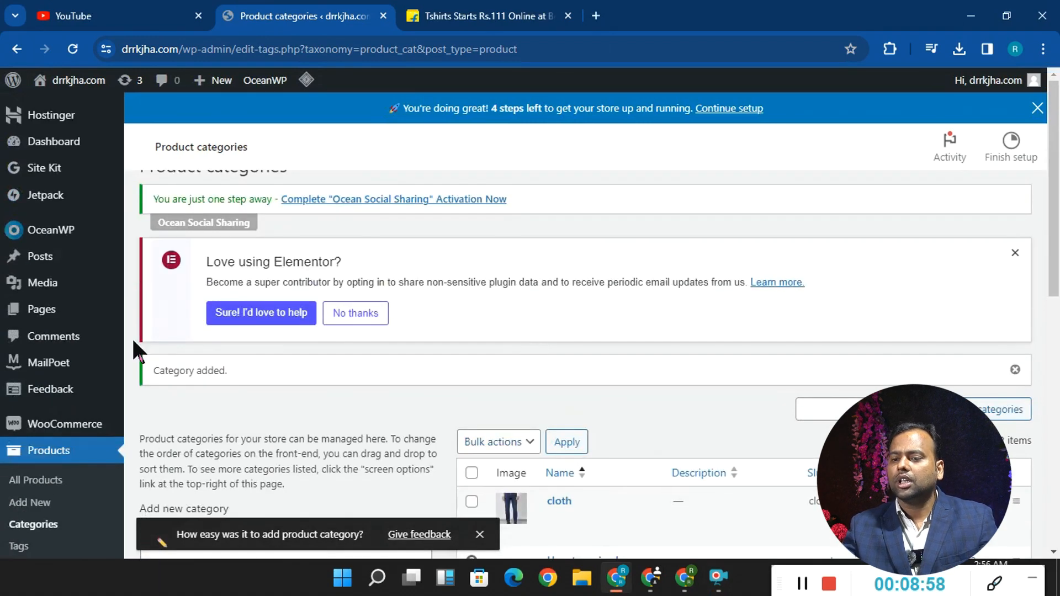
scroll(111, 381, down, 4)
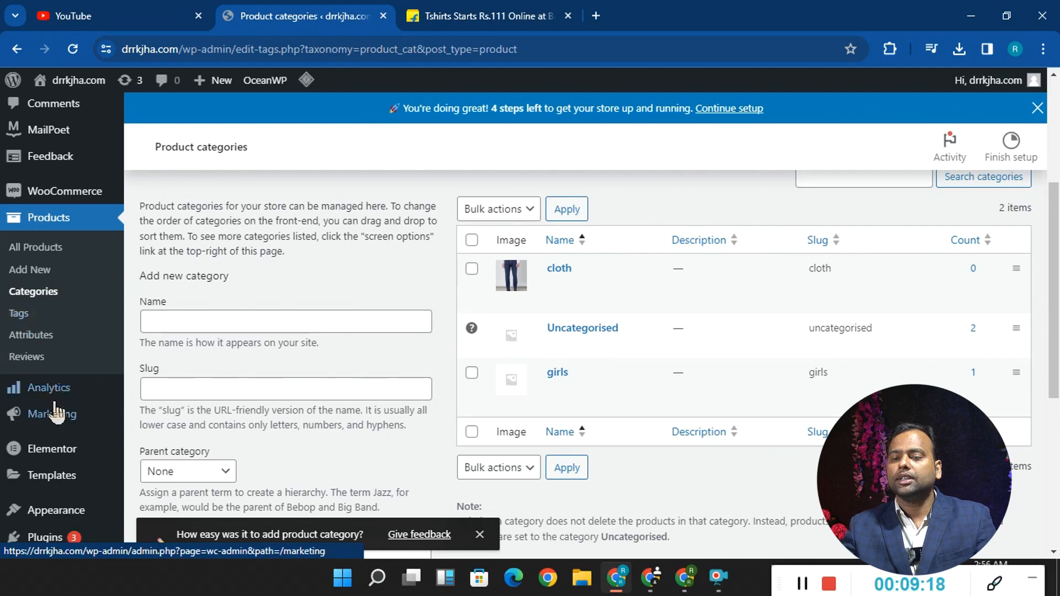
- View Flipkart's pink NB NICKY BOY T-shirt and the Fastrack Opulence watch from the men's watches, and return to the WordPress product categories
click(481, 15)
scroll(422, 348, up, 2)
scroll(422, 348, down, 2)
click(279, 345)
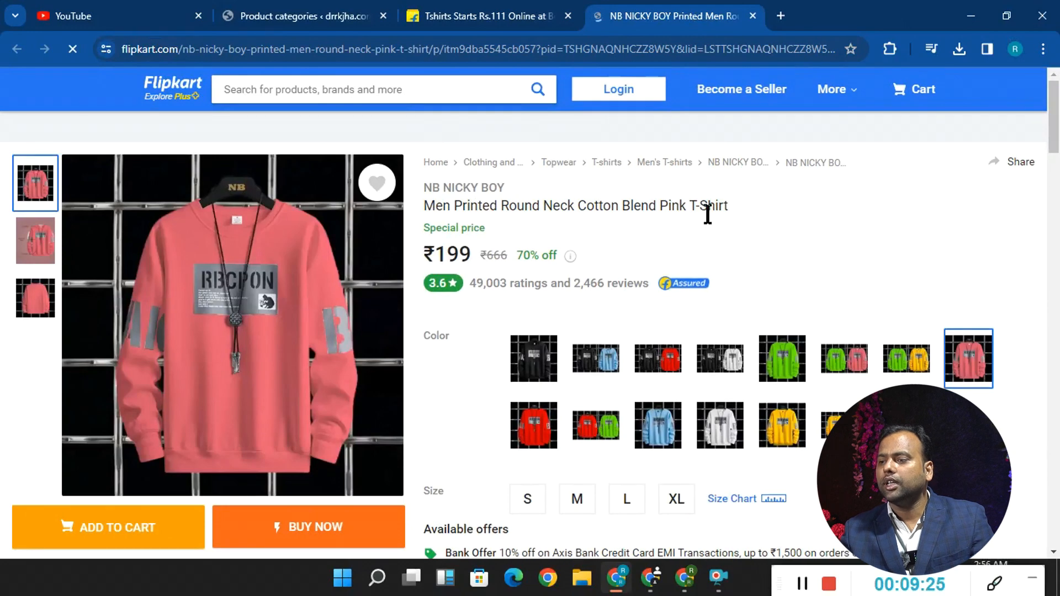
mouse_move(312, 126)
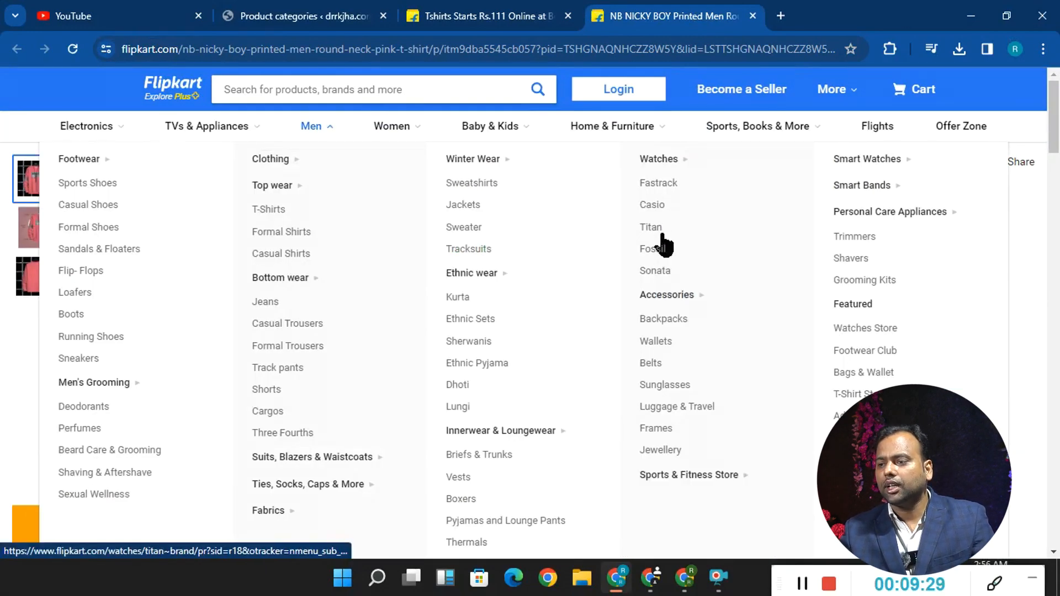
click(657, 182)
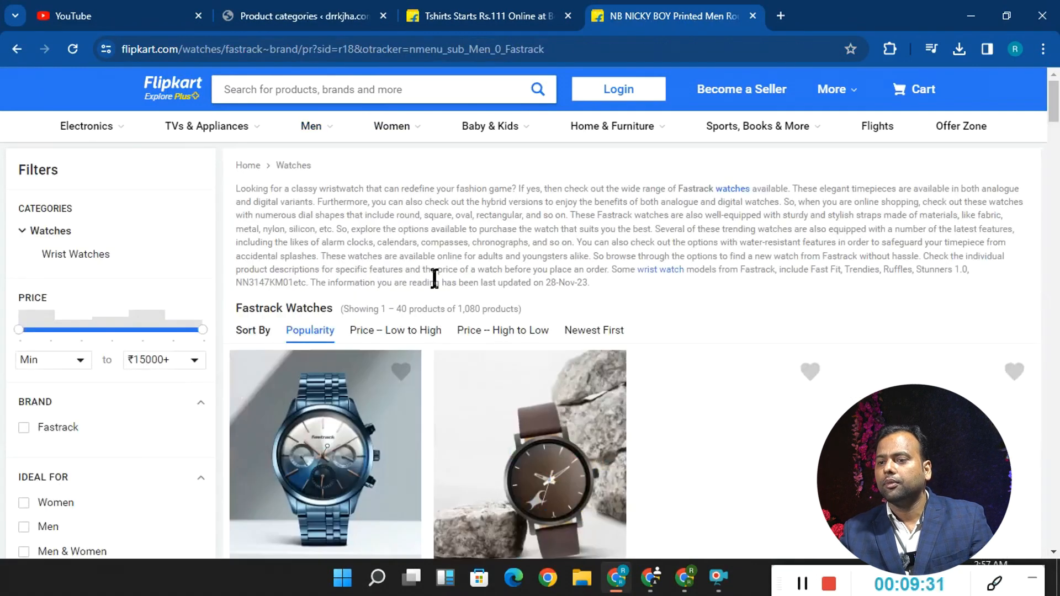
scroll(431, 280, down, 5)
click(336, 319)
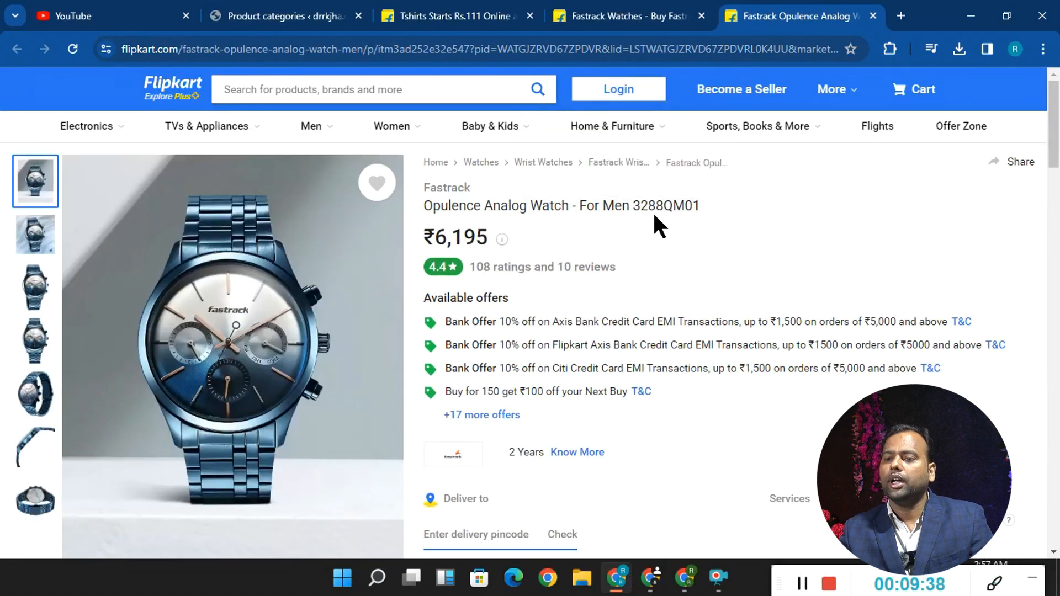
click(270, 16)
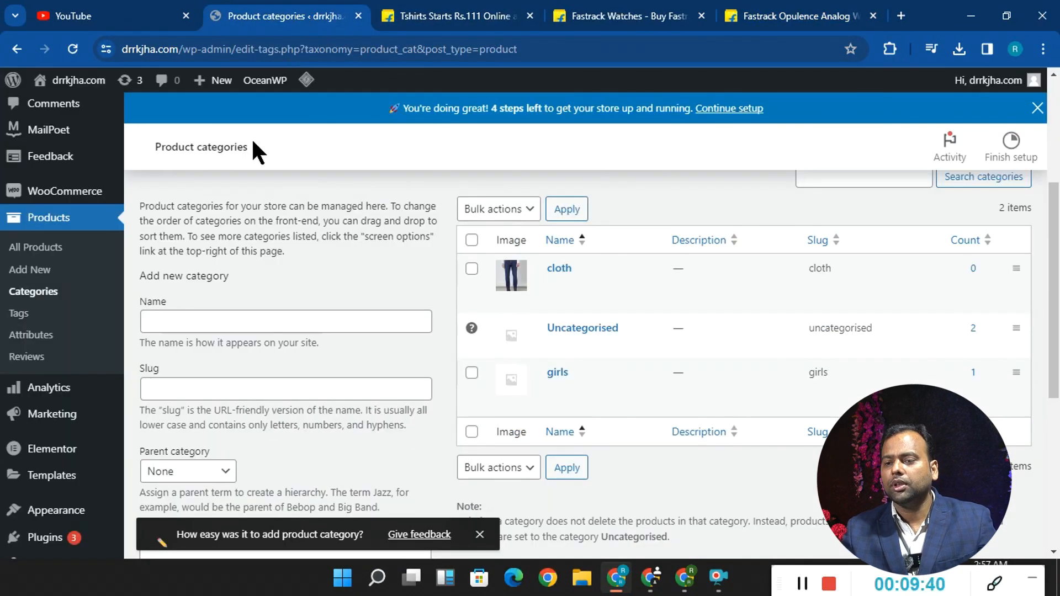
click(188, 324)
text(cloth)
click(226, 385)
text(cloth)
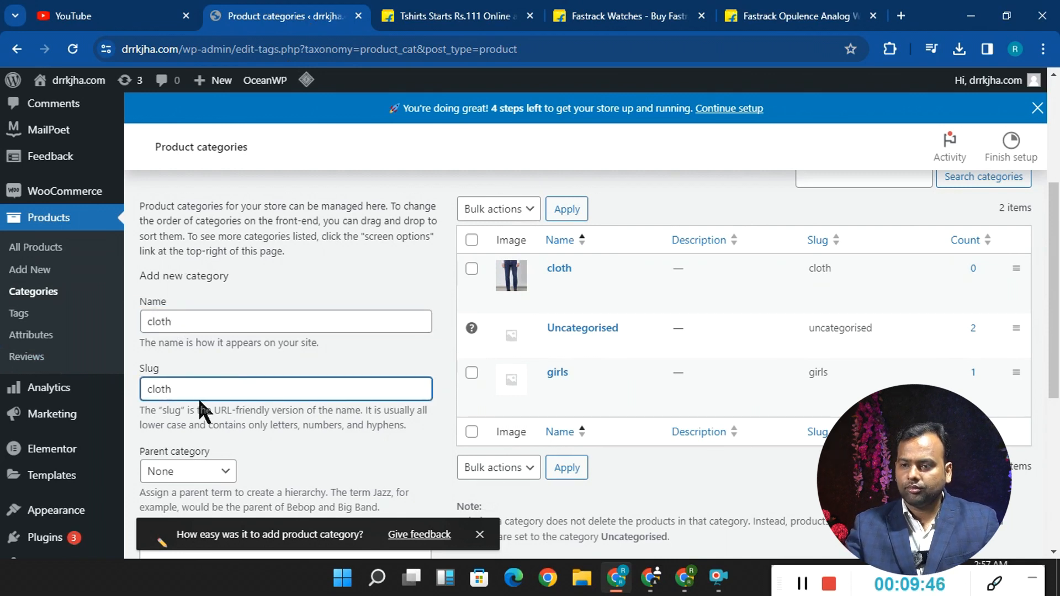
- Open the product tags and add a new tag with name cloth and slug cloth, leaving the description empty
click(25, 314)
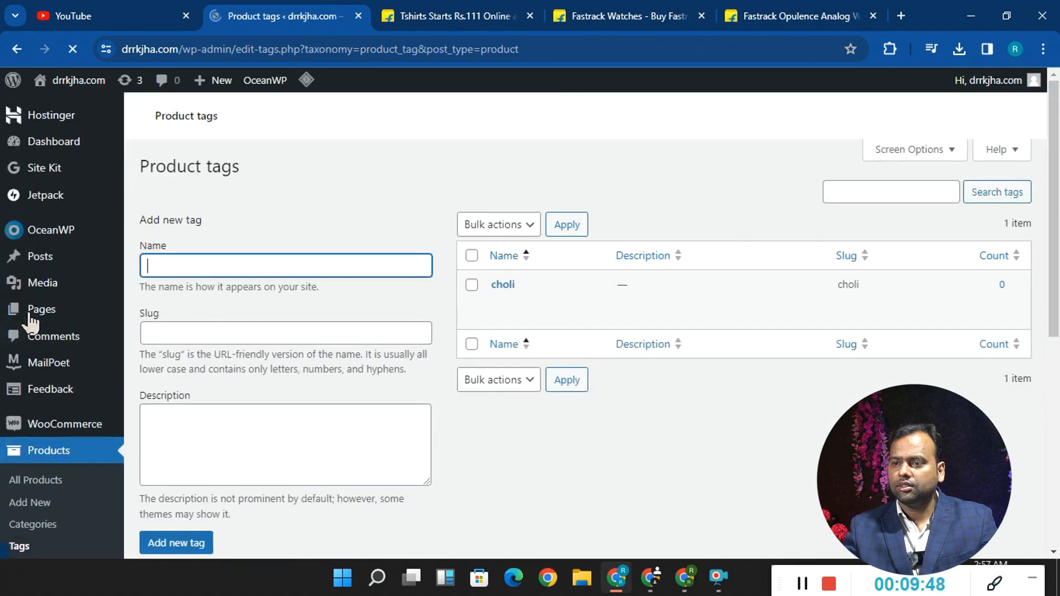
text(cloth)
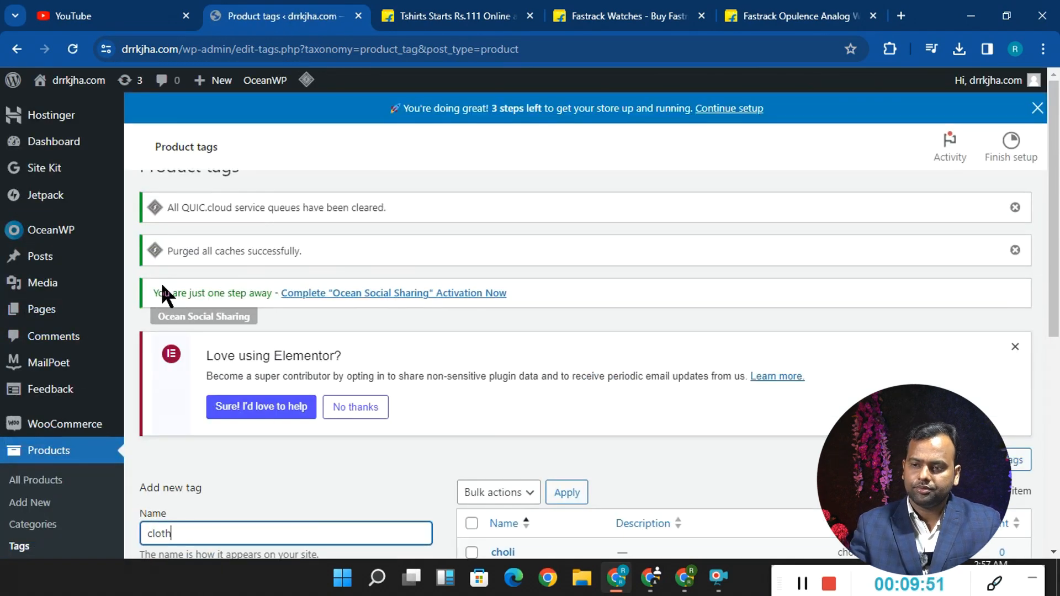
scroll(232, 321, down, 5)
click(177, 288)
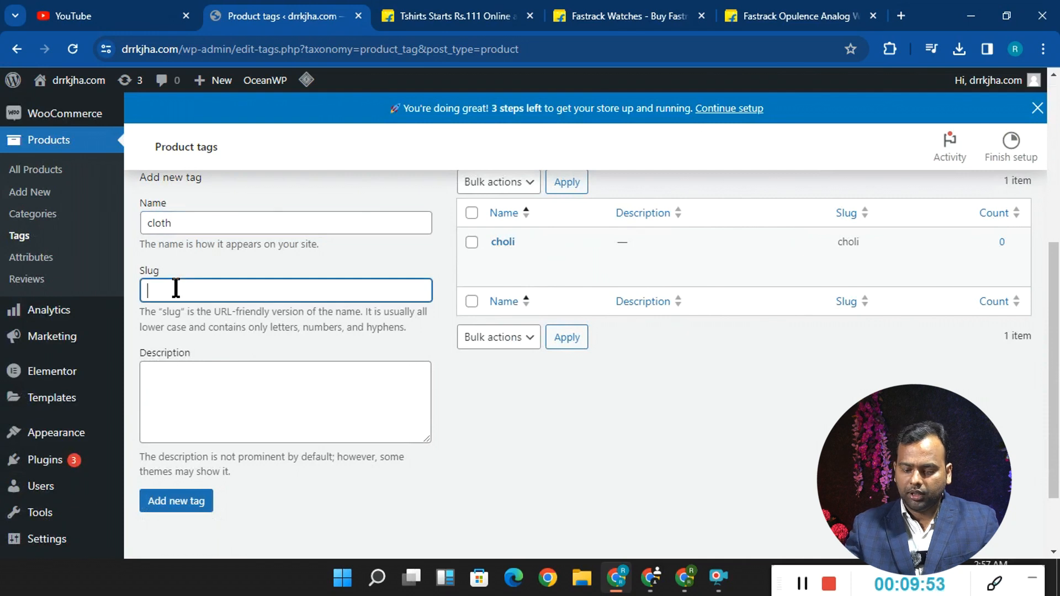
text(cloth)
click(168, 394)
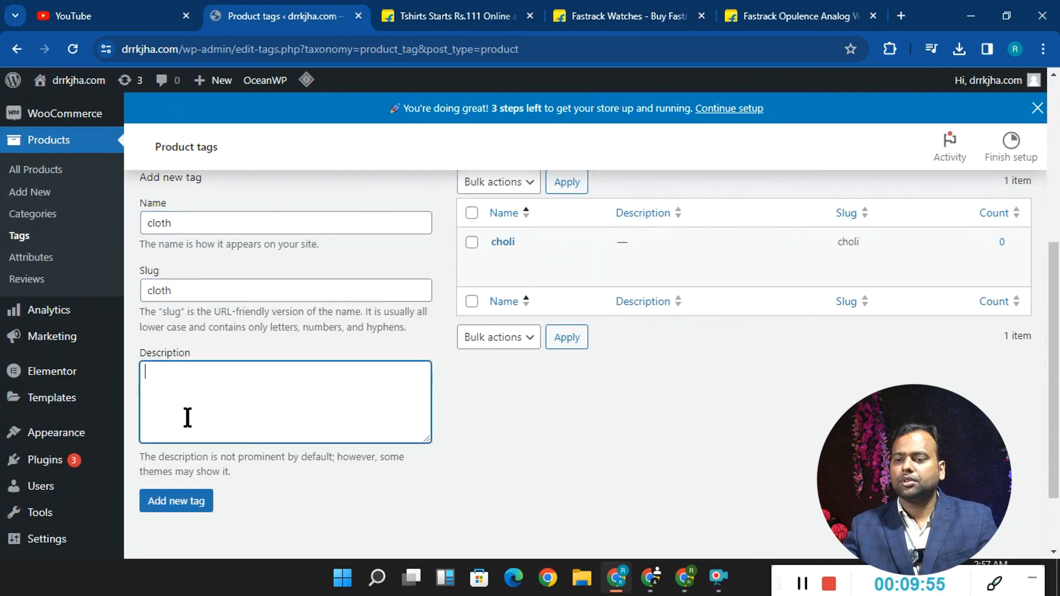
click(202, 507)
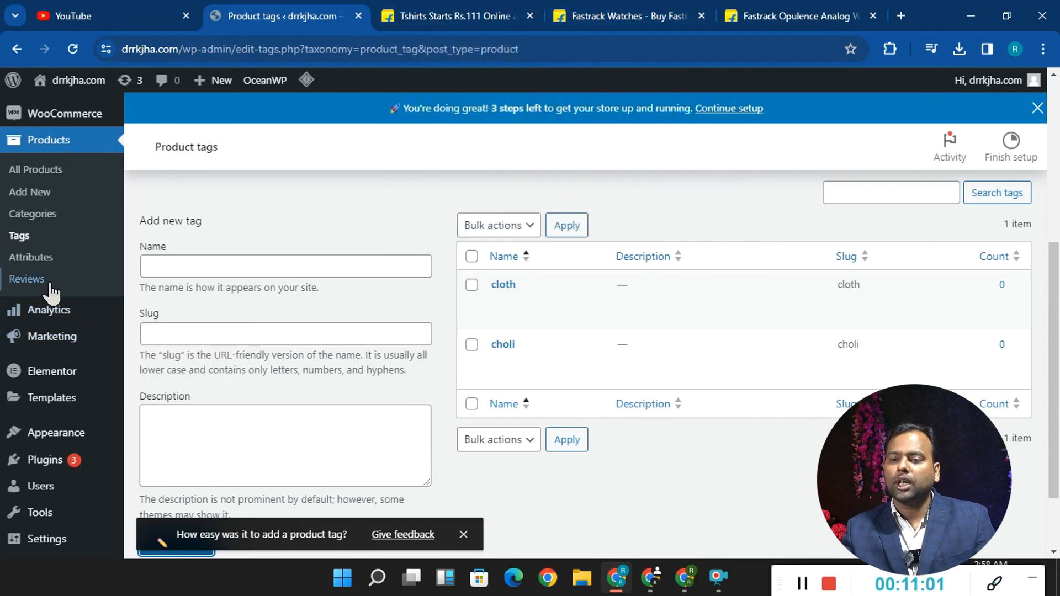
- Open the product attributes and add a new attribute with name size and slug size, keeping custom ordering
click(38, 258)
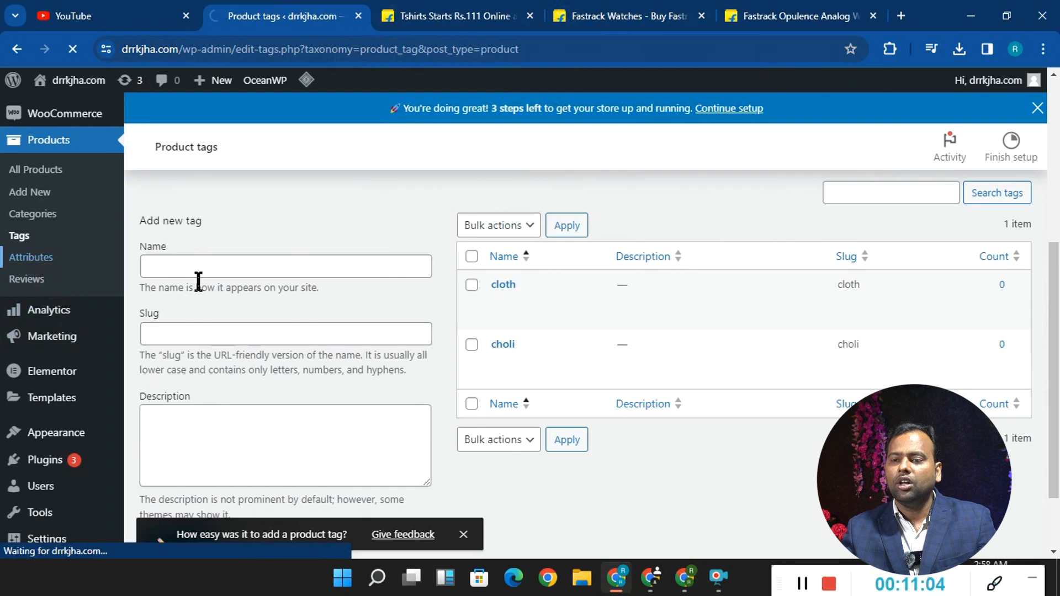
scroll(184, 306, down, 8)
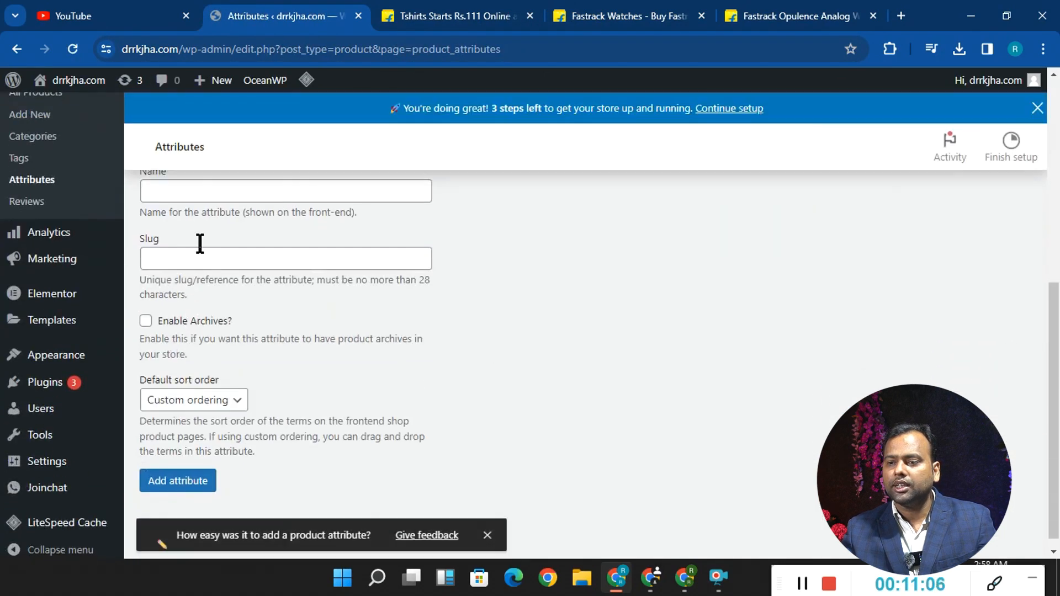
click(185, 193)
text(s)
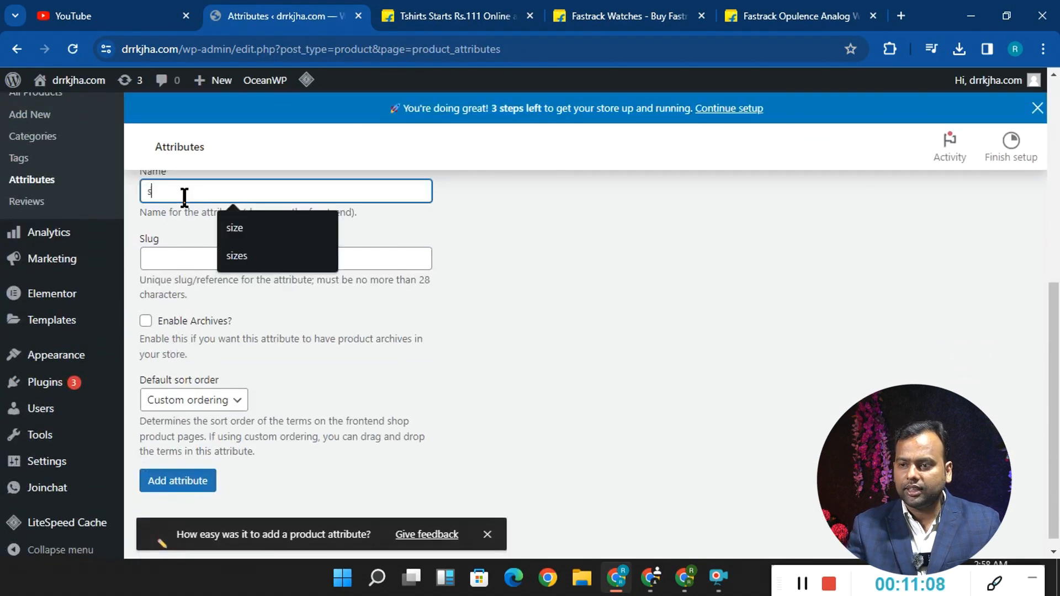
click(253, 236)
click(188, 260)
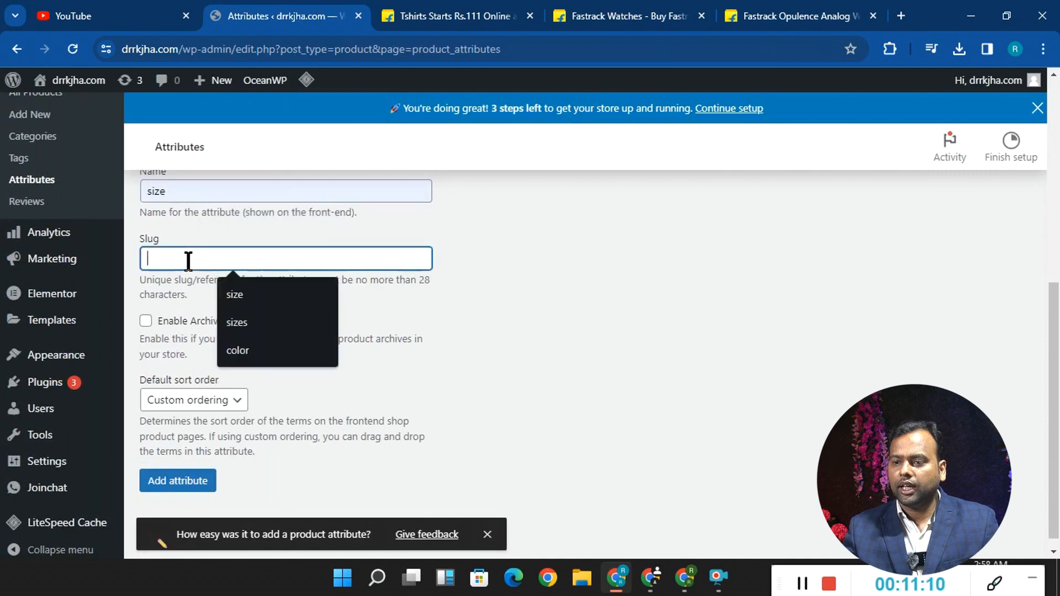
click(201, 296)
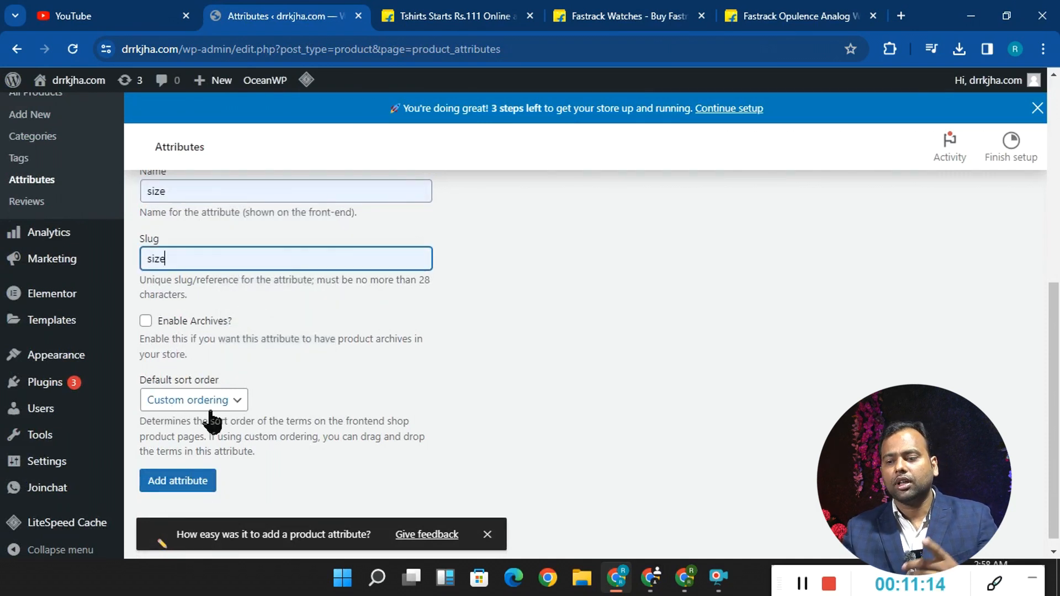
click(197, 481)
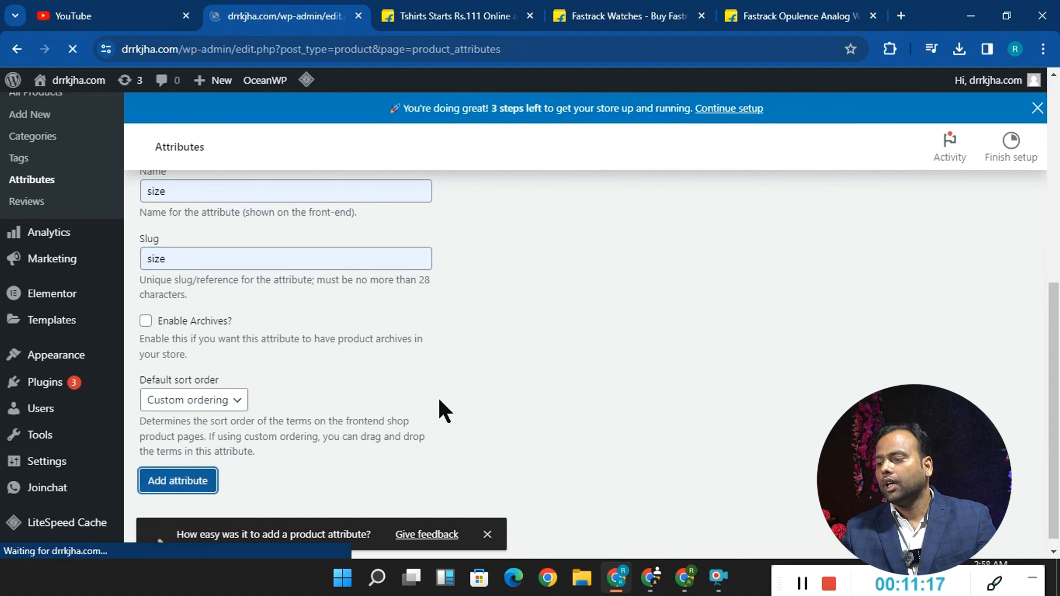
- Open the size attribute's terms and try to add a new term with name 32 and slug 32
scroll(767, 366, down, 3)
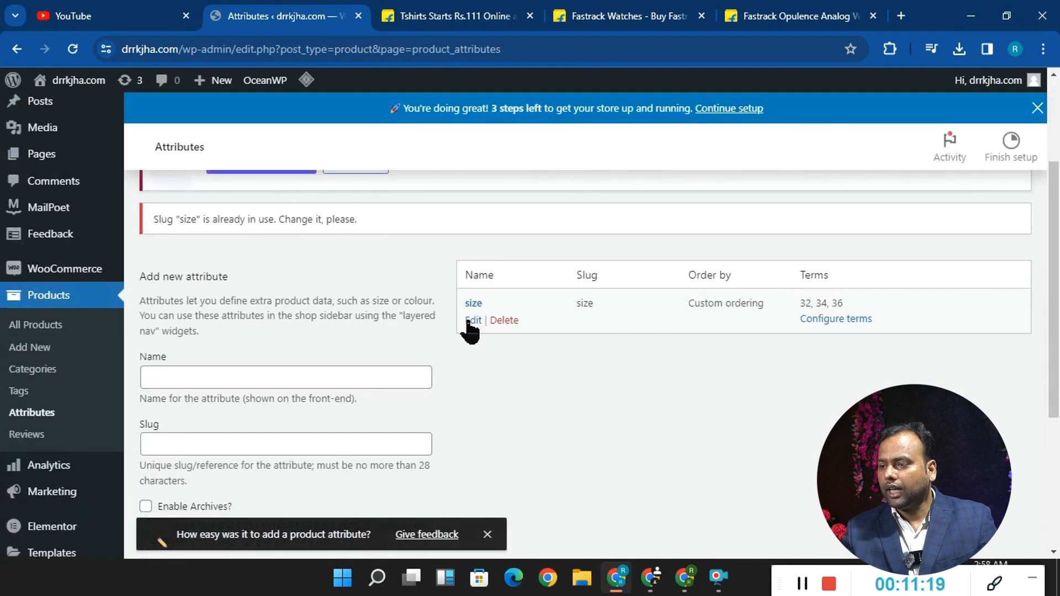
click(836, 322)
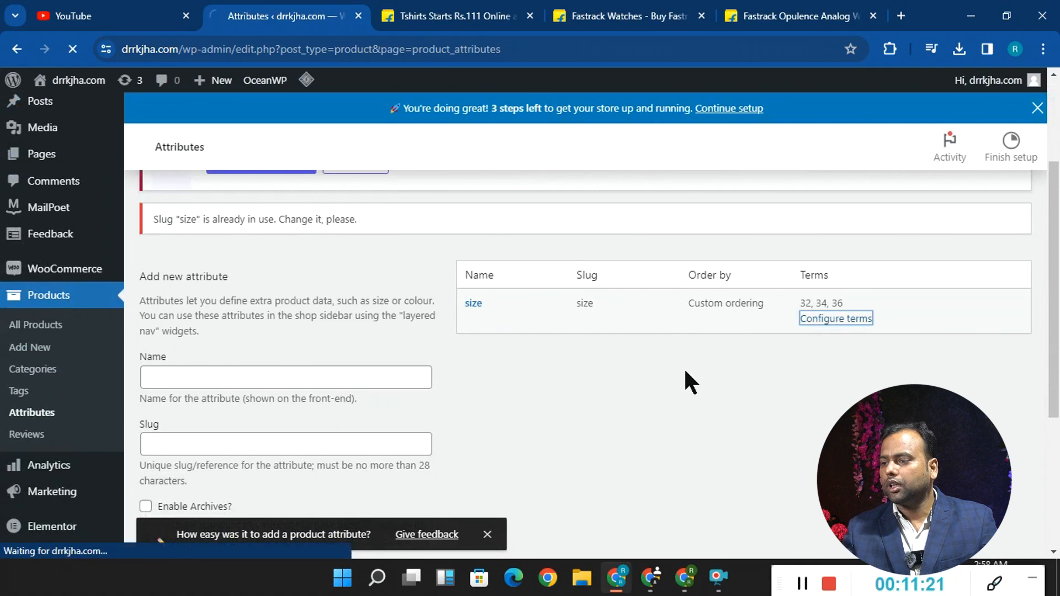
scroll(636, 320, down, 4)
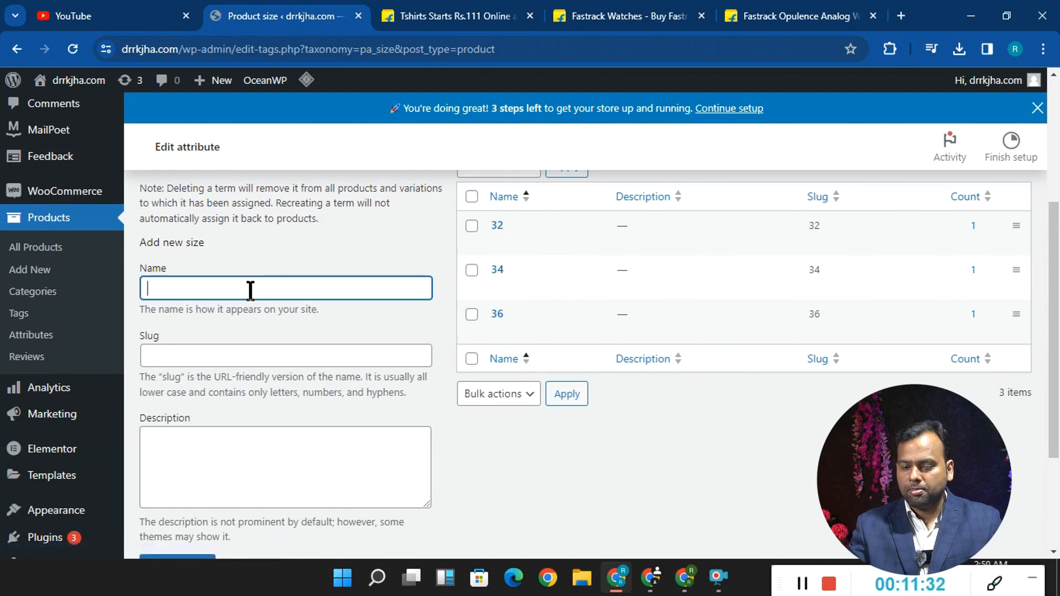
scroll(250, 290, down, 2)
click(219, 278)
click(188, 490)
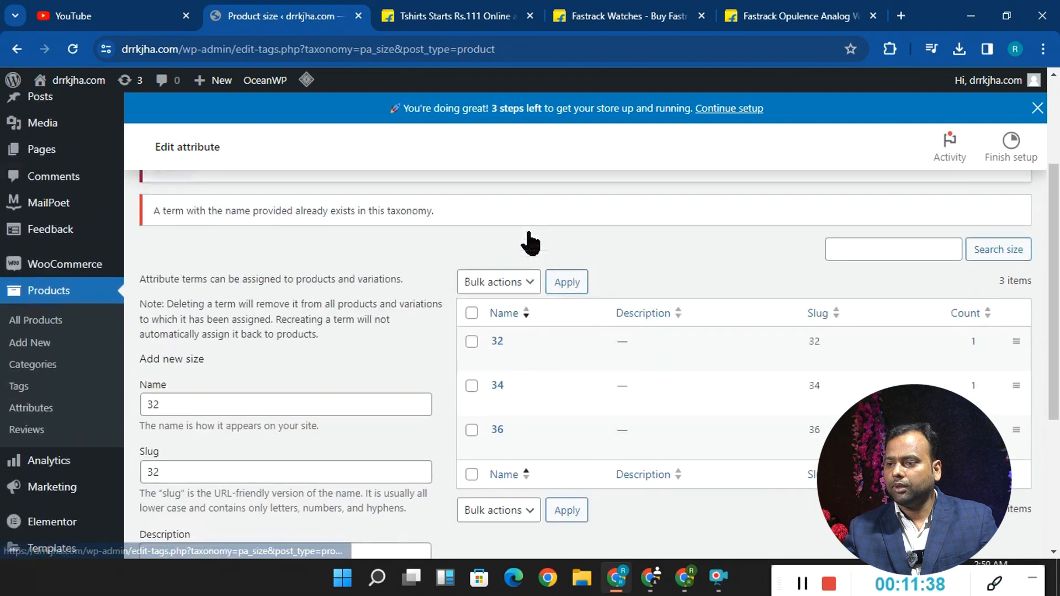
click(205, 410)
drag(206, 410, 114, 418)
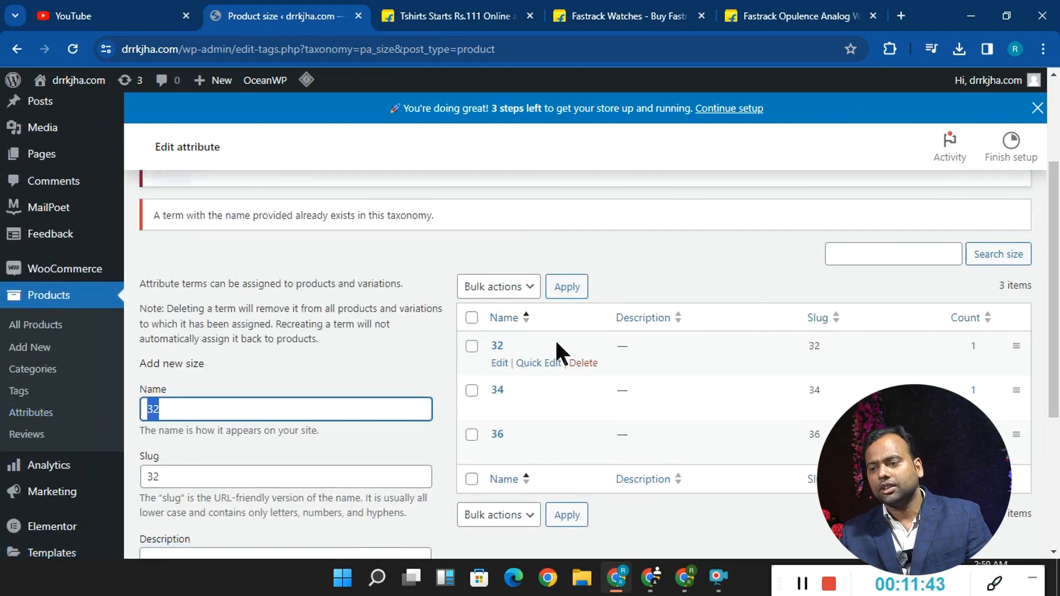
scroll(555, 339, down, 3)
scroll(12, 238, up, 1)
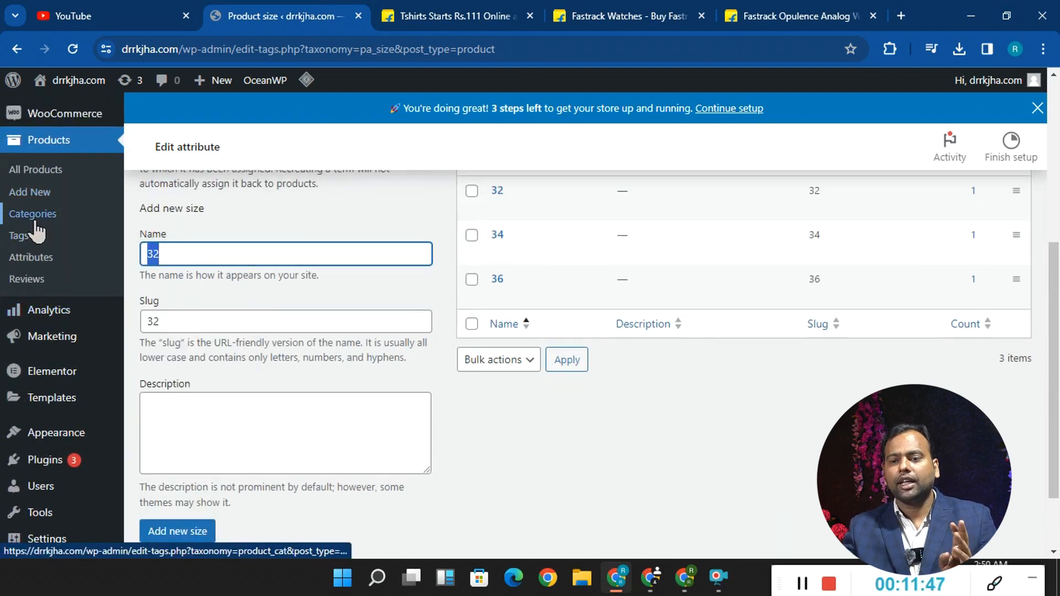
- Start a new product in WordPress, and open the KAJARU grey T-shirt from Flipkart's T-shirt listing
click(44, 195)
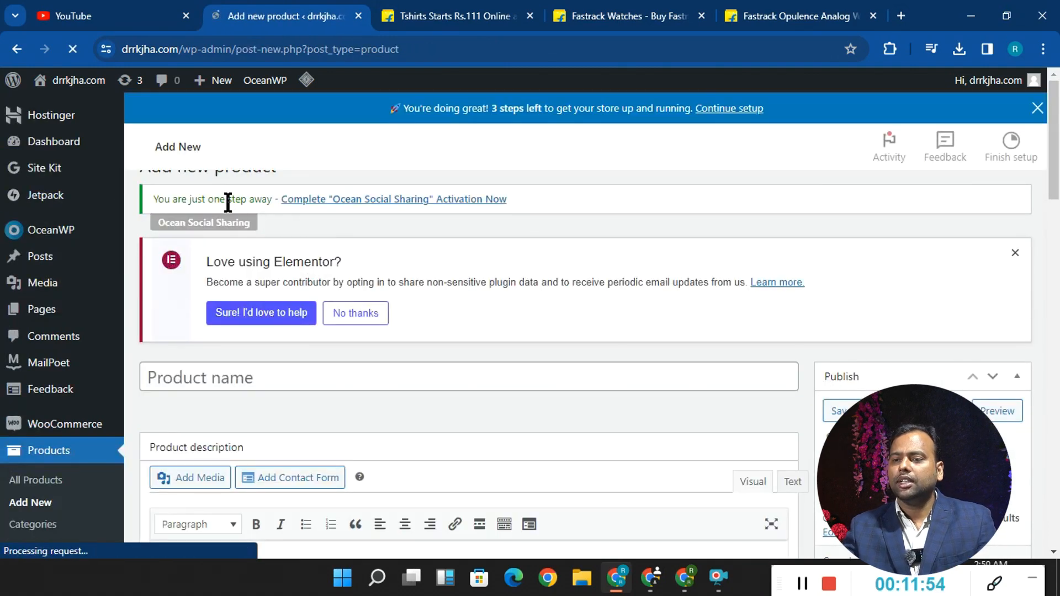
click(762, 8)
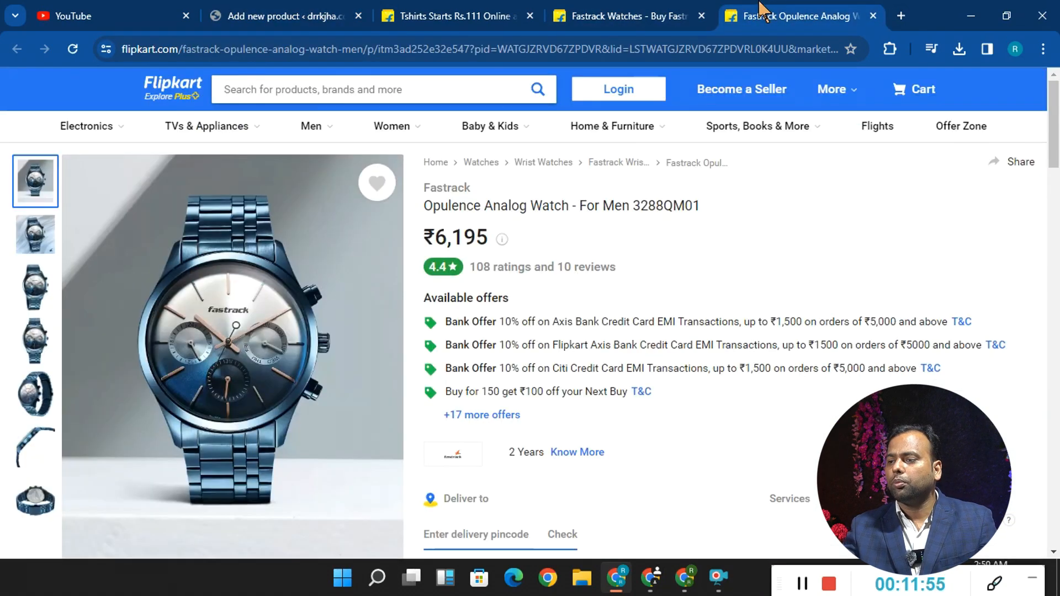
click(621, 25)
scroll(475, 299, up, 3)
key(ctrl+shift+Tab)
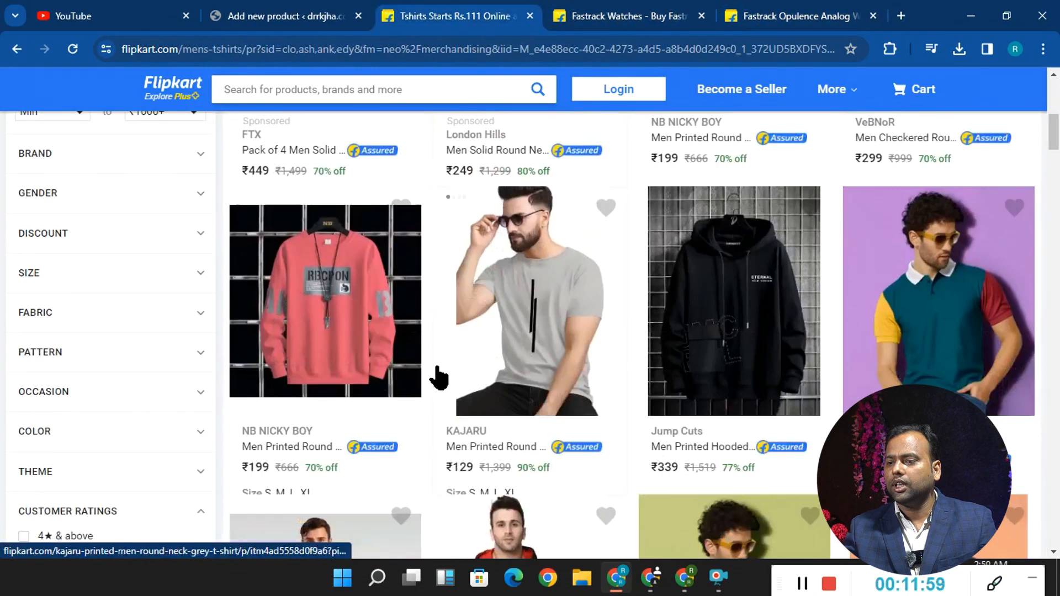
click(467, 285)
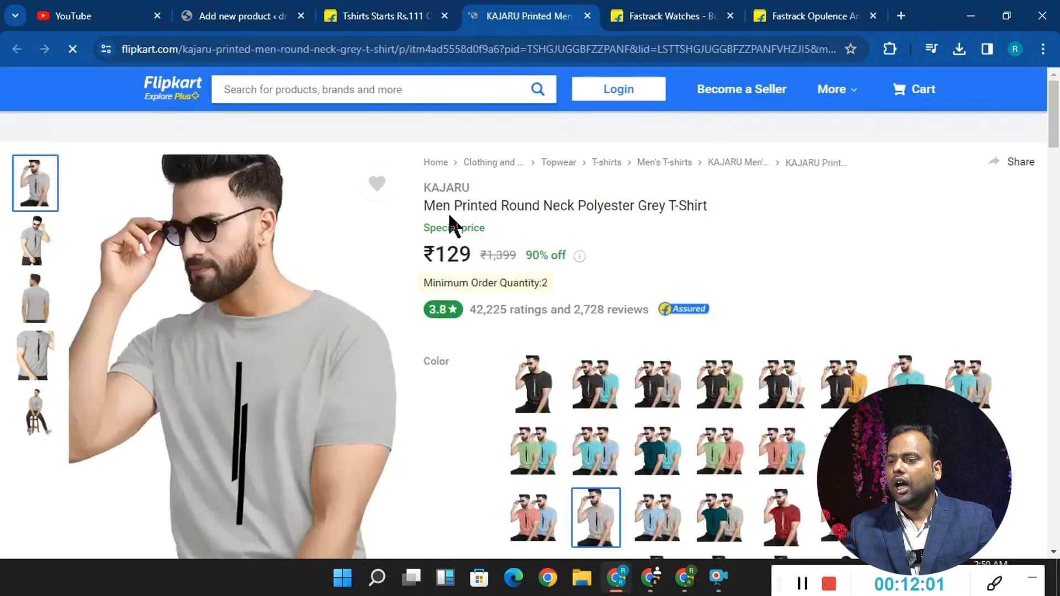
- Copy the Flipkart title "Men Printed Round Neck Polyester Grey T-Shirt" and paste it as the new WordPress product's name
drag(425, 205, 711, 205)
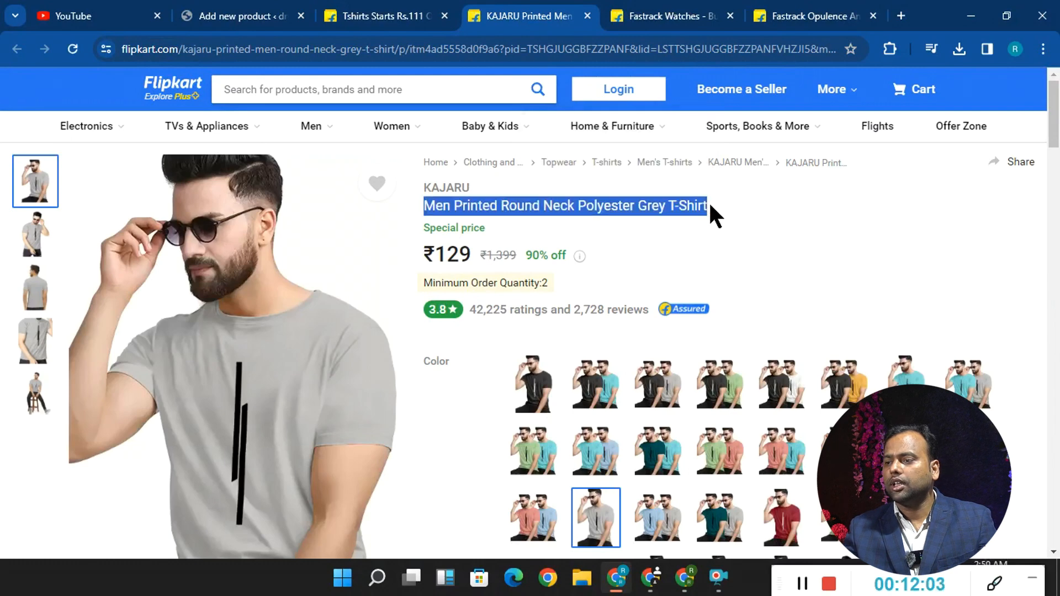
right_click(672, 208)
click(602, 223)
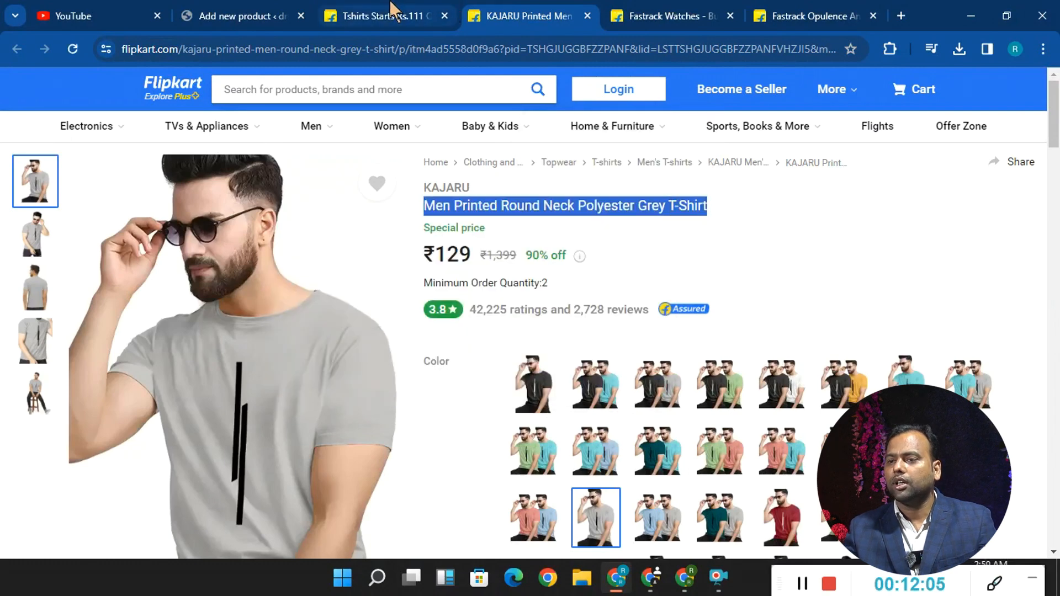
click(407, 8)
click(243, 15)
scroll(331, 331, down, 4)
click(239, 265)
key(ctrl+v)
scroll(238, 265, down, 3)
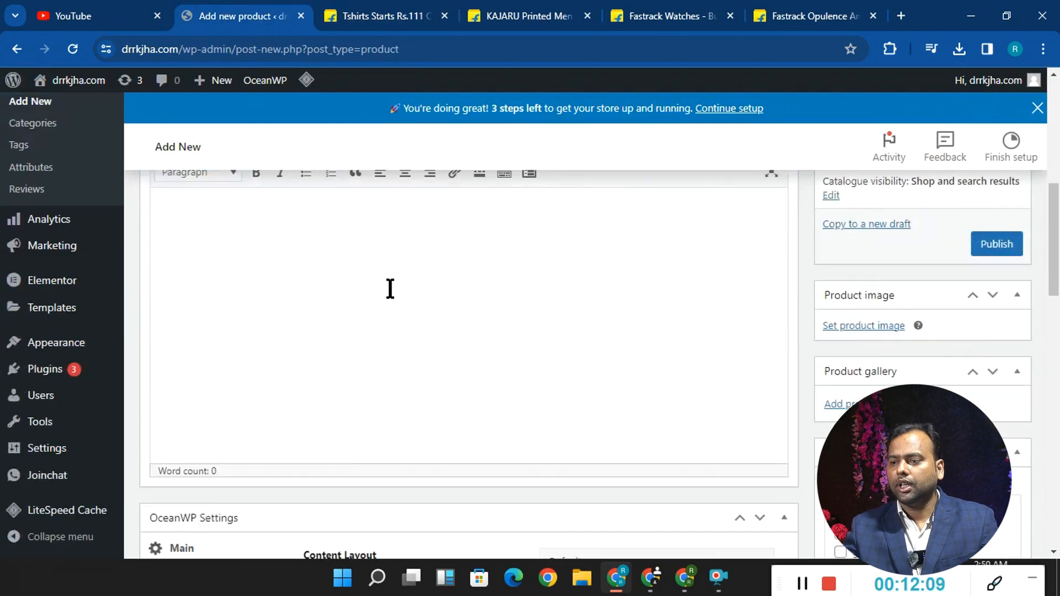
- Copy the Available offers section, through the Combo Offer line, from the KAJARU T-shirt's Flipkart page into the WordPress product description
scroll(389, 289, up, 2)
click(251, 398)
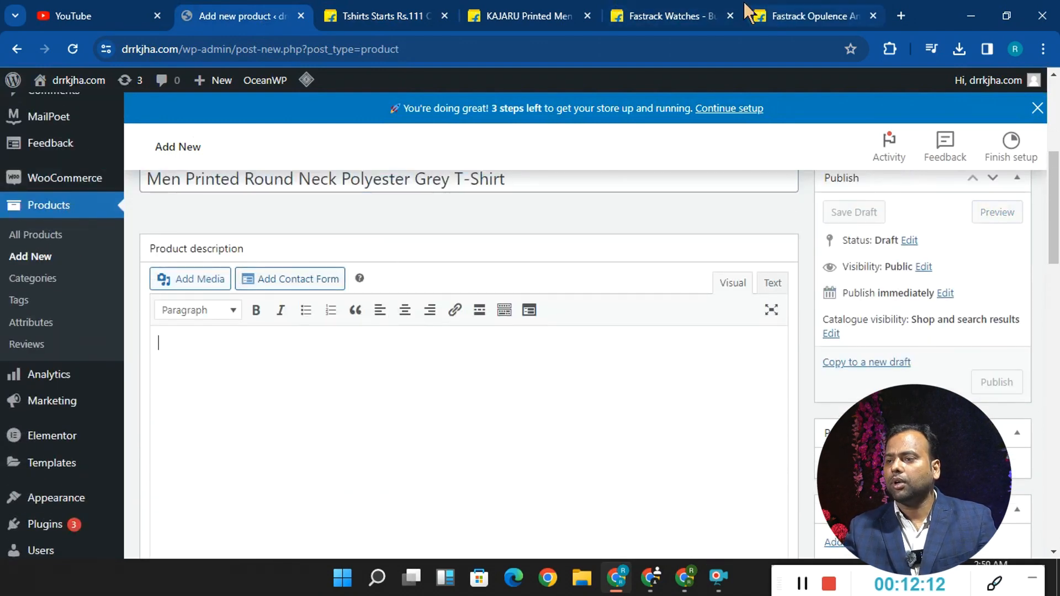
click(771, 18)
click(387, 15)
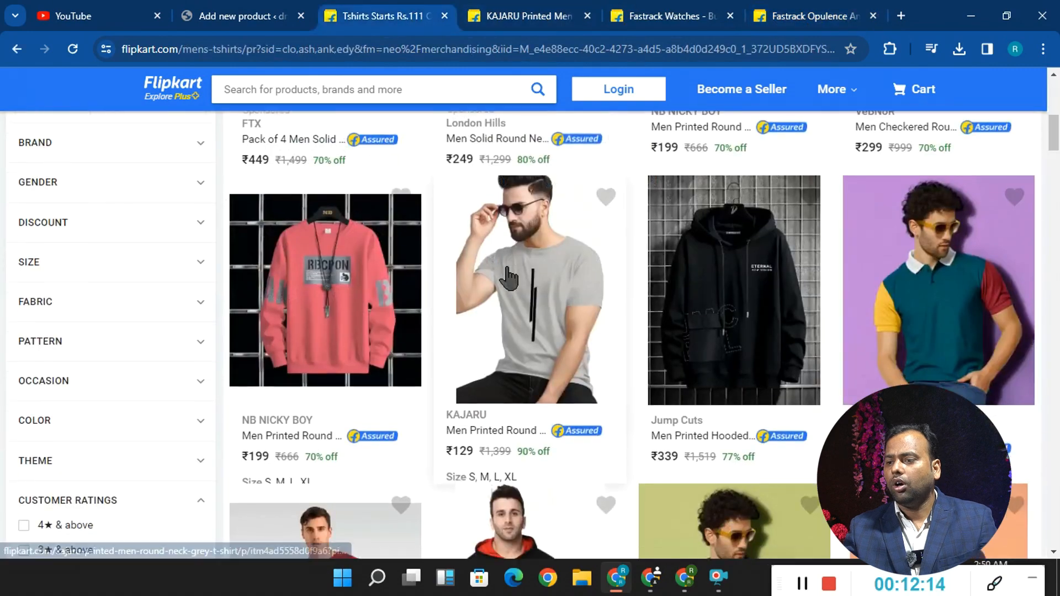
click(599, 19)
scroll(575, 276, down, 3)
scroll(575, 283, up, 3)
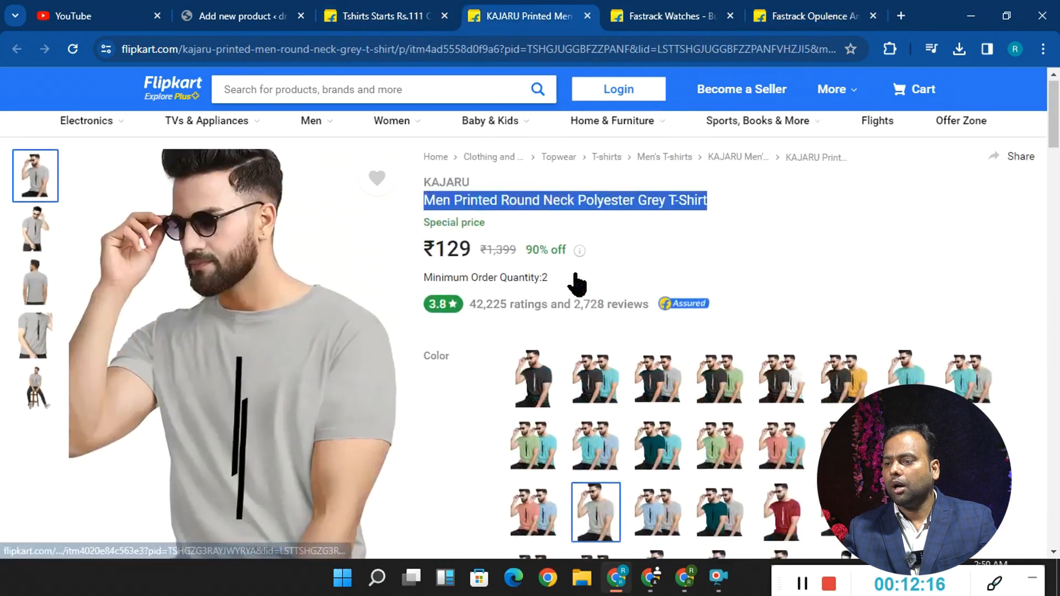
scroll(575, 310, down, 7)
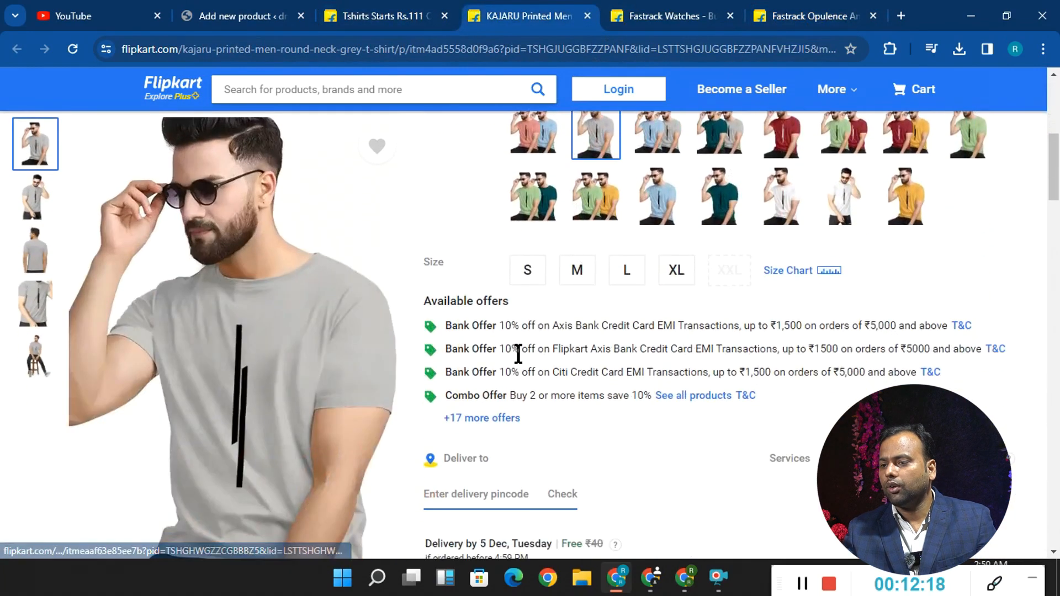
drag(466, 298, 874, 390)
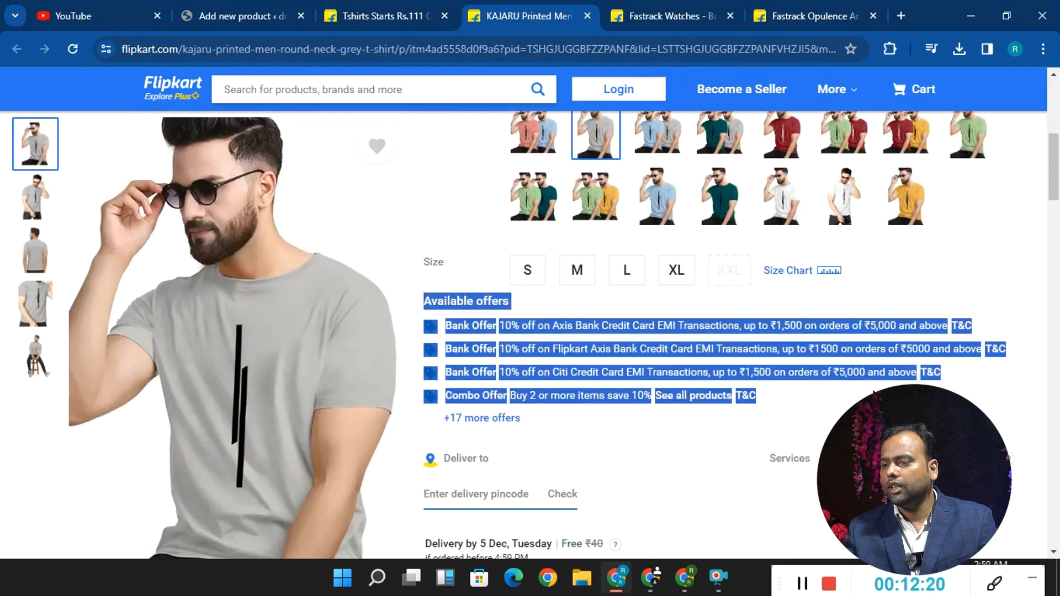
right_click(779, 353)
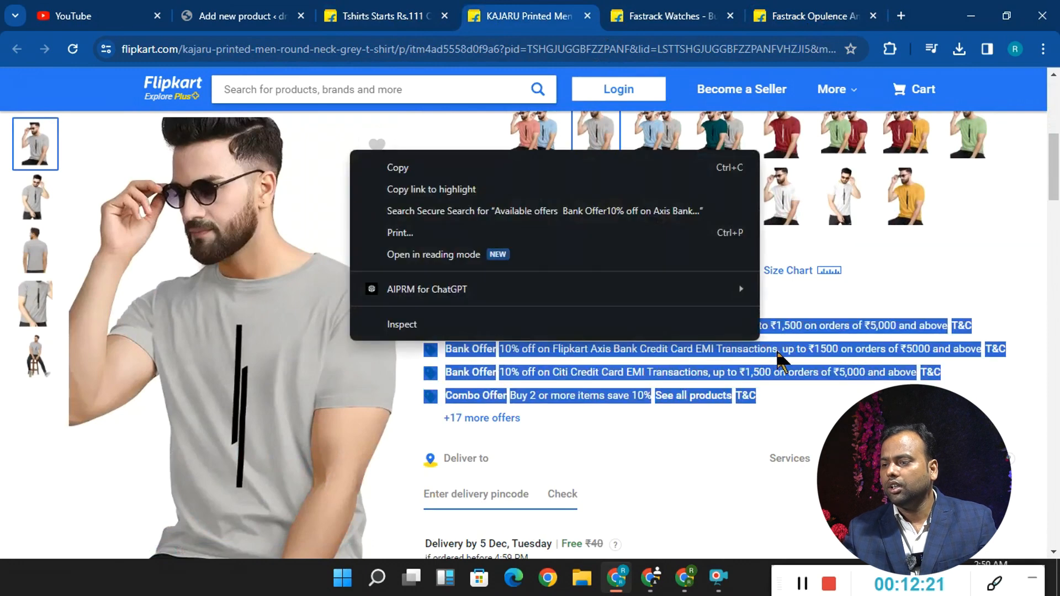
click(445, 168)
click(189, 11)
text(Available offers Bank Offer10% off on Axis Bank Credit Card EMI Transactions, up to ₹1,500 on orders of ₹5,000 and above T&C Bank Offer10% off on Flipkart Axis Bank Credit Card EMI Transactions, up to ₹1500 on orders of ₹5000 and above T&C Bank Offer10% off on Citi Credit Card EMI Transactions, up to ₹1,500 on orders of ₹5,000 and above T&C Combo OfferBuy 2 or more items save 10%See all products T&C)
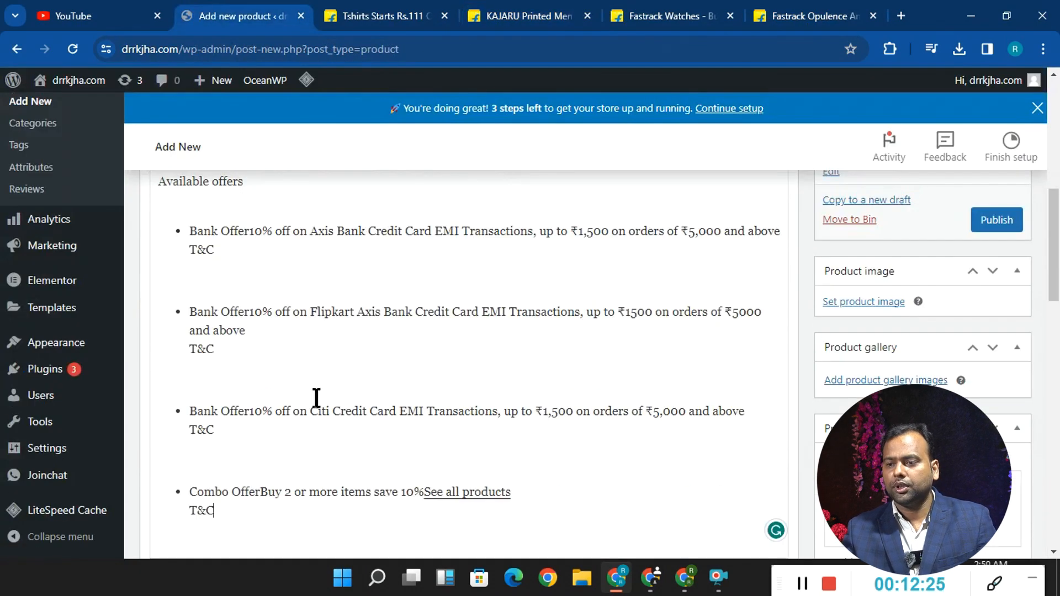
- Set the product's regular price to 500 and its sale price to 300
scroll(439, 372, down, 10)
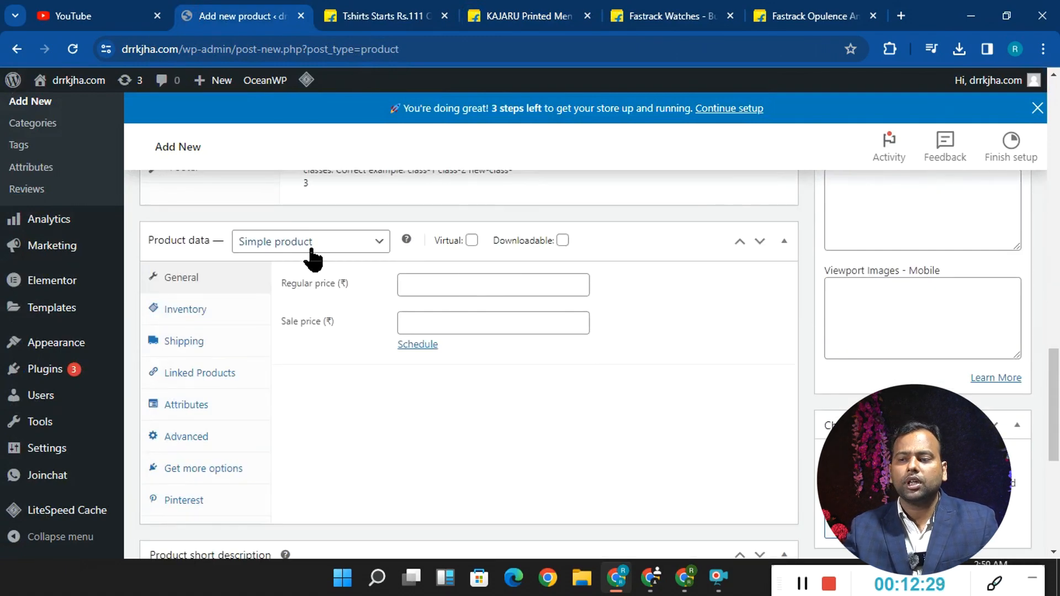
click(428, 286)
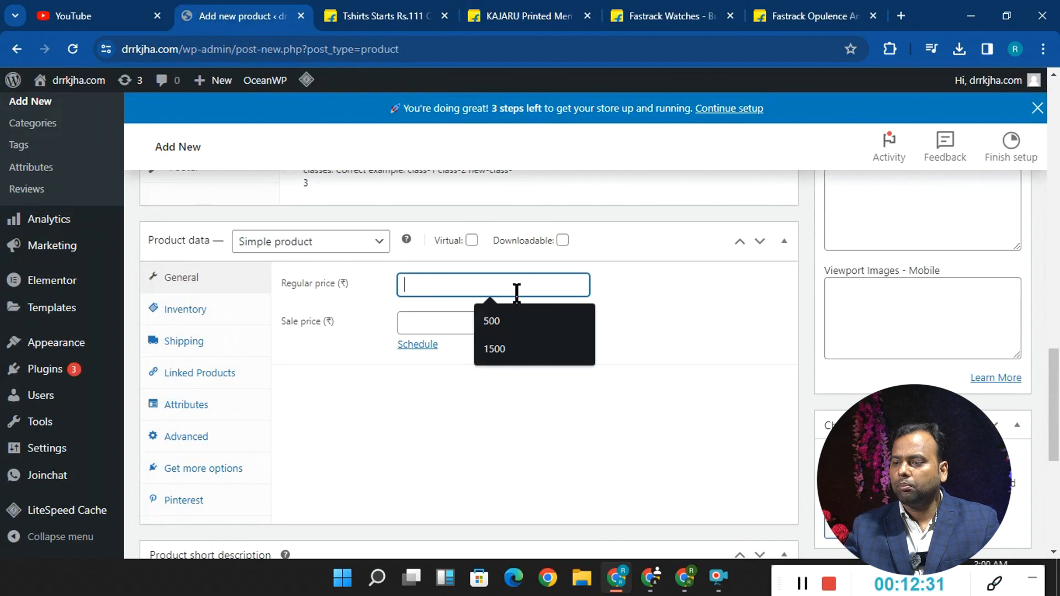
click(514, 321)
click(488, 318)
text(300)
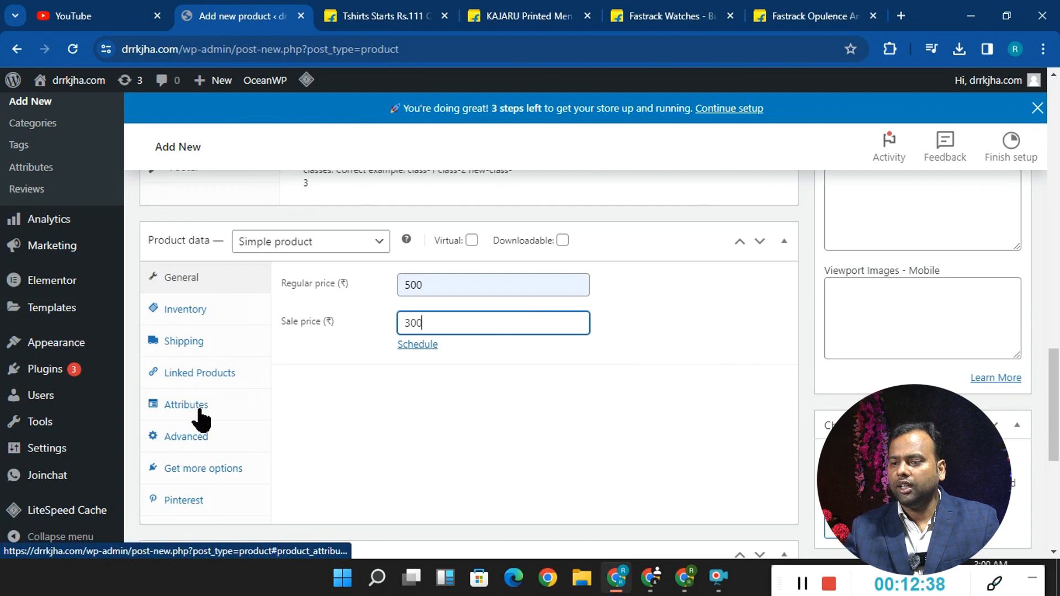
- Change the product type to Variable product and add the existing size attribute to it
click(279, 243)
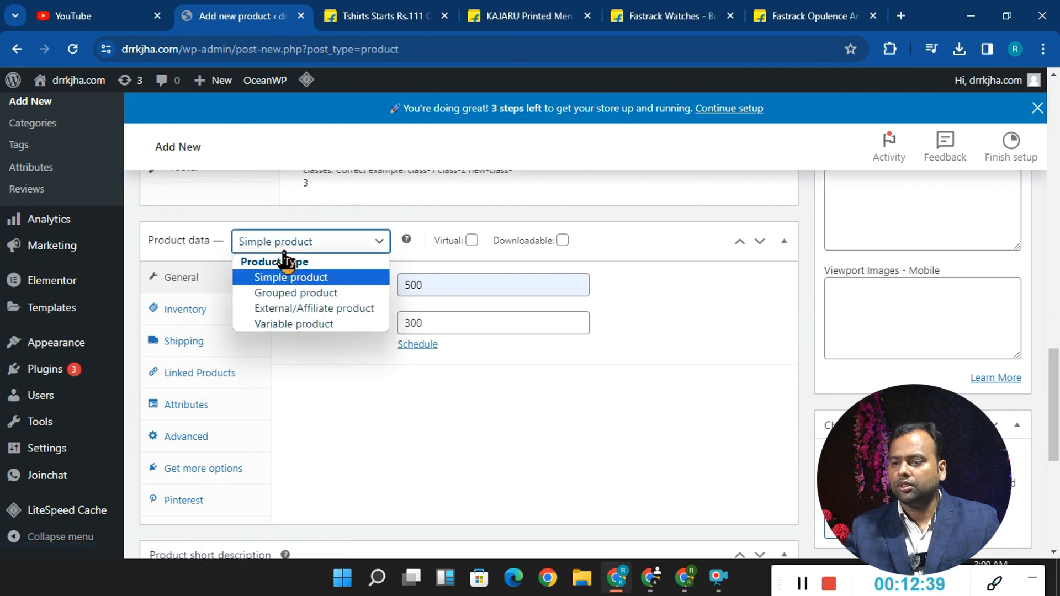
click(293, 325)
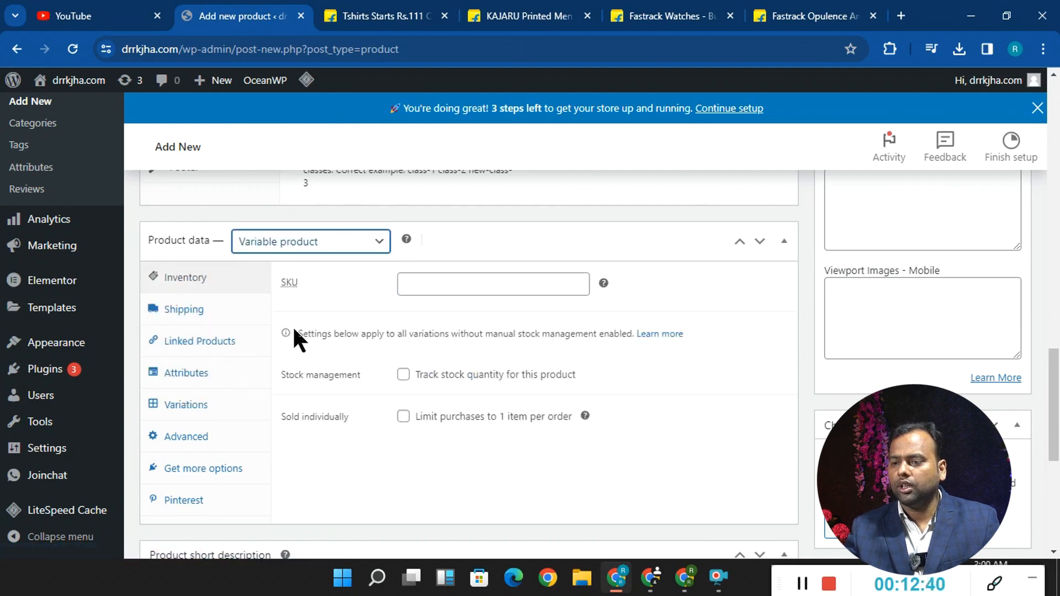
click(189, 386)
click(429, 353)
click(412, 415)
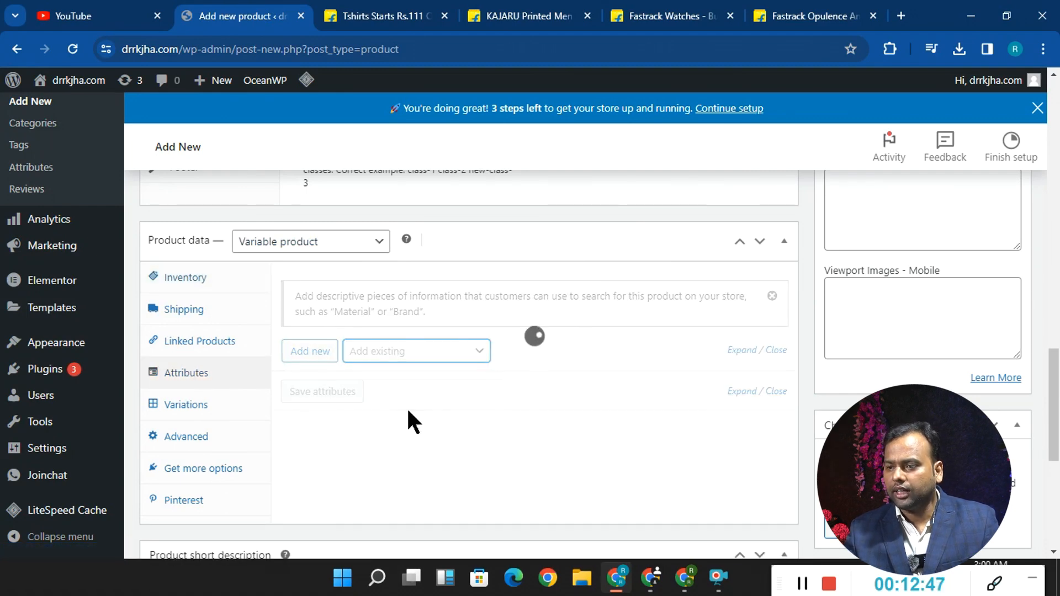
- Select the values 32, 36 and 34 for the product's size attribute and save the attributes
scroll(408, 416, down, 3)
click(486, 293)
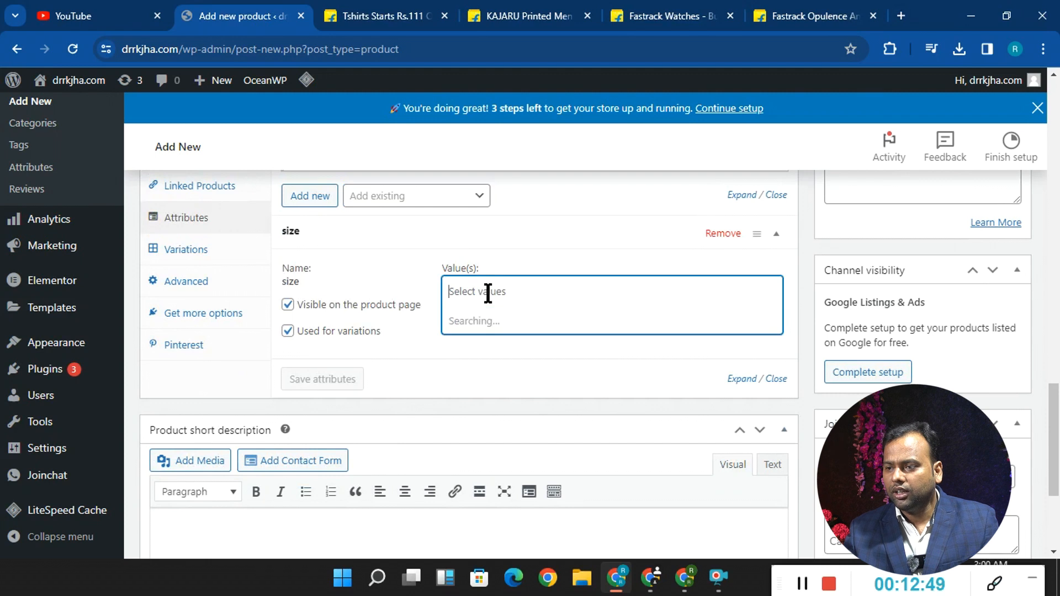
click(489, 330)
click(509, 298)
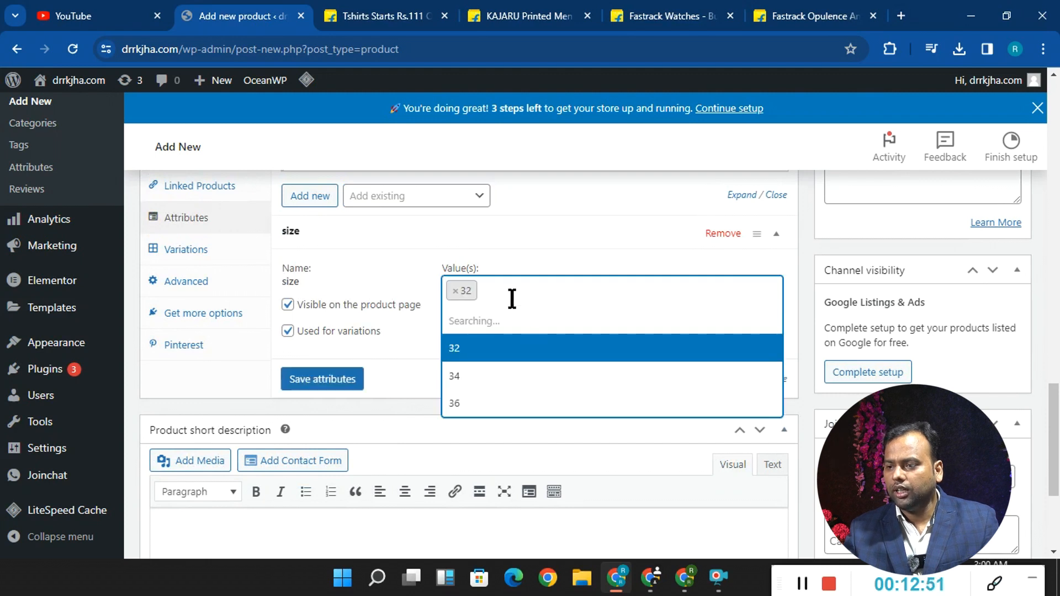
click(525, 376)
click(549, 293)
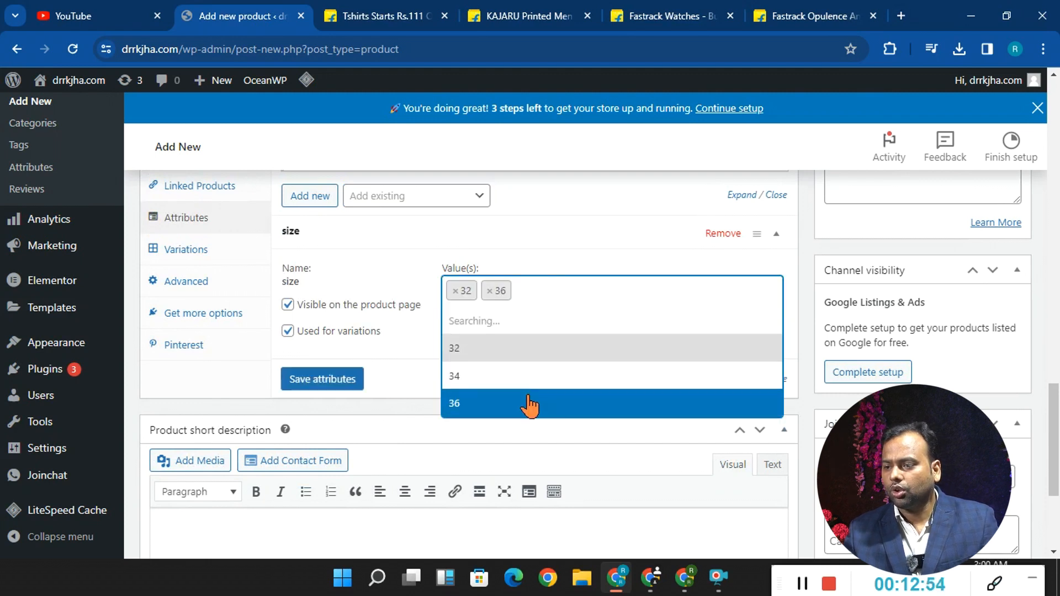
click(522, 348)
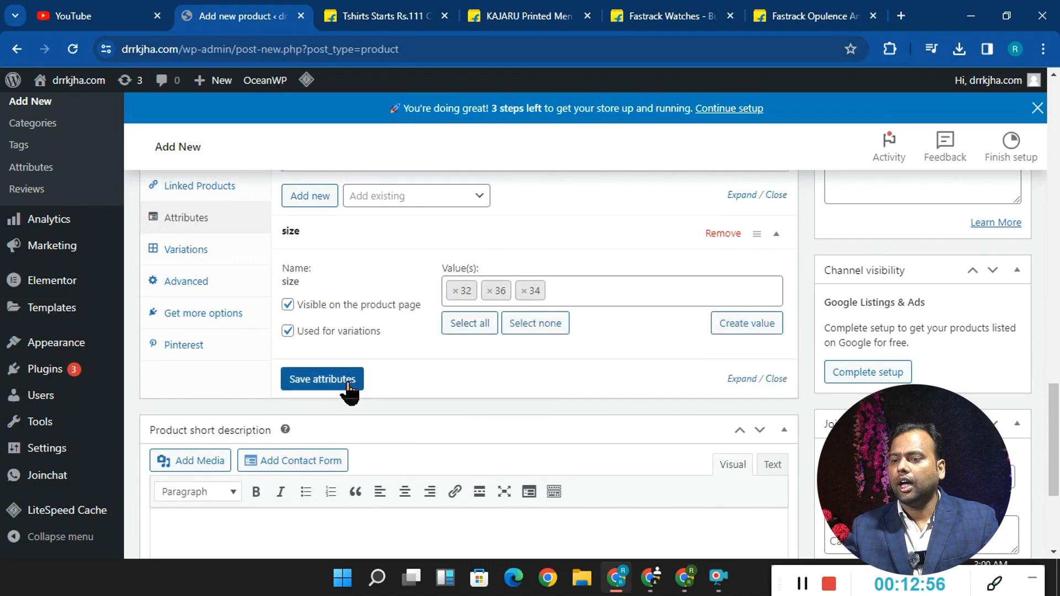
scroll(359, 336, up, 5)
scroll(345, 325, down, 4)
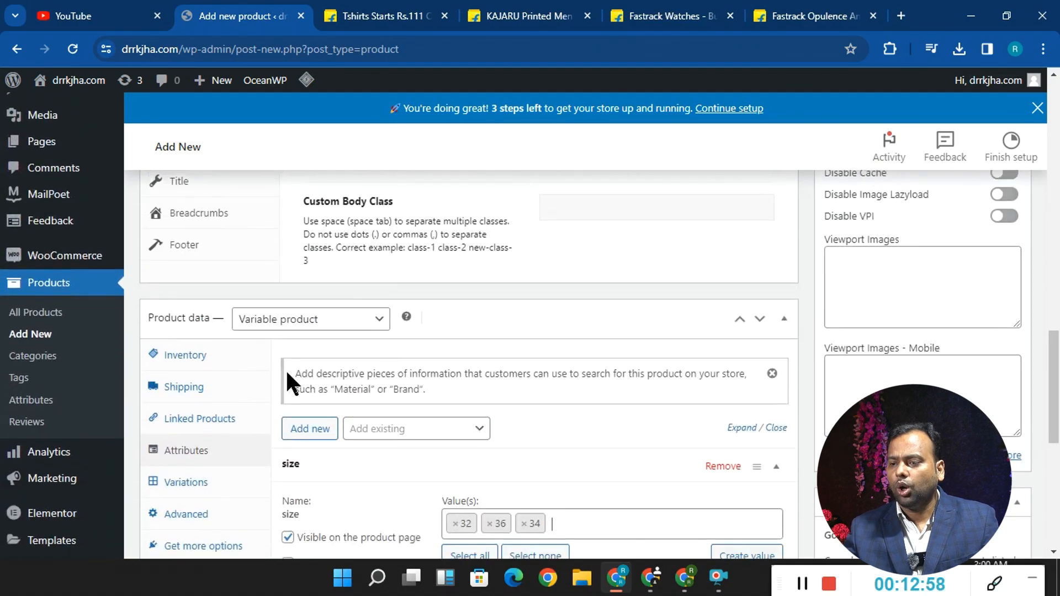
scroll(371, 340, down, 6)
scroll(372, 340, up, 5)
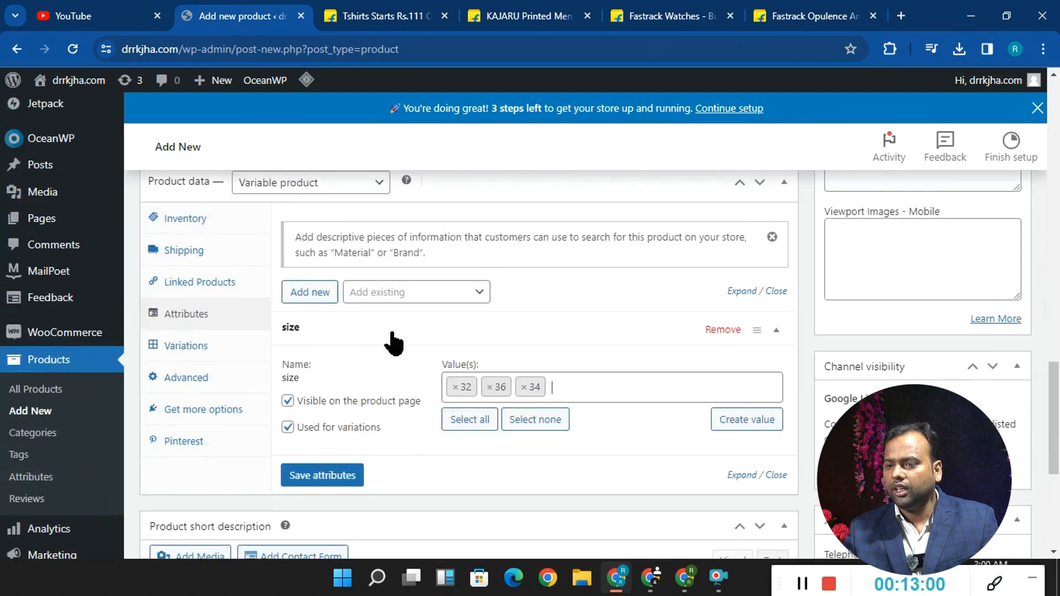
click(341, 487)
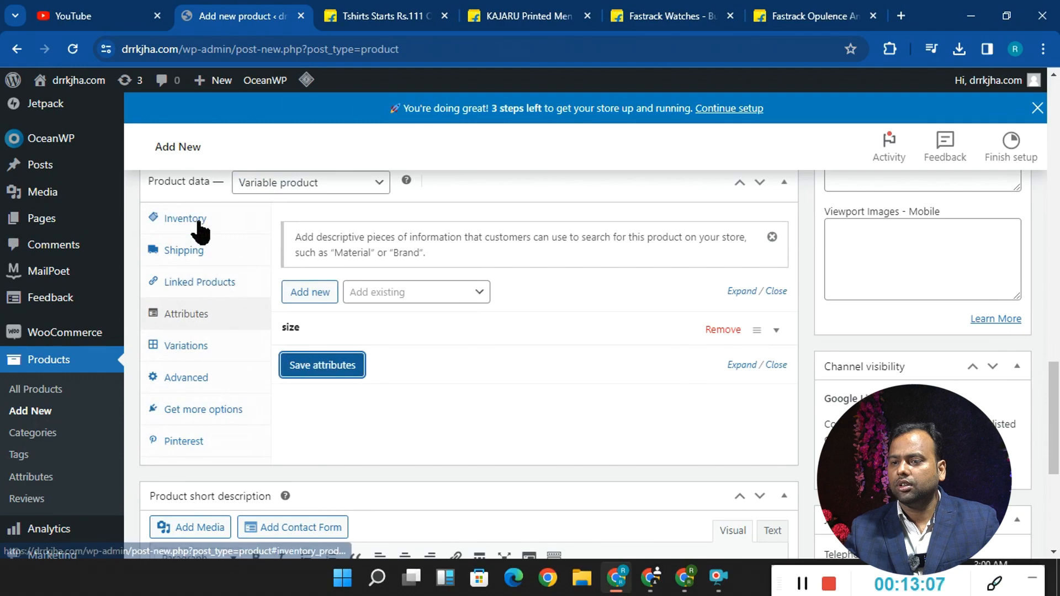
- Assign the product to the cloth category
scroll(378, 201, up, 8)
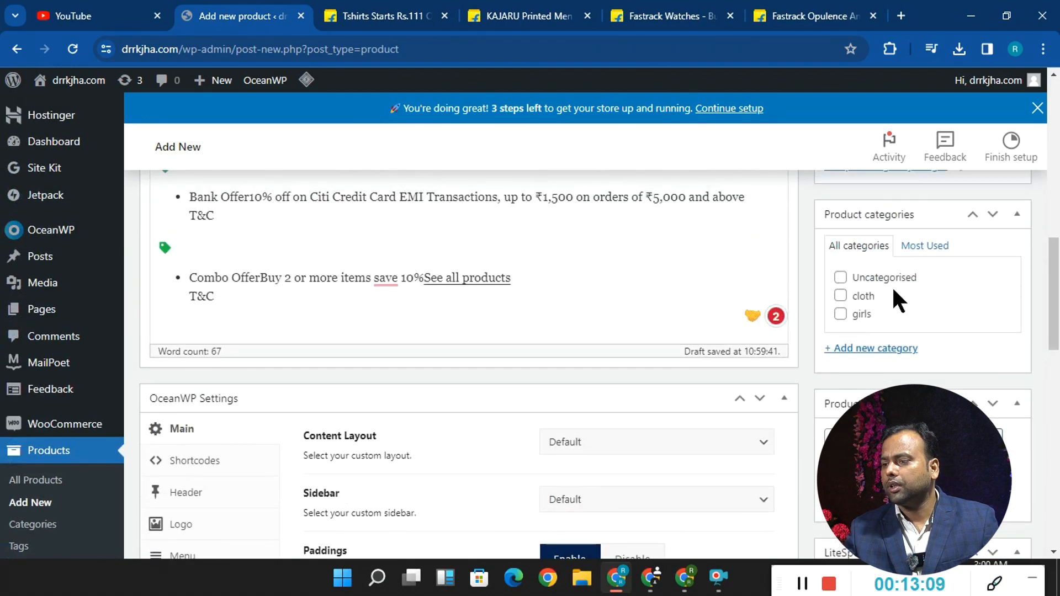
scroll(959, 325, down, 3)
scroll(964, 331, up, 4)
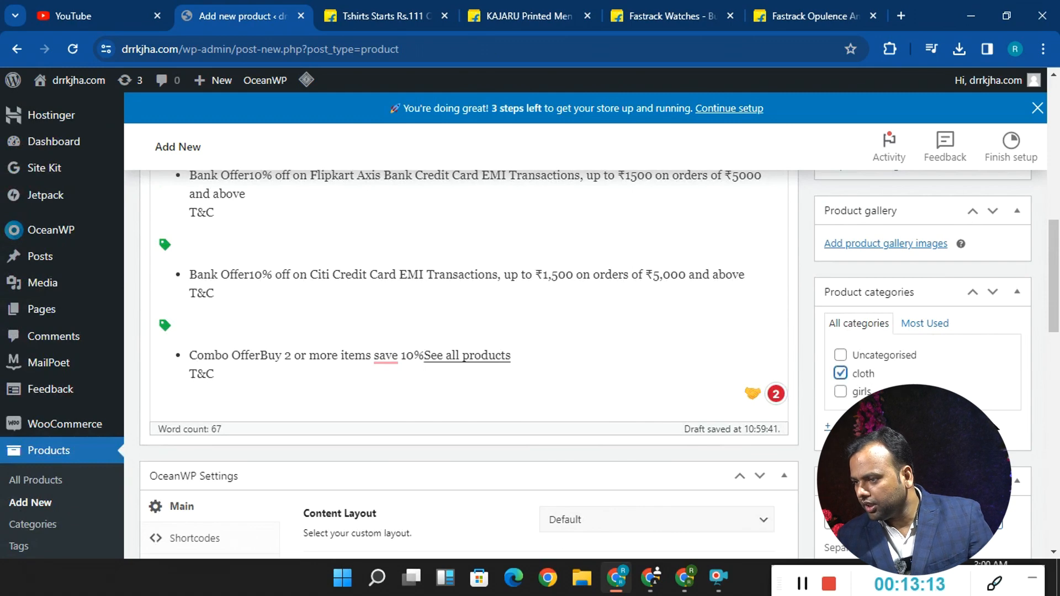
- Open the product image picker, and save the grey T-shirt's main photo from its Flipkart page to Downloads as t-shirt
scroll(894, 251, up, 2)
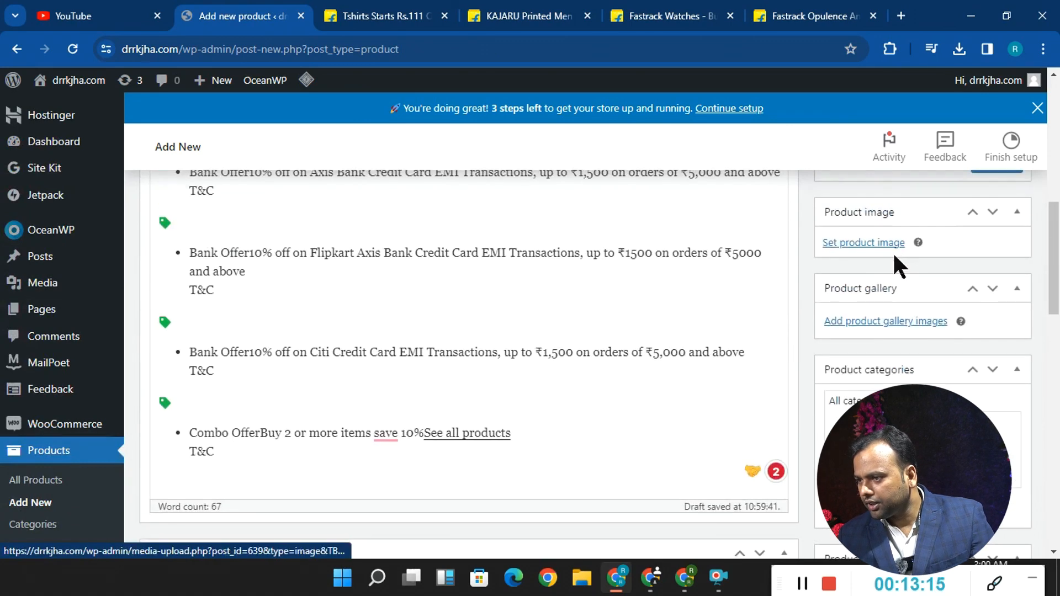
click(887, 244)
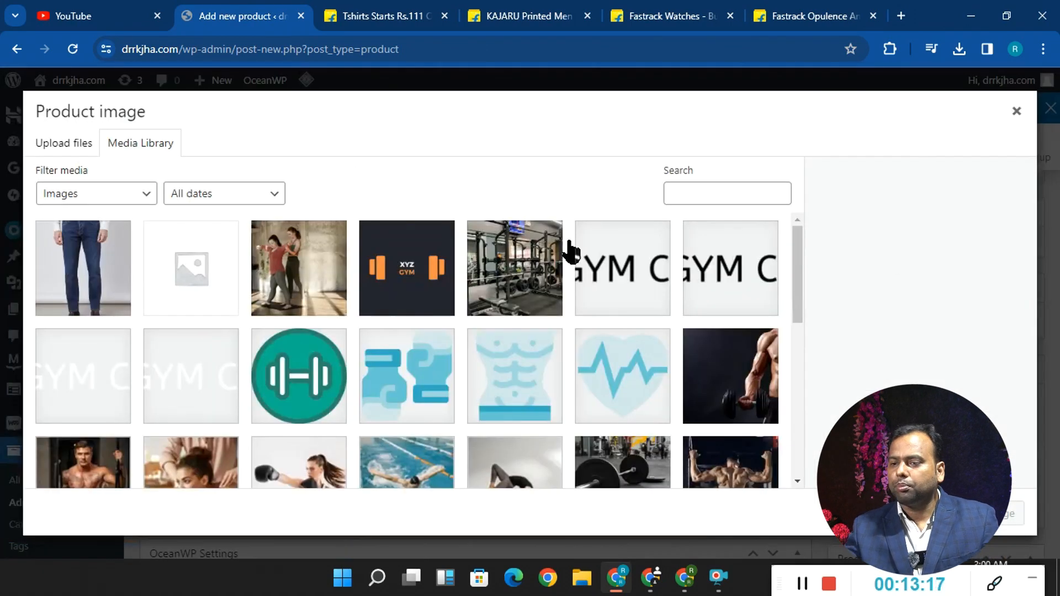
click(108, 267)
click(330, 22)
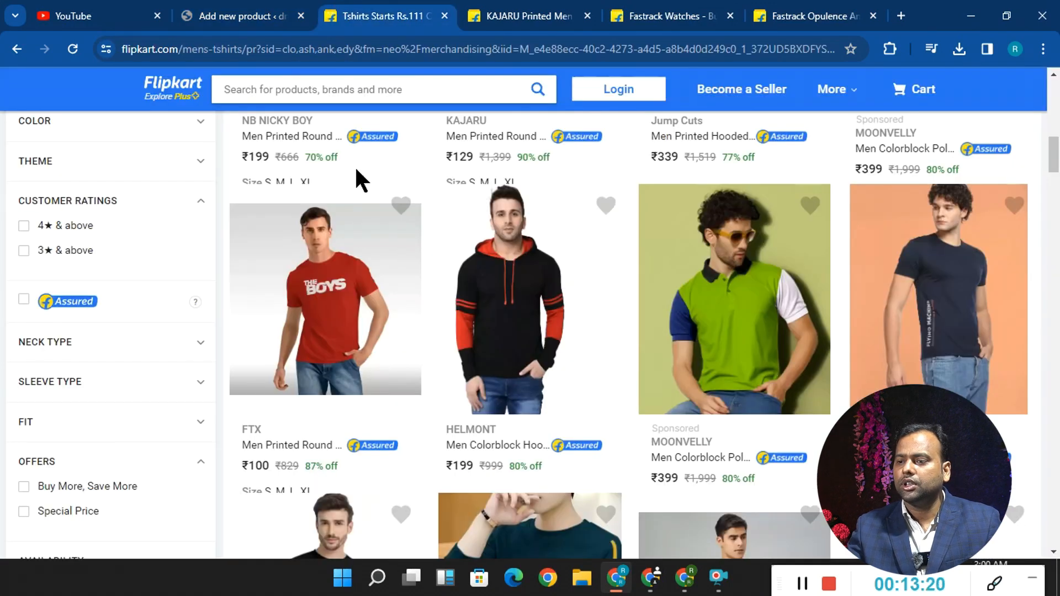
click(527, 17)
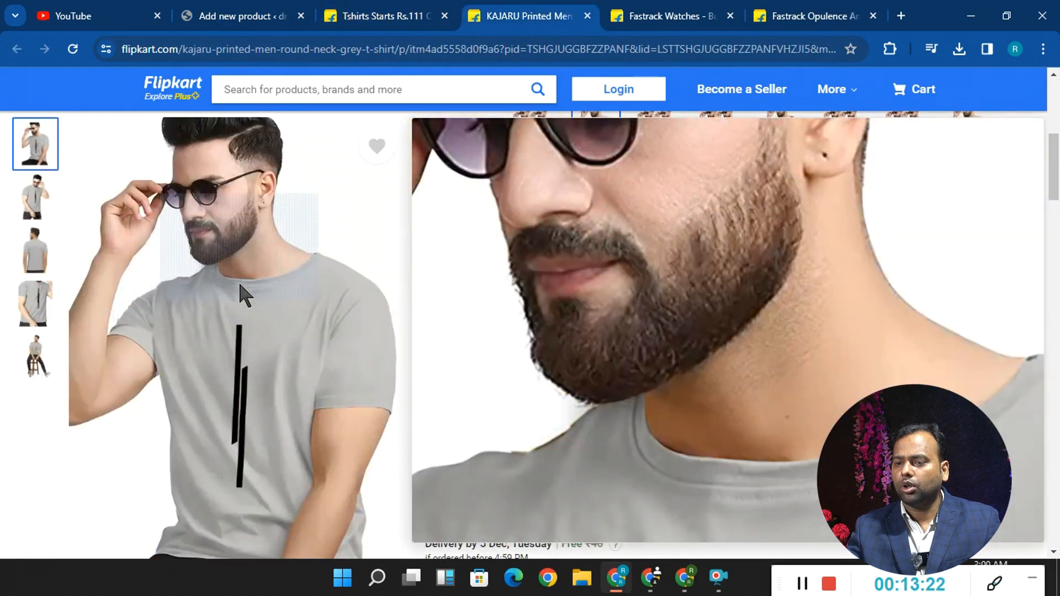
right_click(241, 285)
click(279, 322)
text(t-shirt)
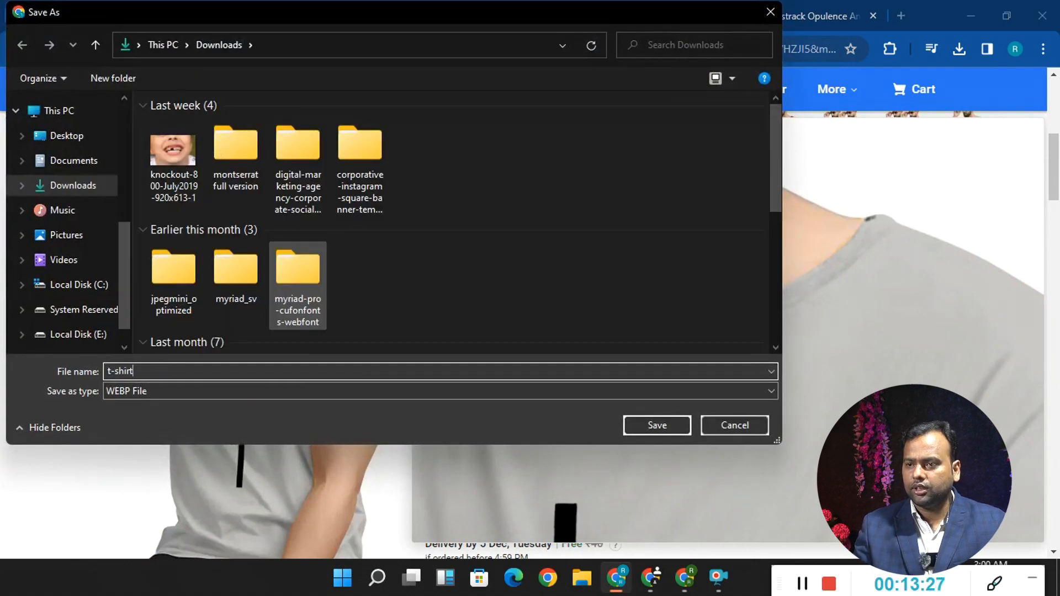
key(Return)
- Upload the t-shirt file from Downloads in WordPress and set it as the product image
click(205, 15)
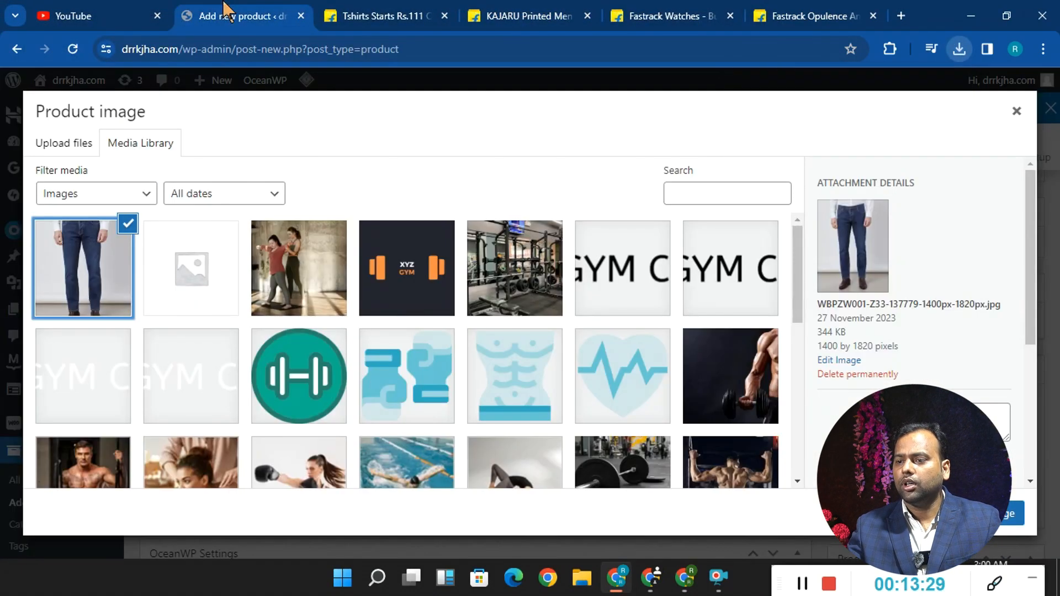
click(81, 144)
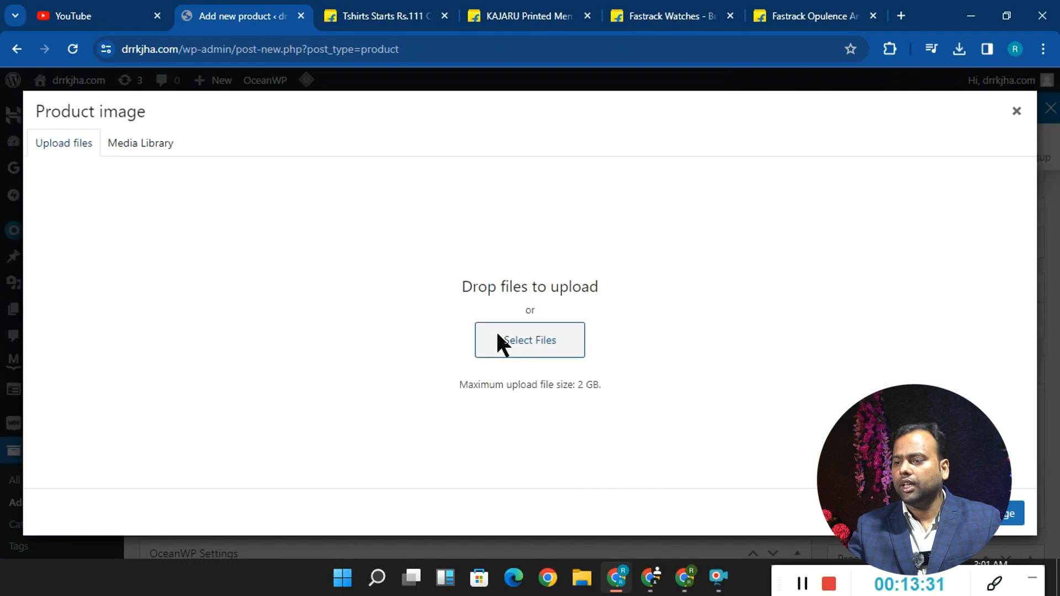
click(498, 337)
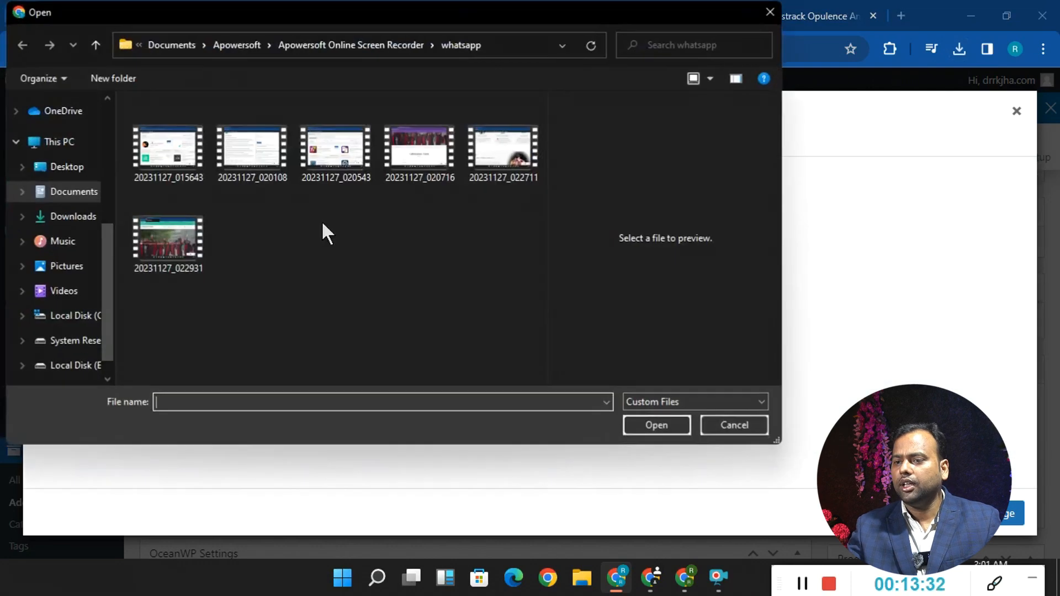
click(69, 217)
double_click(159, 154)
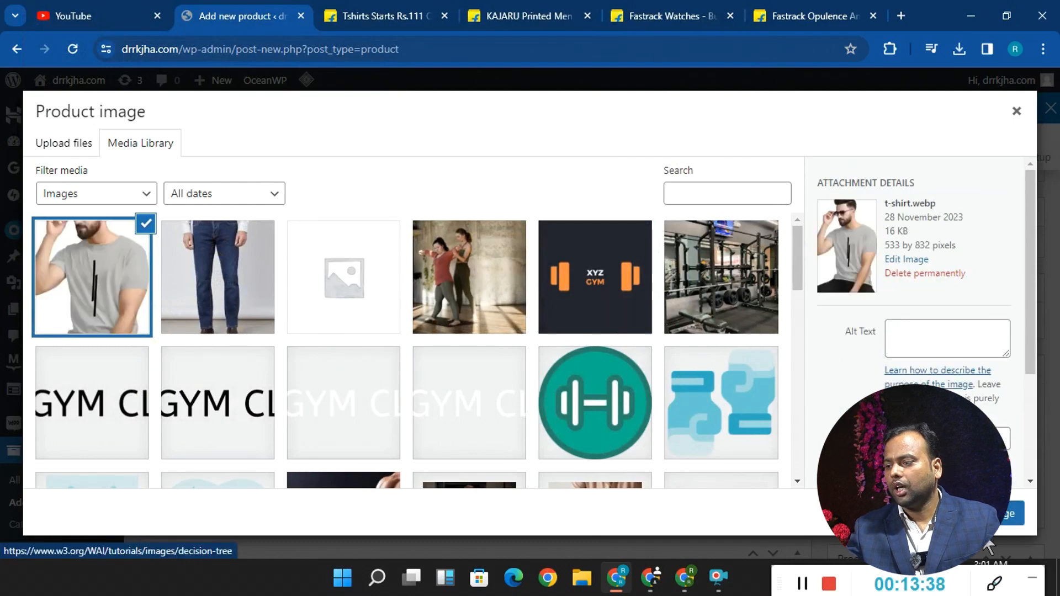
click(1014, 514)
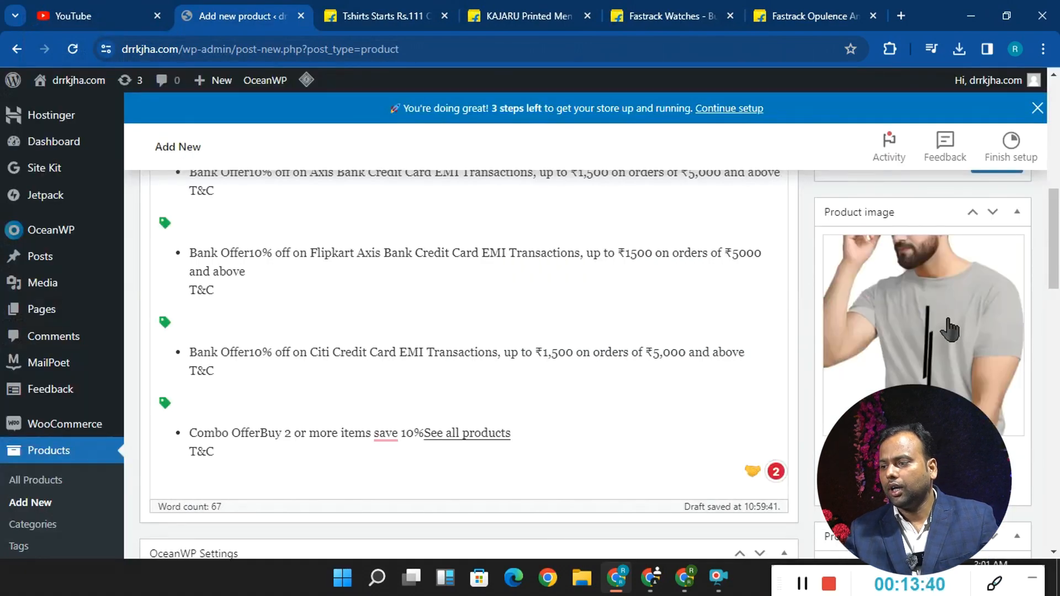
- Save the second photo of the grey T-shirt from its Flipkart page as t-1
scroll(937, 336, down, 3)
scroll(938, 331, up, 6)
scroll(938, 342, down, 10)
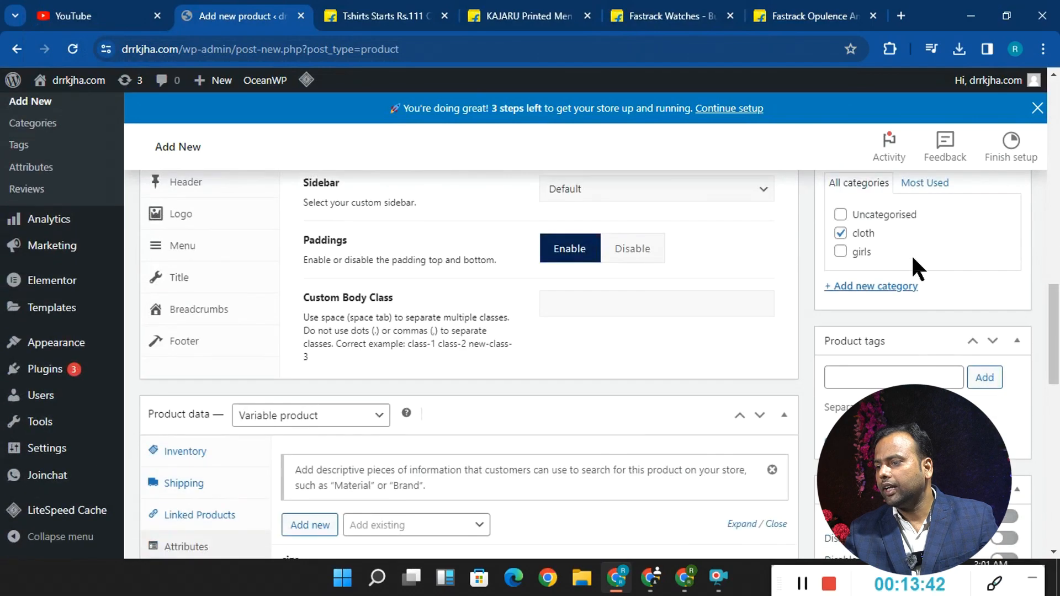
scroll(918, 273, up, 2)
click(519, 16)
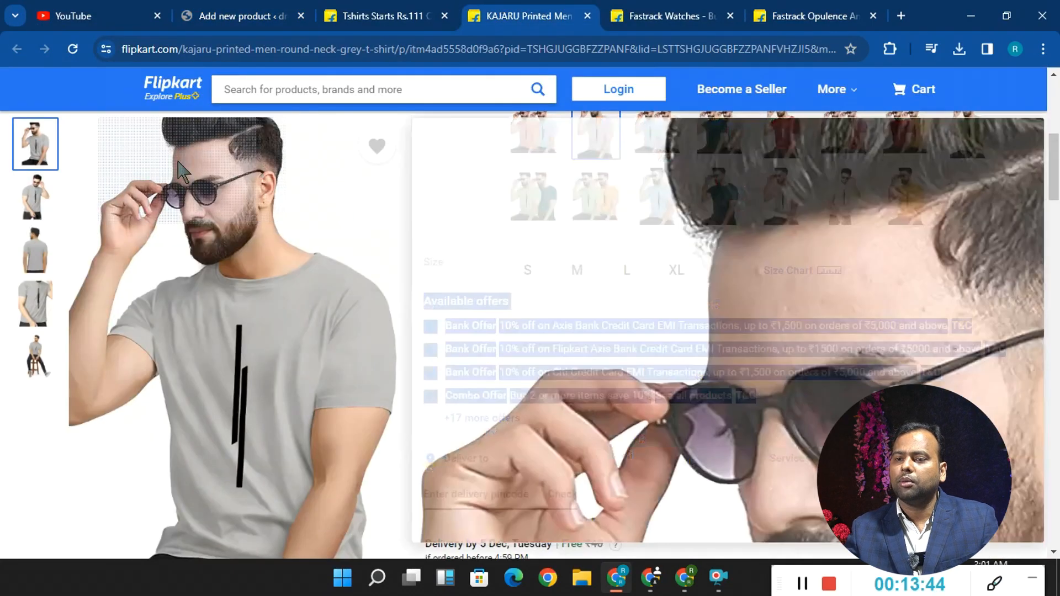
right_click(196, 203)
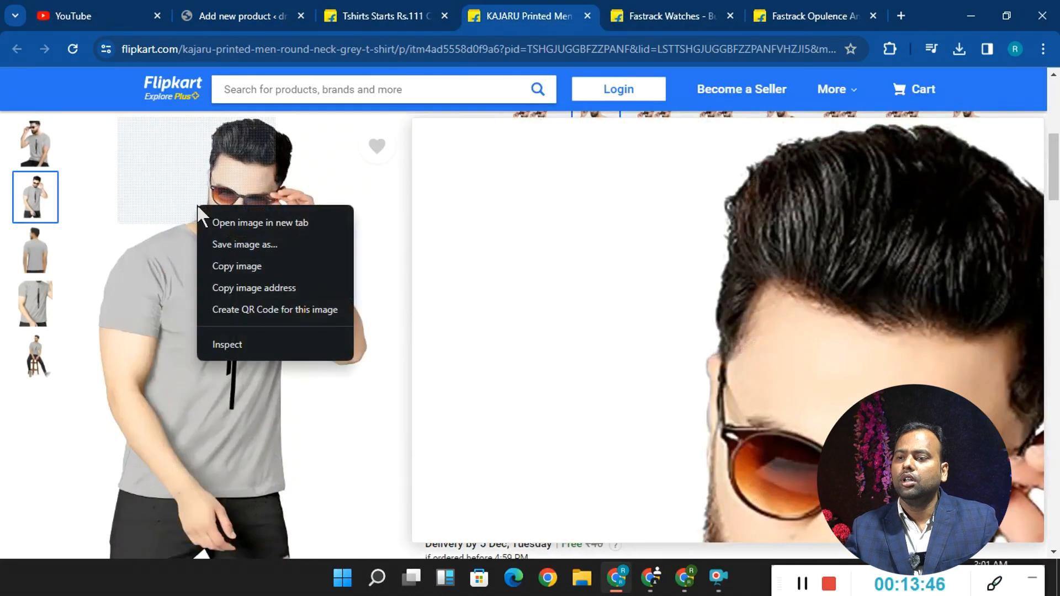
click(277, 244)
text(ts)
key(BackSpace)
key(BackSpace)
text(t-1)
key(Return)
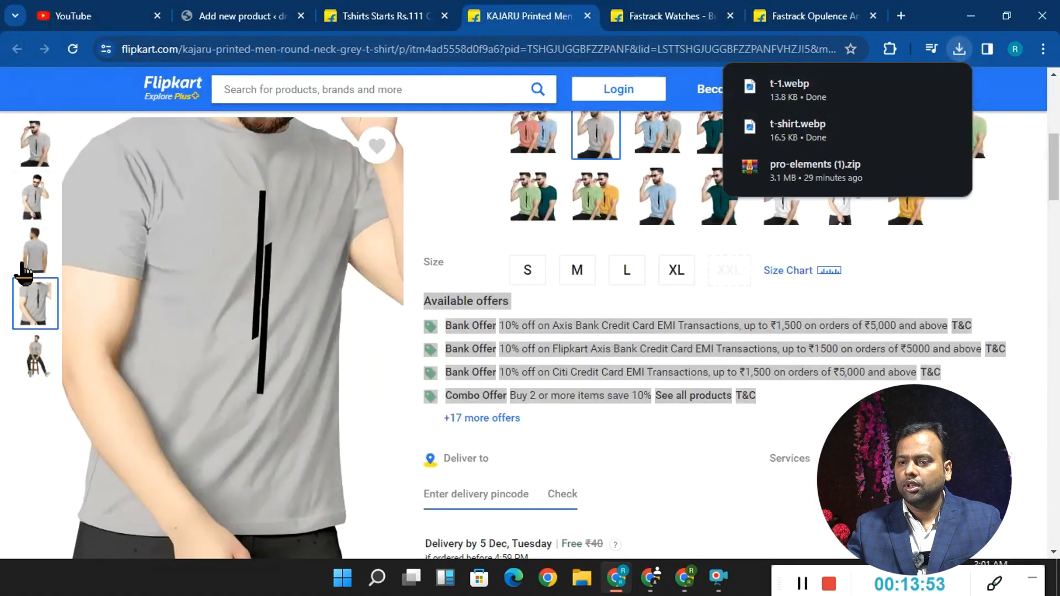
- Save the back-view photo of the T-shirt as t-2
right_click(135, 244)
click(163, 283)
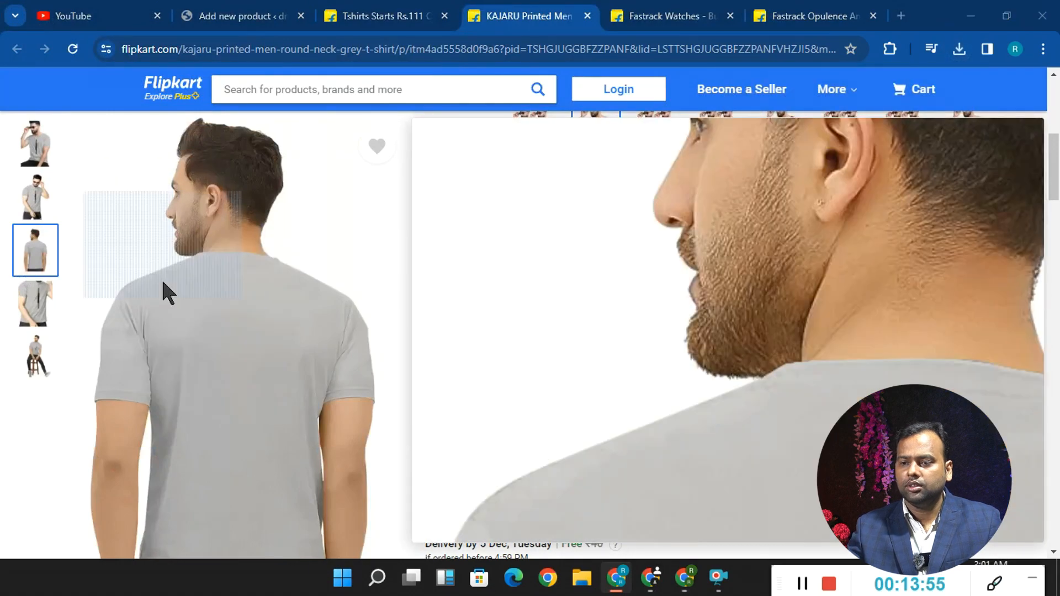
text(t-2)
key(Return)
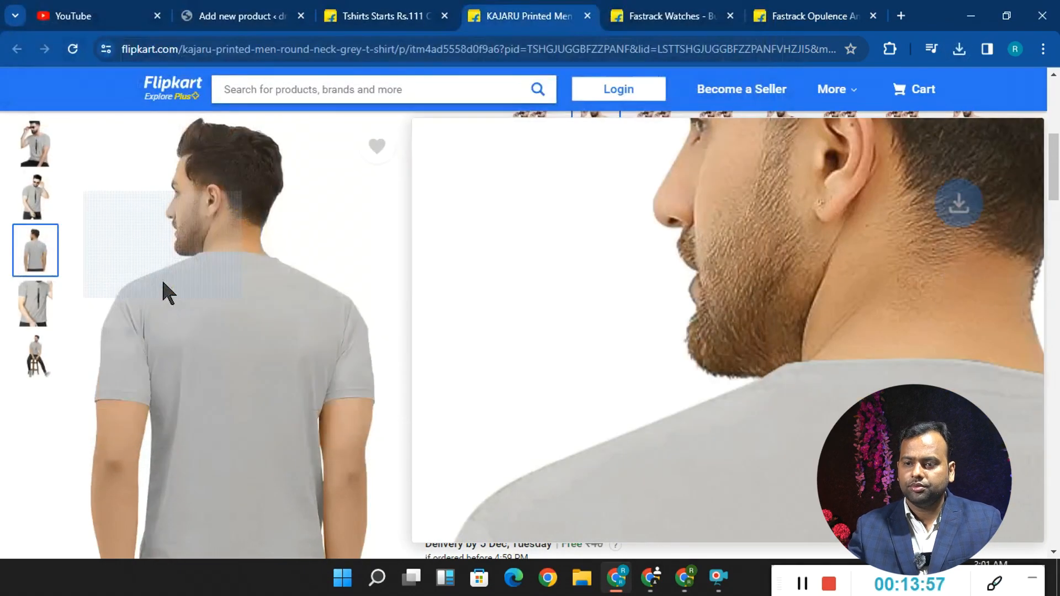
- Save the close-up front photo of the T-shirt, fourth in the thumbnails, as t-3
mouse_move(35, 303)
right_click(166, 257)
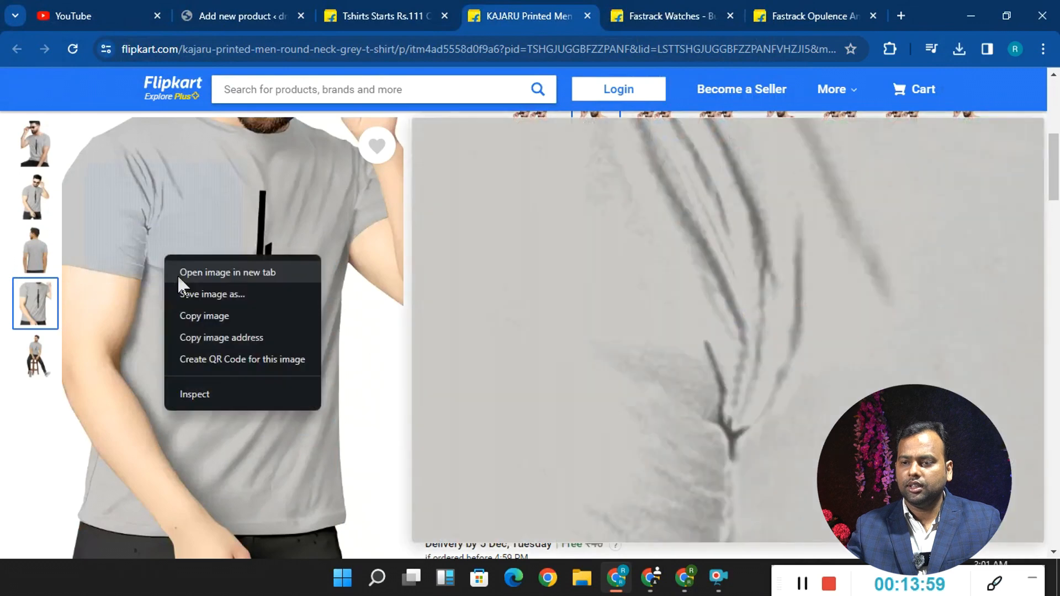
click(181, 290)
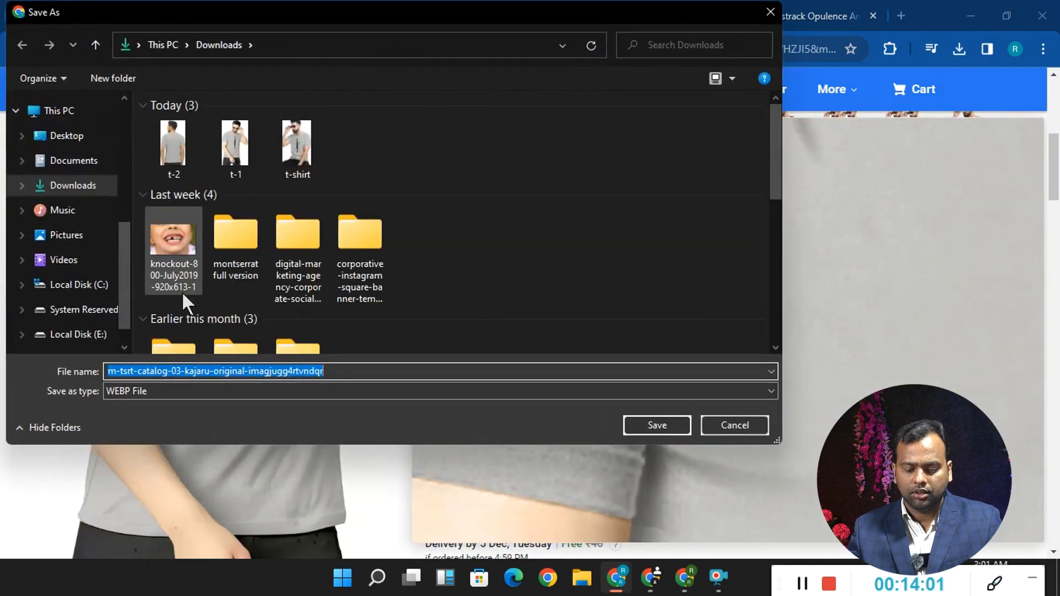
text(t-3)
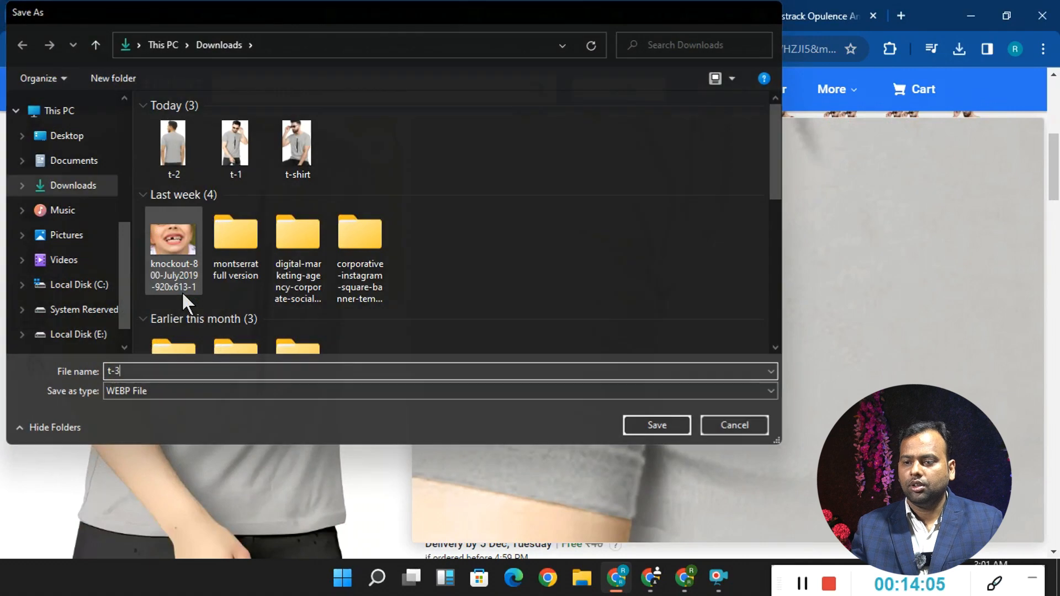
key(Return)
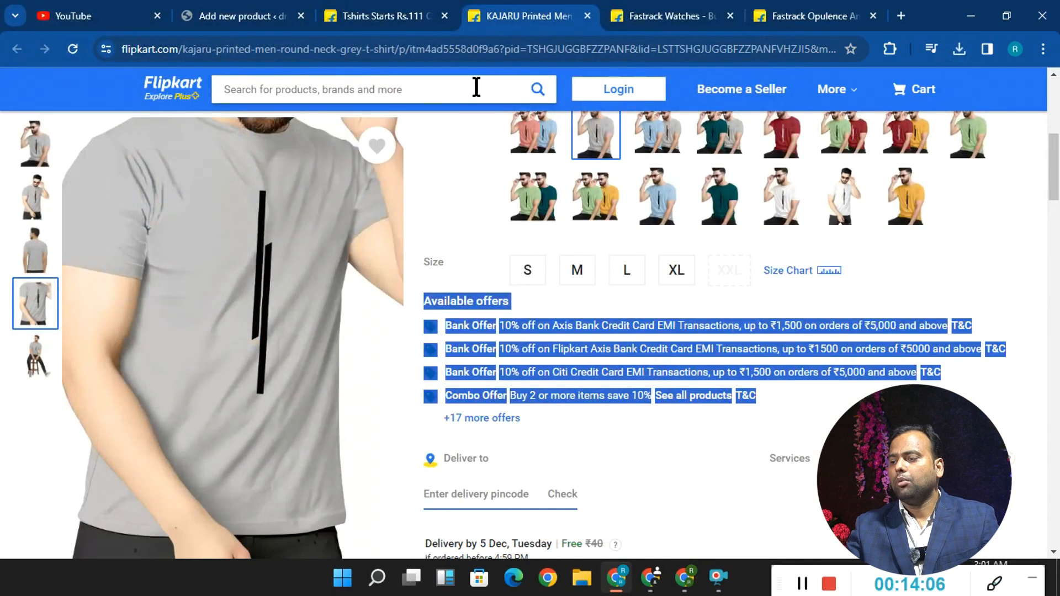
- Upload t-1, t-2, t-3 and t-shirt from Downloads in WordPress and add all four images to the product gallery
click(224, 13)
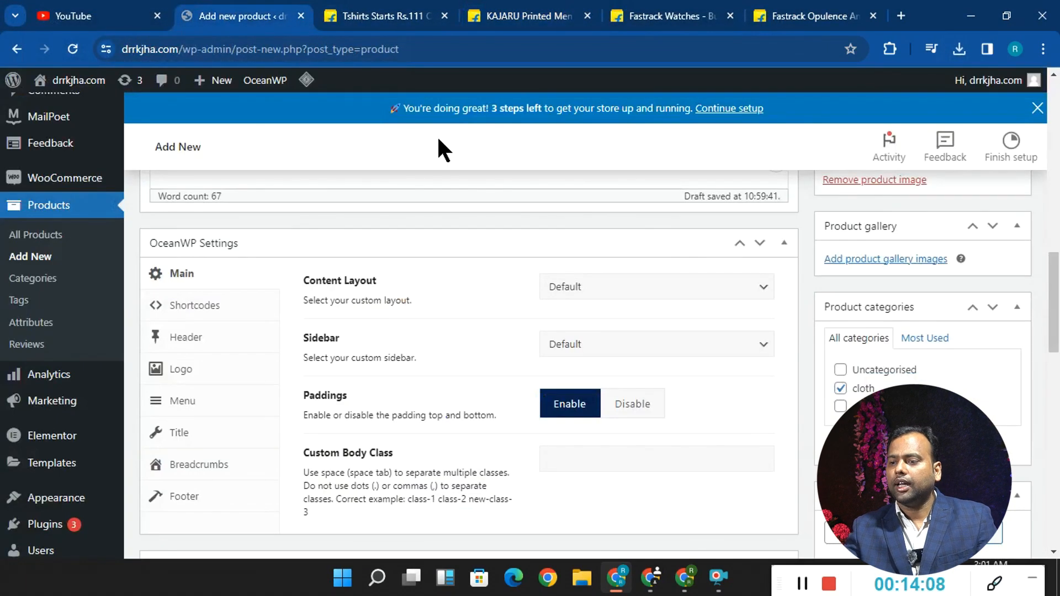
click(882, 261)
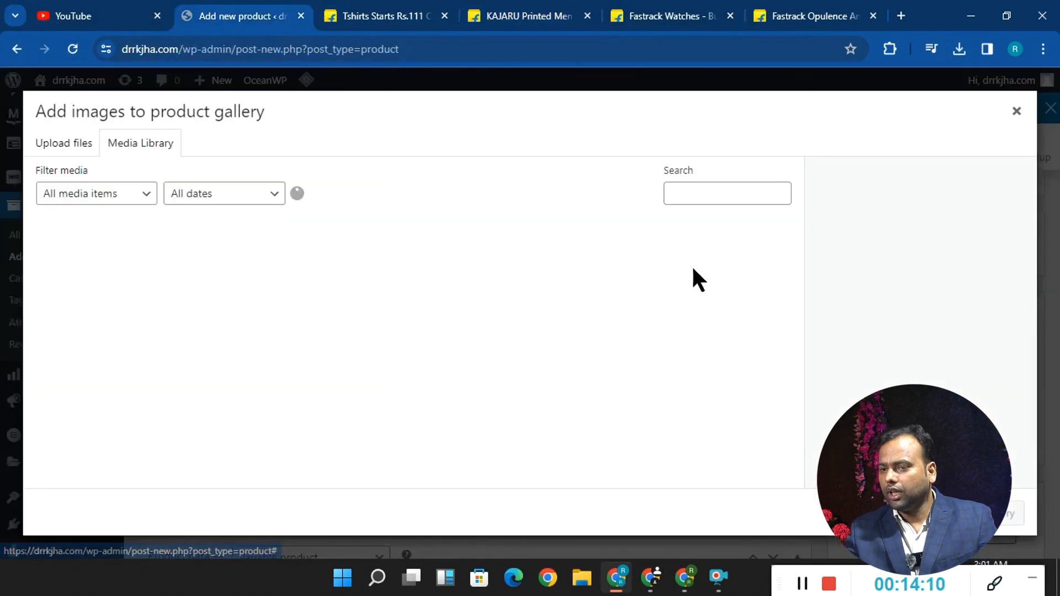
click(52, 154)
click(500, 338)
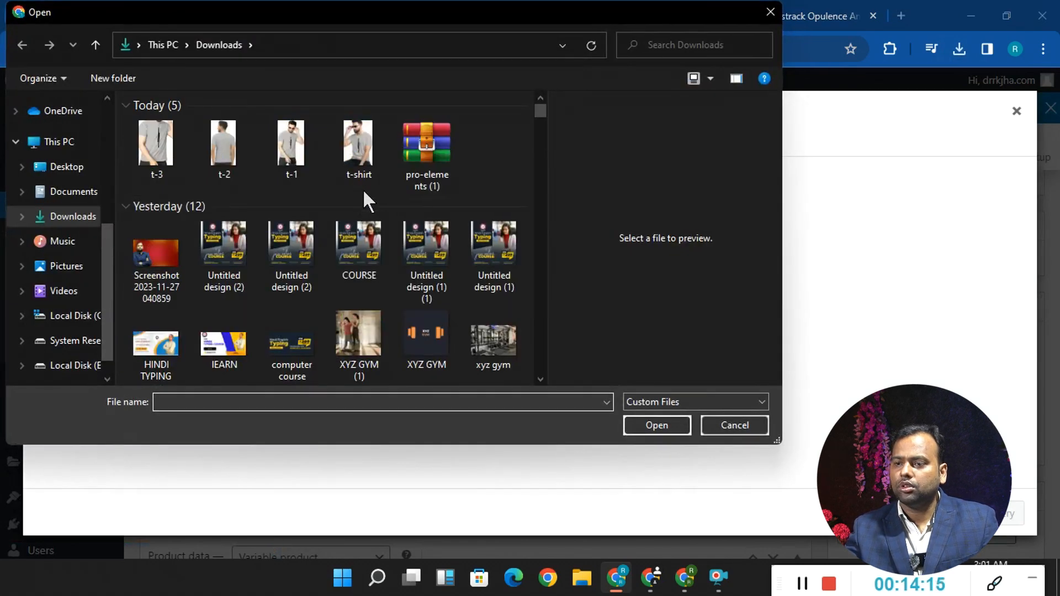
drag(365, 202, 171, 141)
click(660, 426)
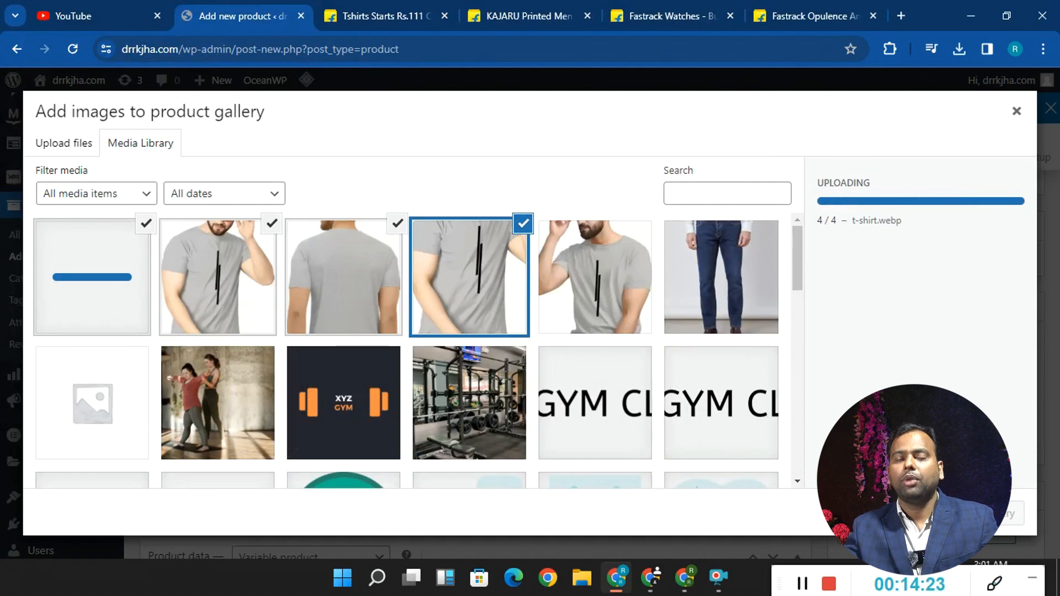
click(1002, 520)
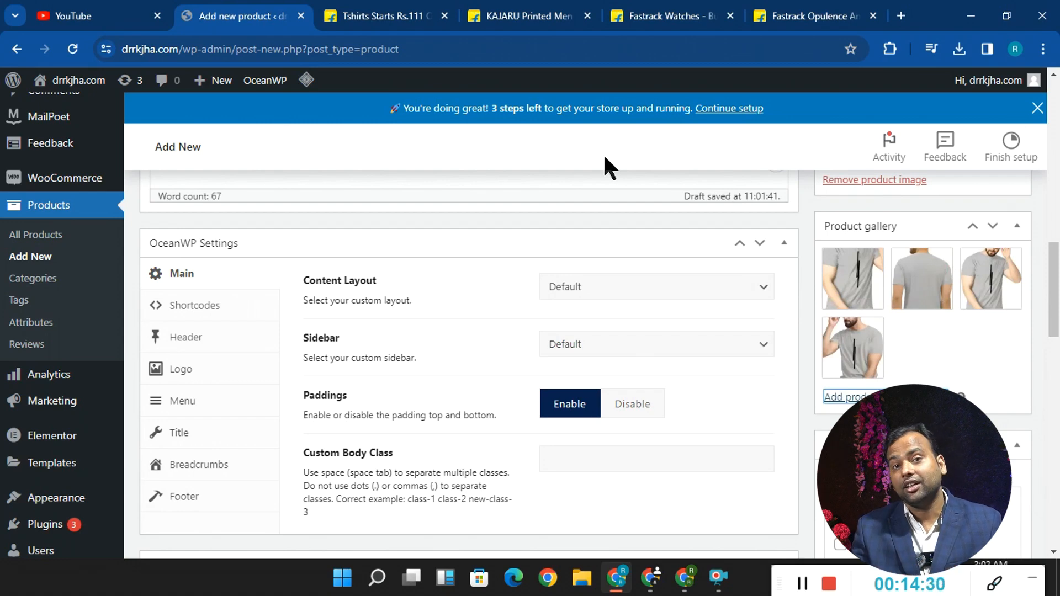
- Publish the T-shirt product and open its permalink to review the product page on the site
scroll(939, 254, up, 15)
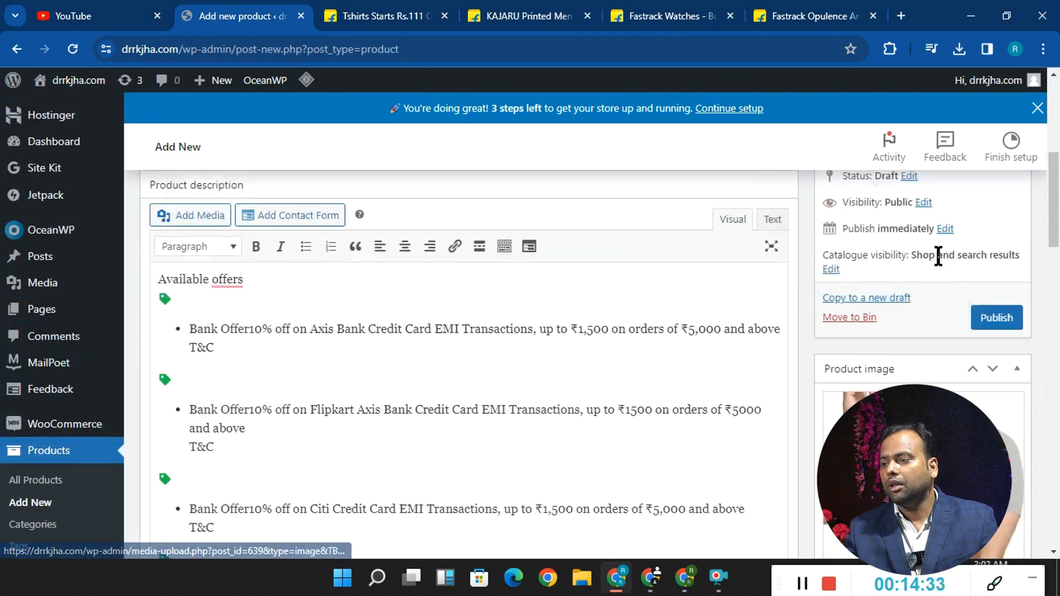
click(1015, 472)
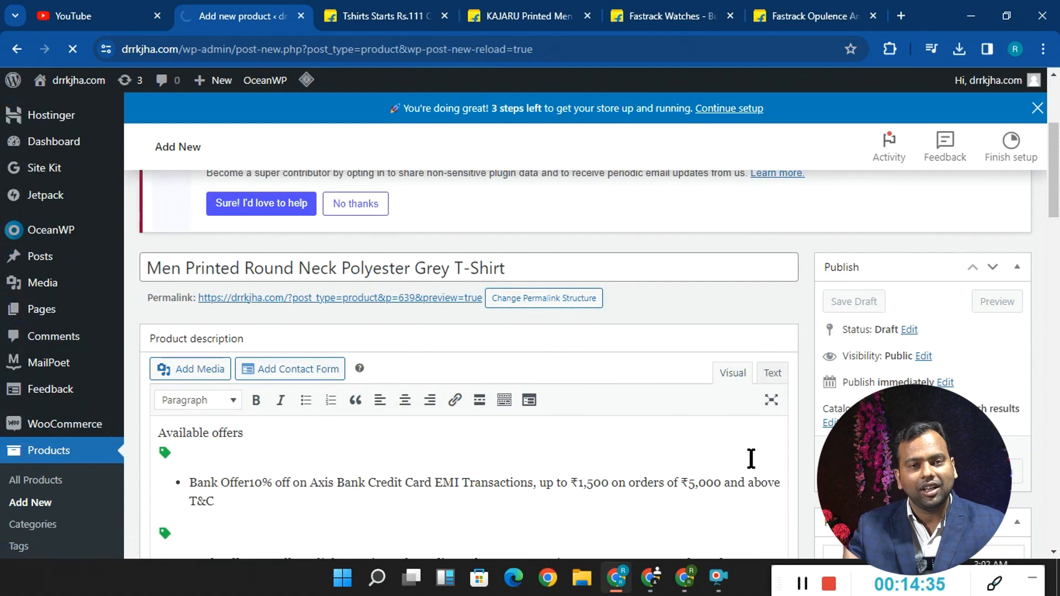
click(342, 287)
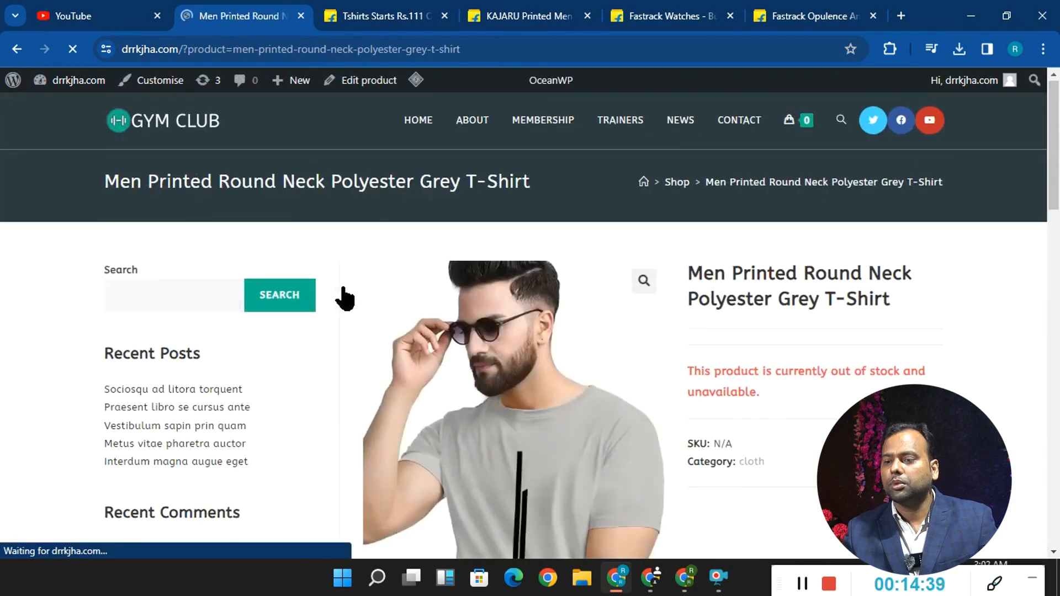
scroll(342, 310, down, 9)
scroll(574, 342, down, 10)
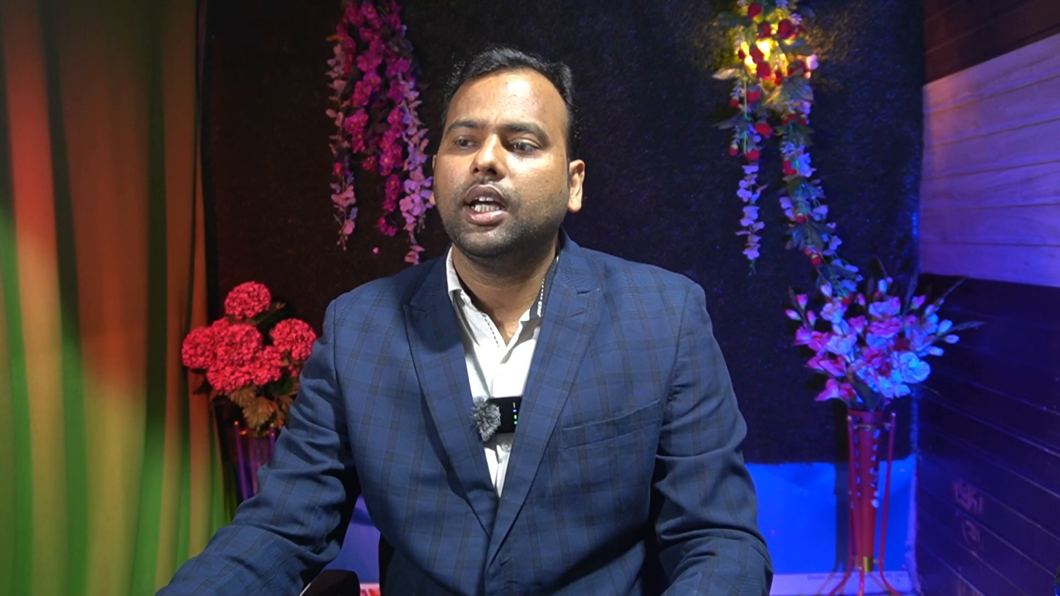